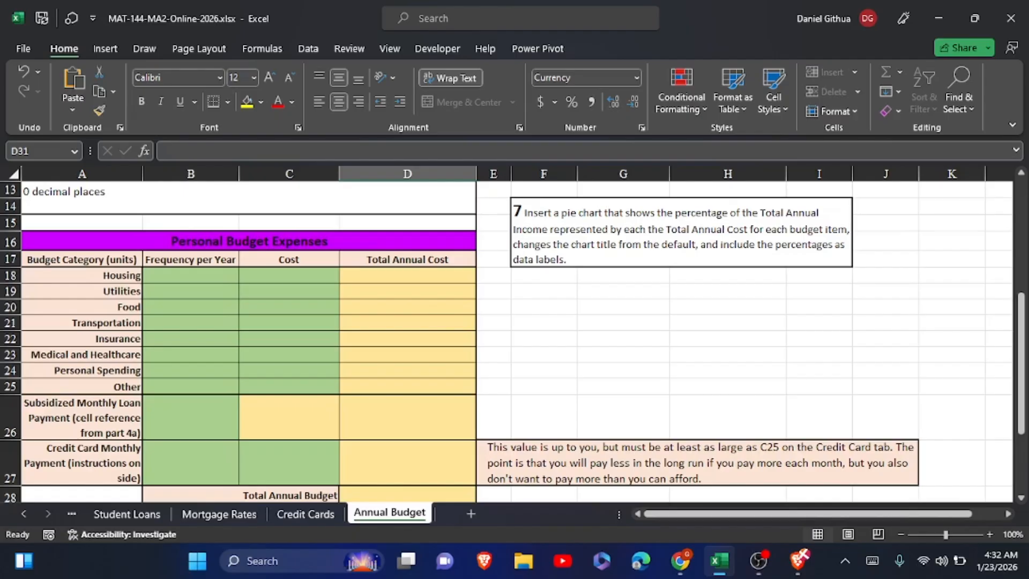
Enter the yearly frequencies for Housing (12), Utilities (12), Food (52) and Transportation (26) in B18:B21.
scroll(506, 341, up, 2)
scroll(505, 341, down, 1)
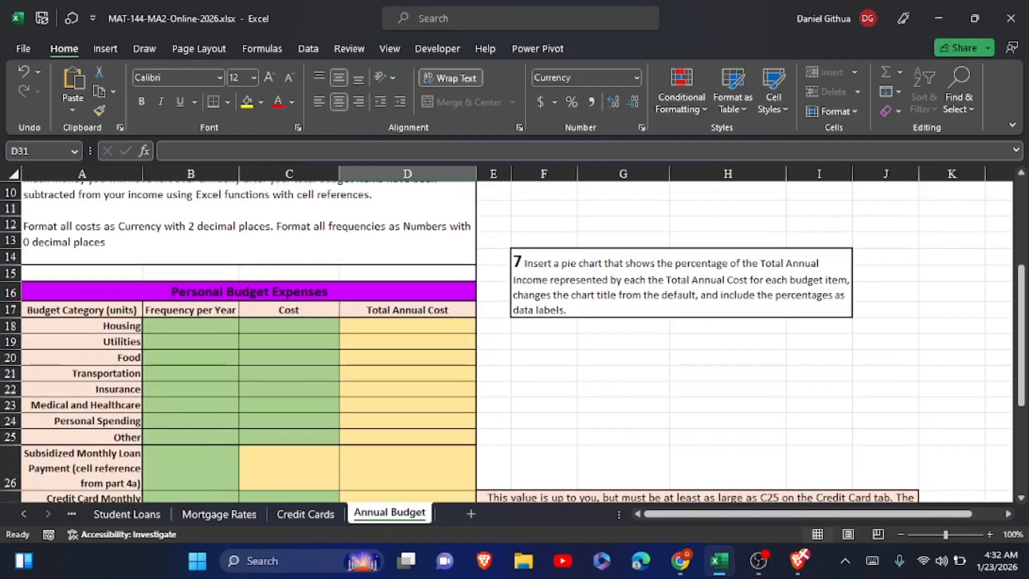
click(190, 326)
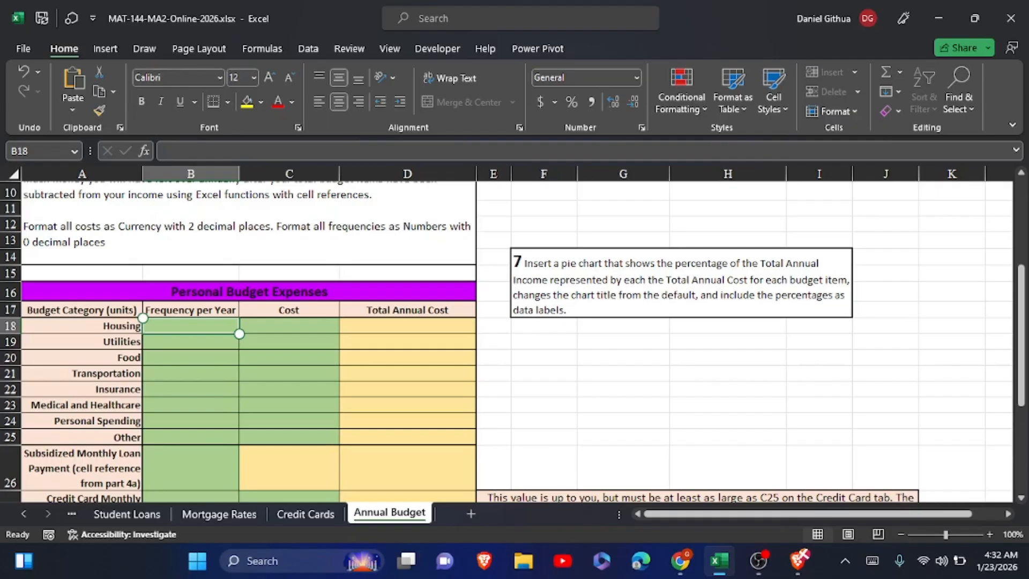
text(12)
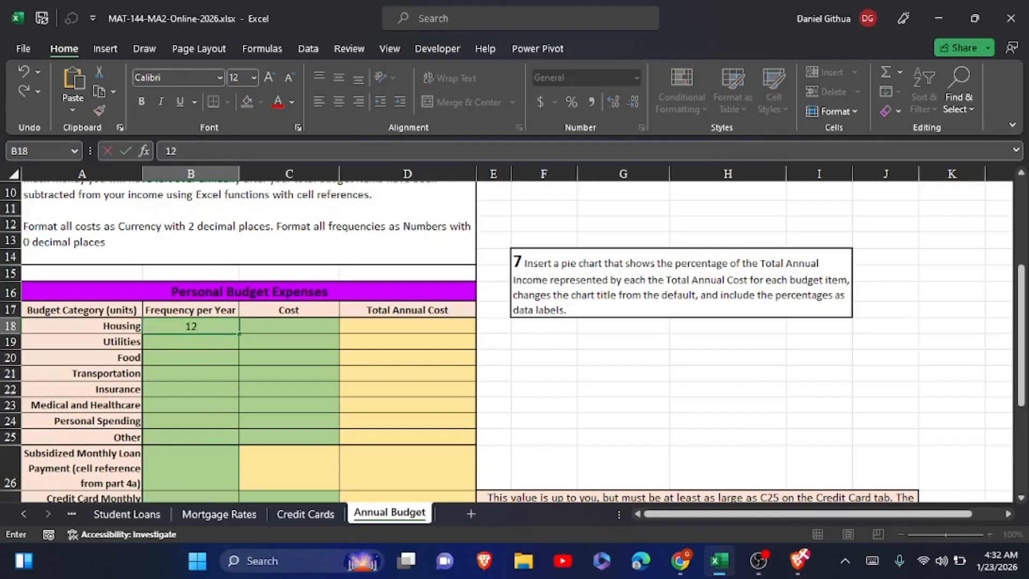
click(179, 344)
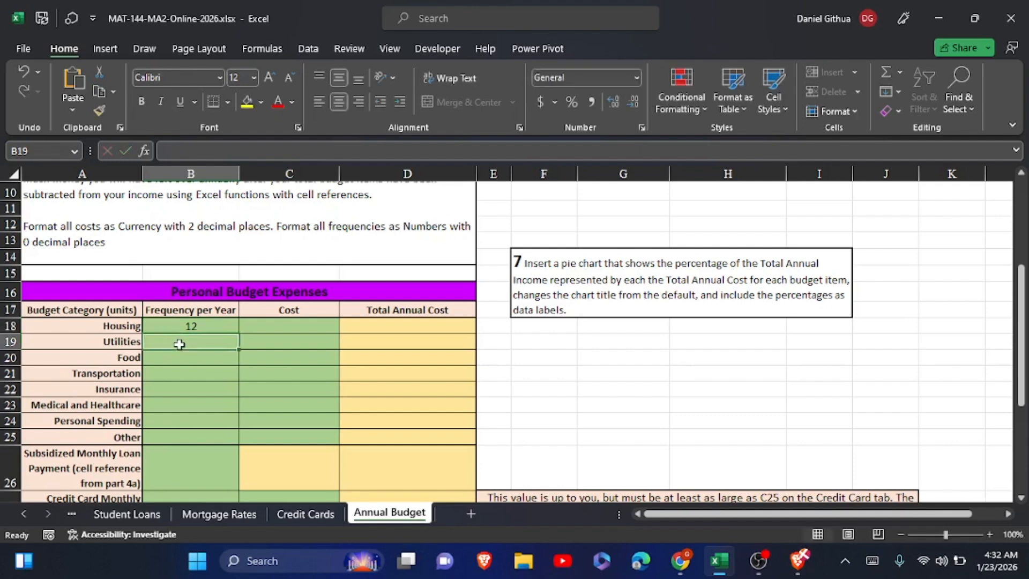
text(12)
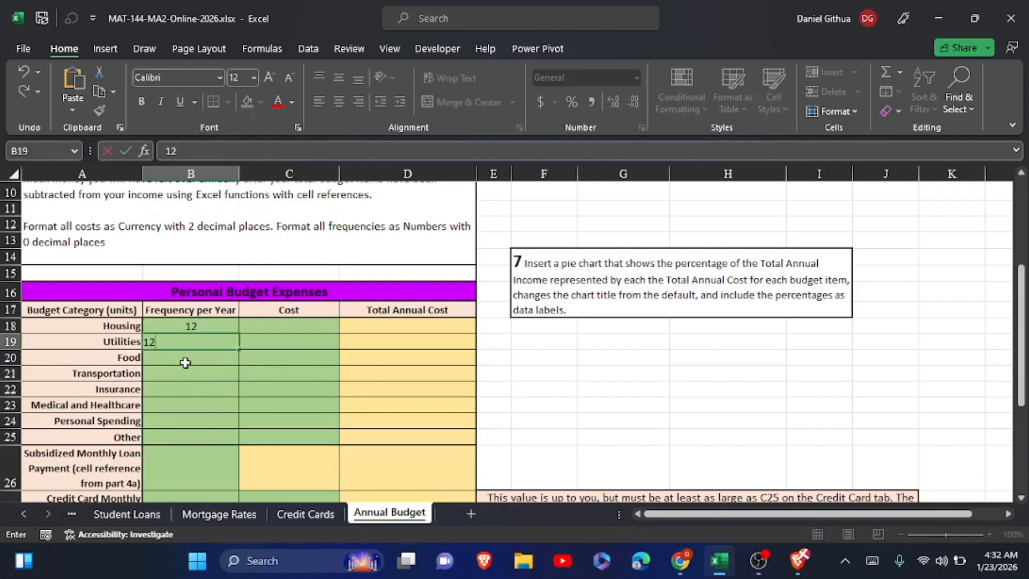
click(186, 364)
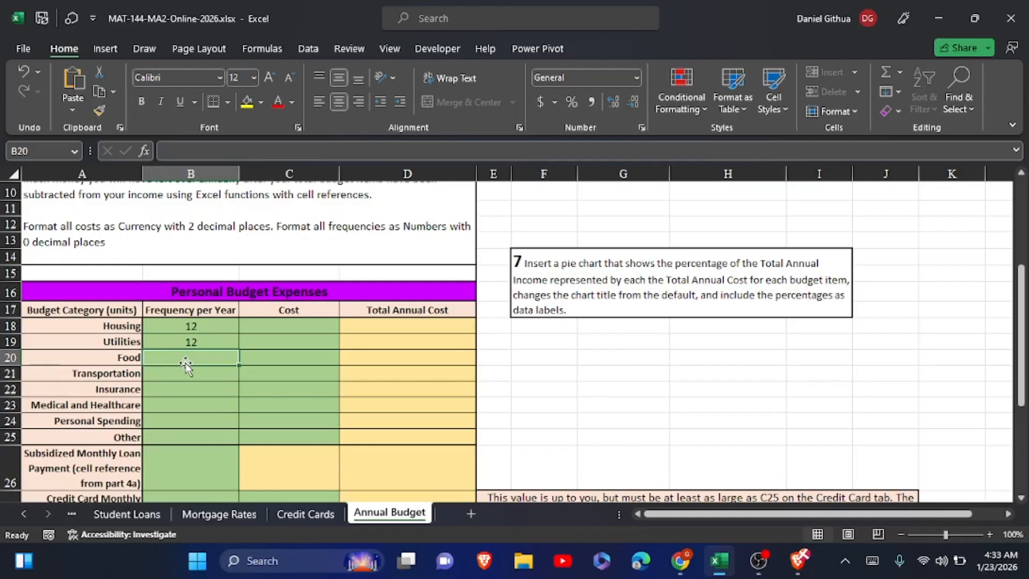
text(52)
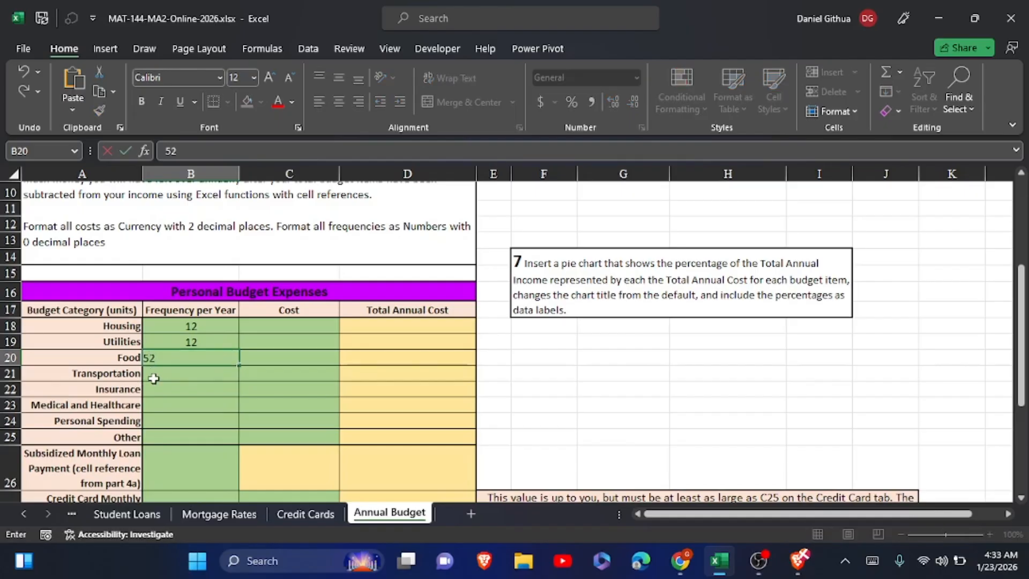
key(Return)
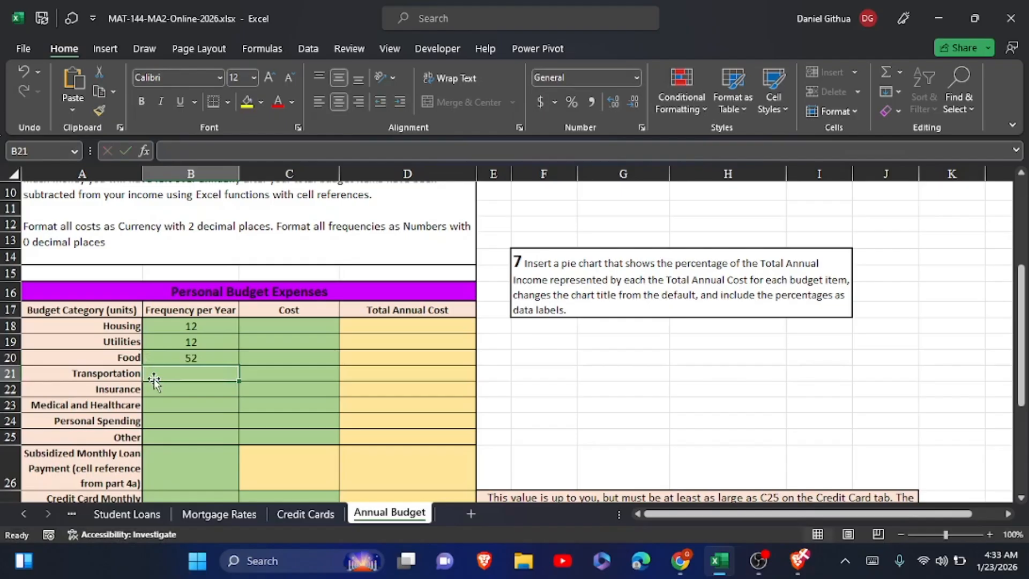
text(26)
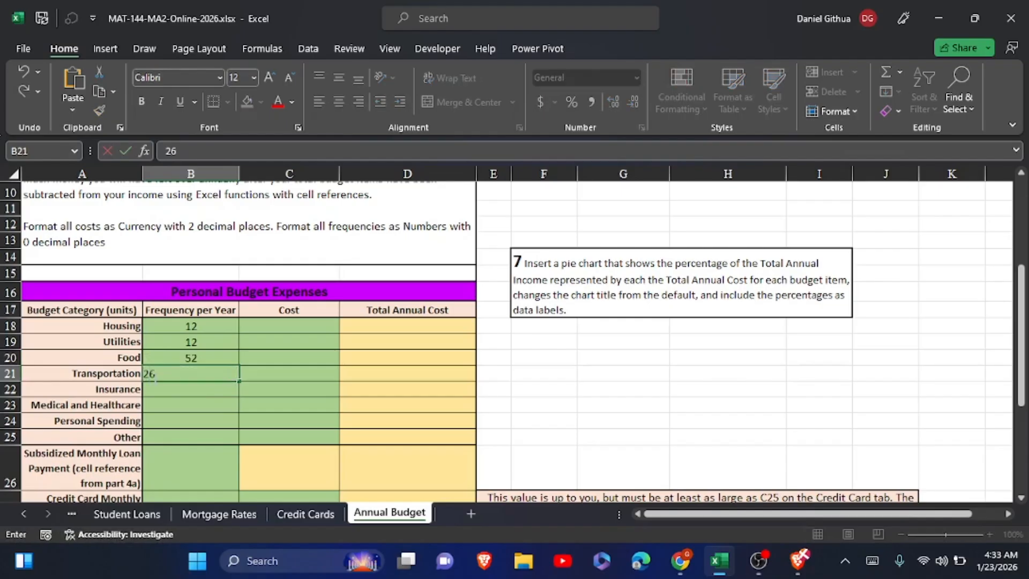
key(Return)
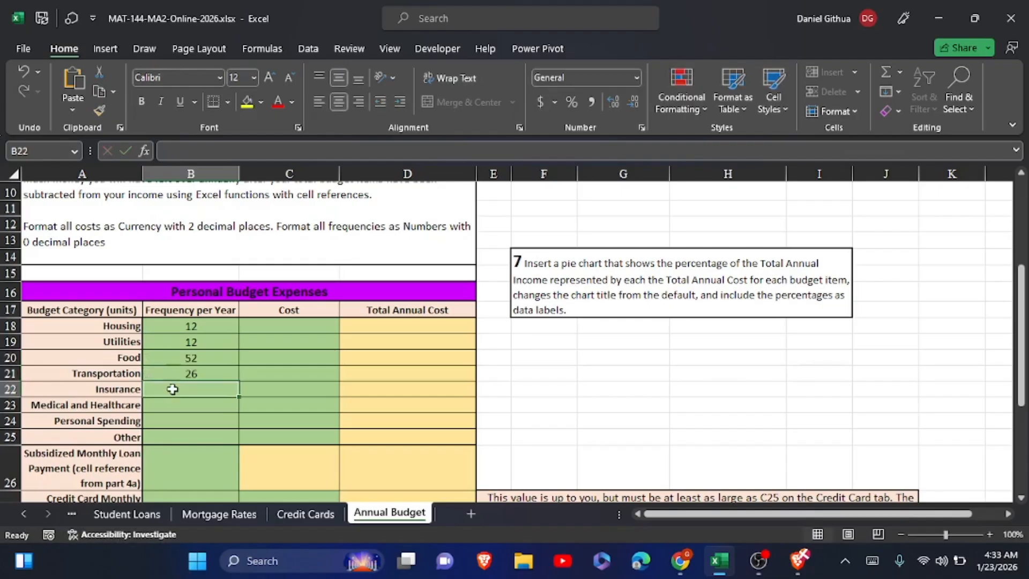
Enter the yearly frequencies for Insurance (2), Medical and Healthcare (6), Personal Spending (12) and Other (4) in B22:B25.
text(2)
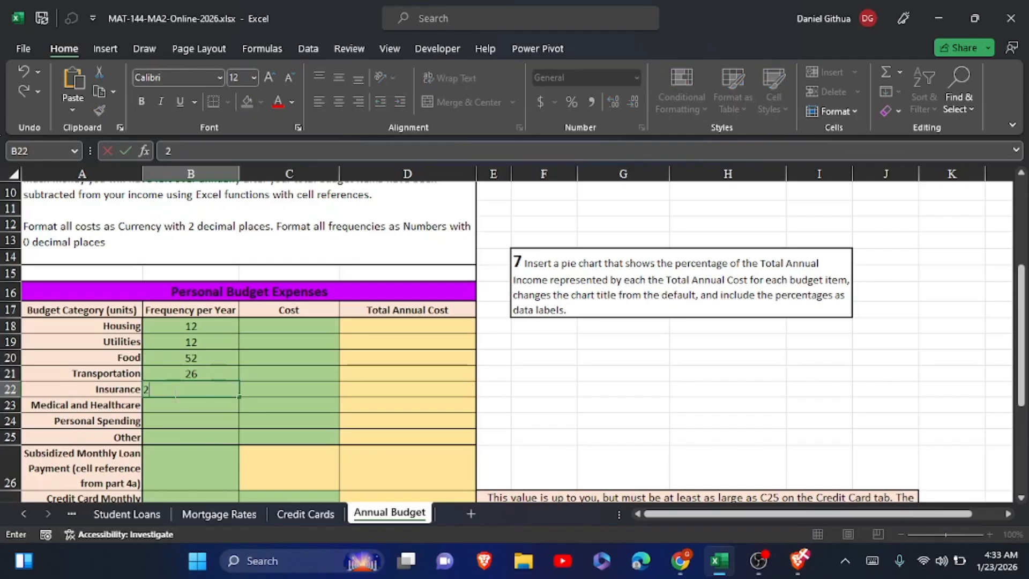
key(Return)
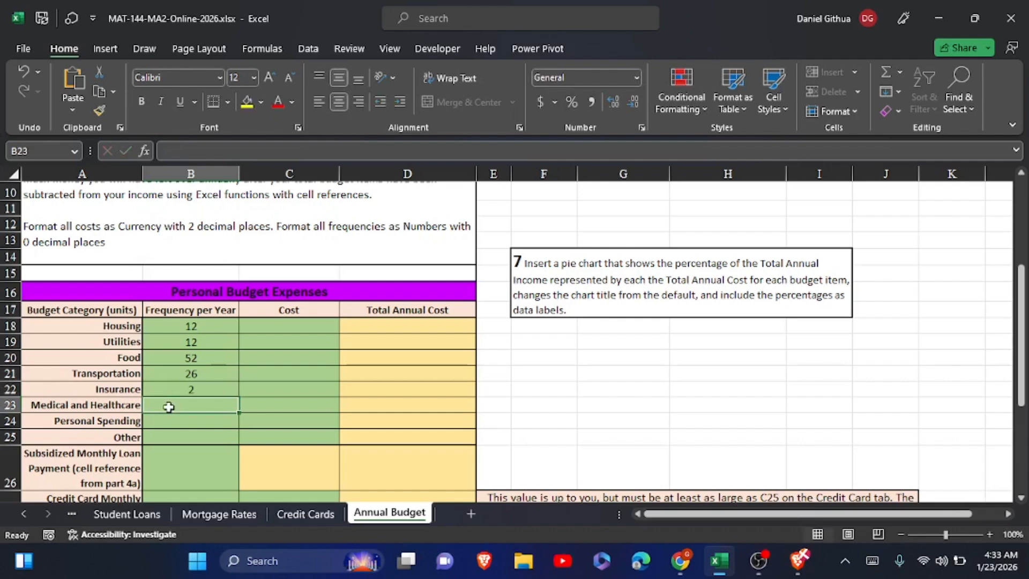
text(6)
key(Return)
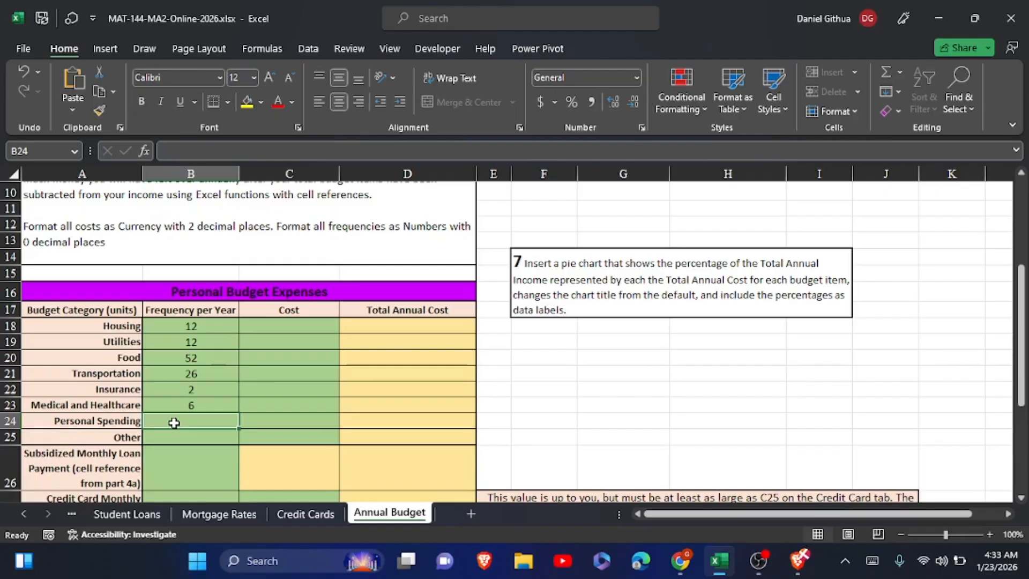
text(12)
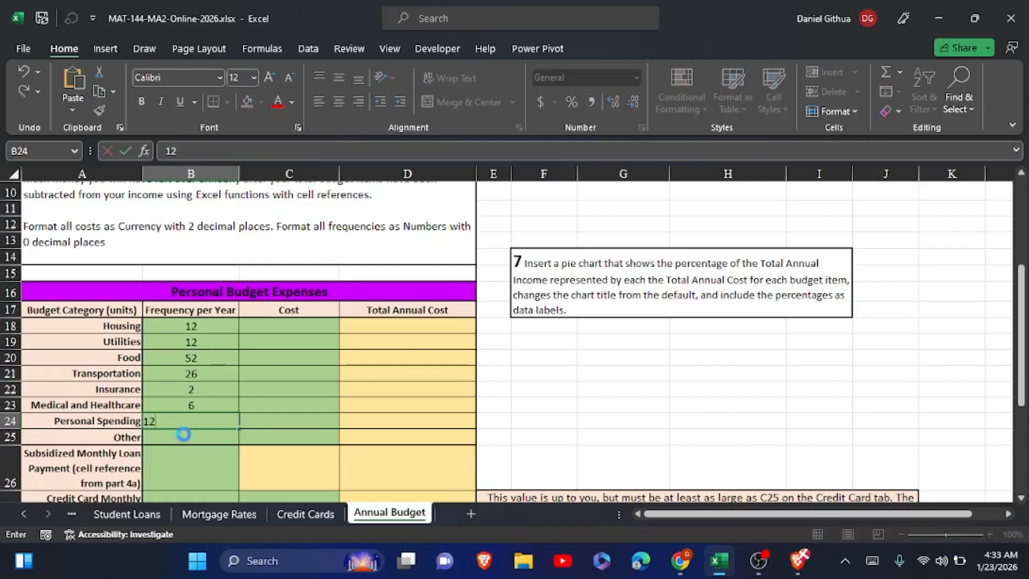
key(Return)
text(4)
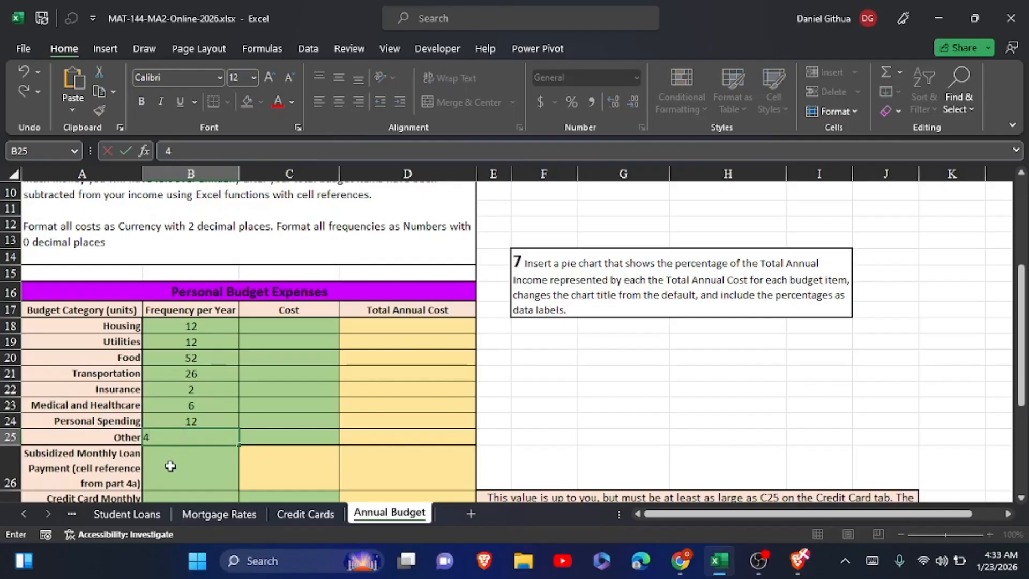
key(Return)
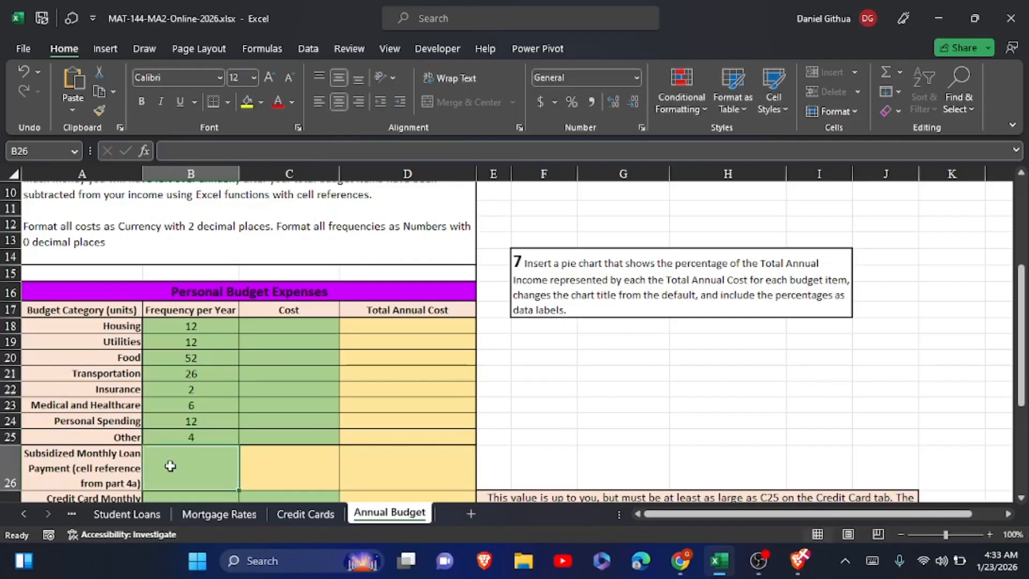
Set the yearly frequency of both the Subsidized Monthly Loan Payment and the Credit Card Monthly Payment to 12.
text(12)
key(Return)
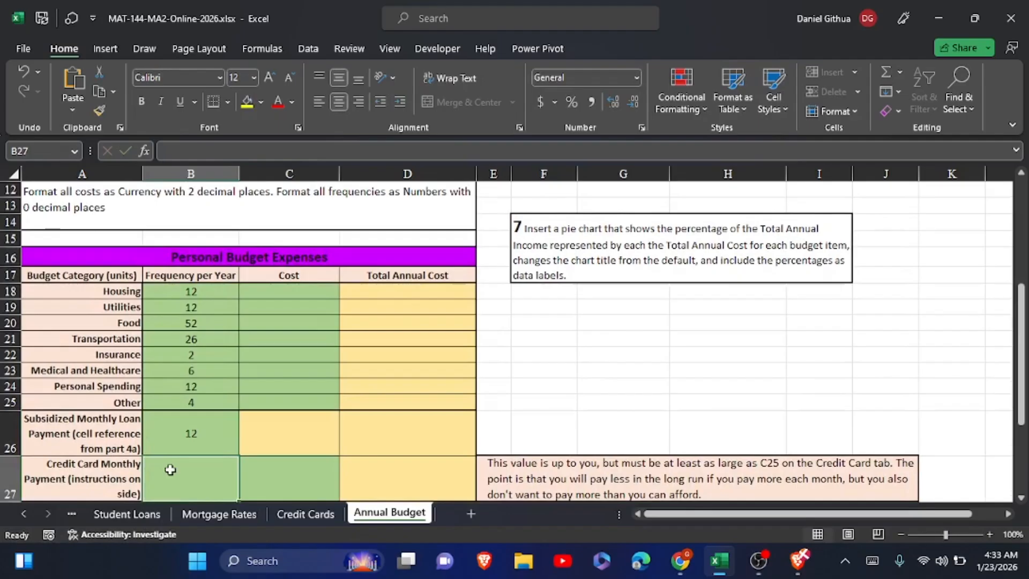
text(12)
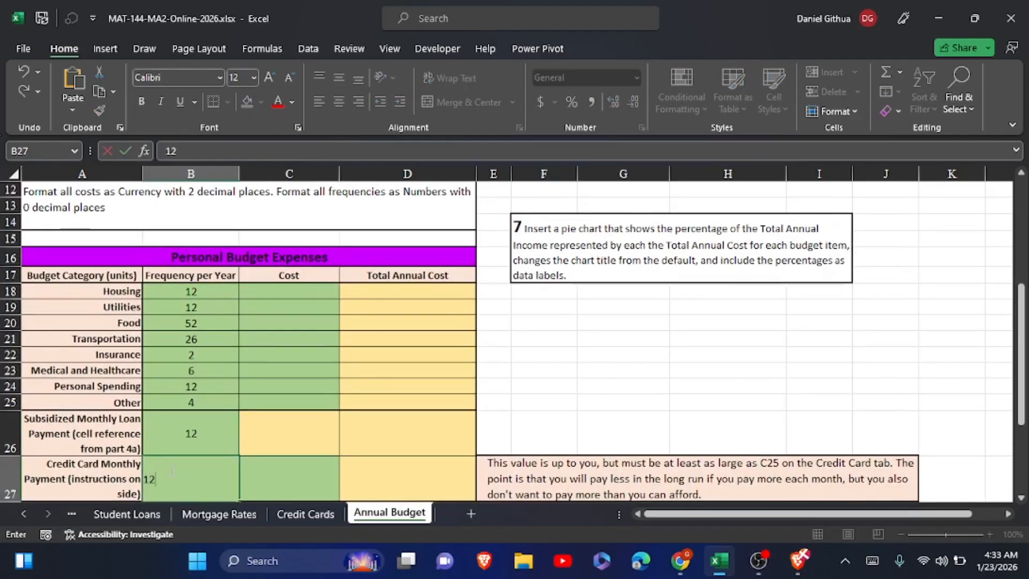
click(275, 417)
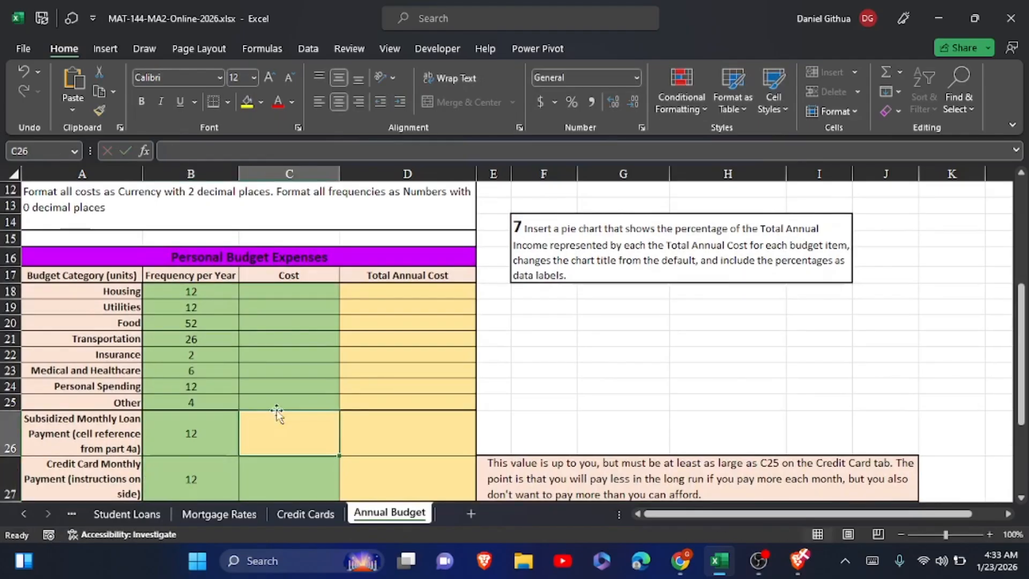
Enter a cost of 2500 for Housing and 600 for Utilities in the budget table's Cost column.
click(295, 292)
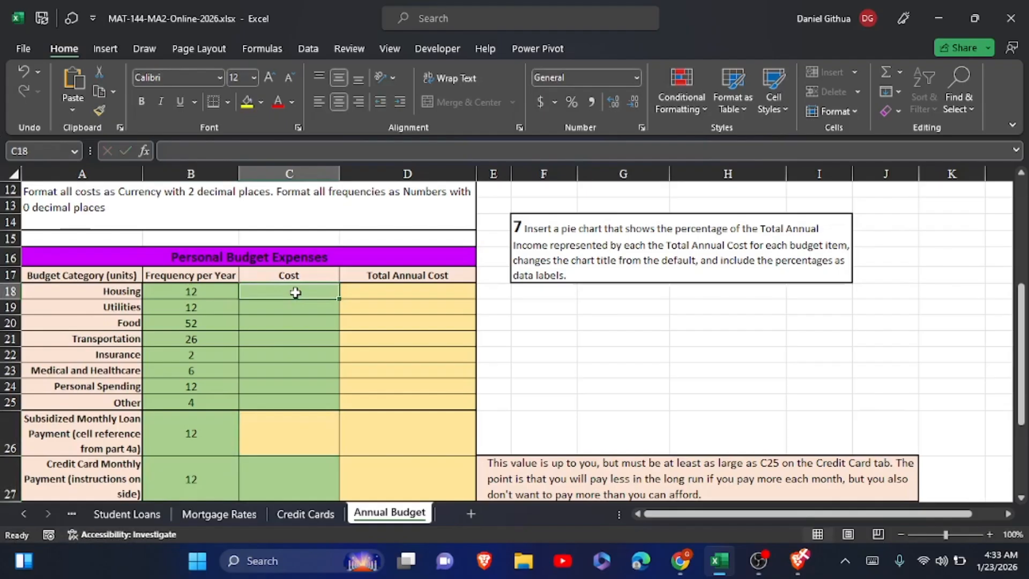
text(2500)
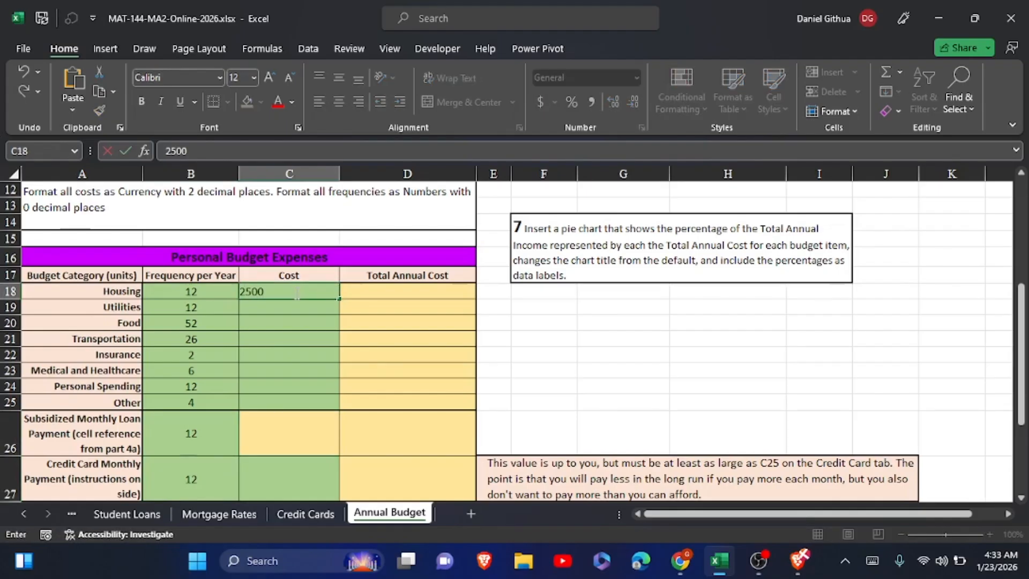
key(Return)
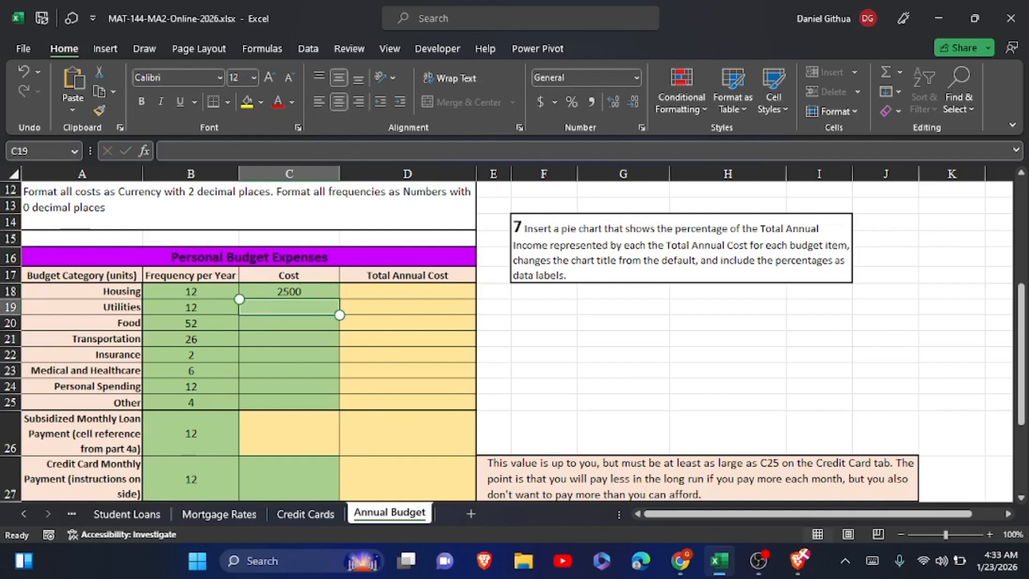
text(600)
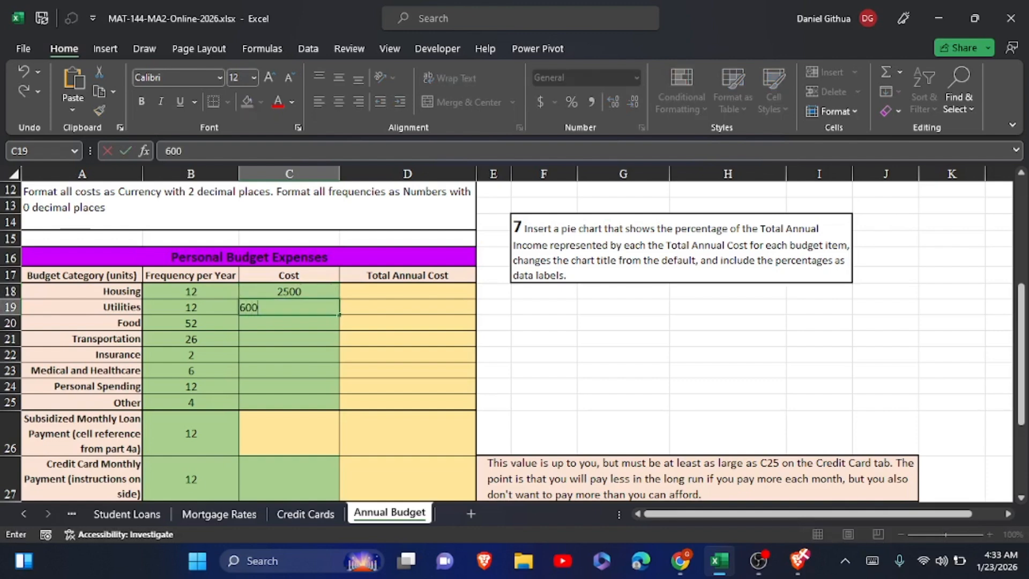
key(Return)
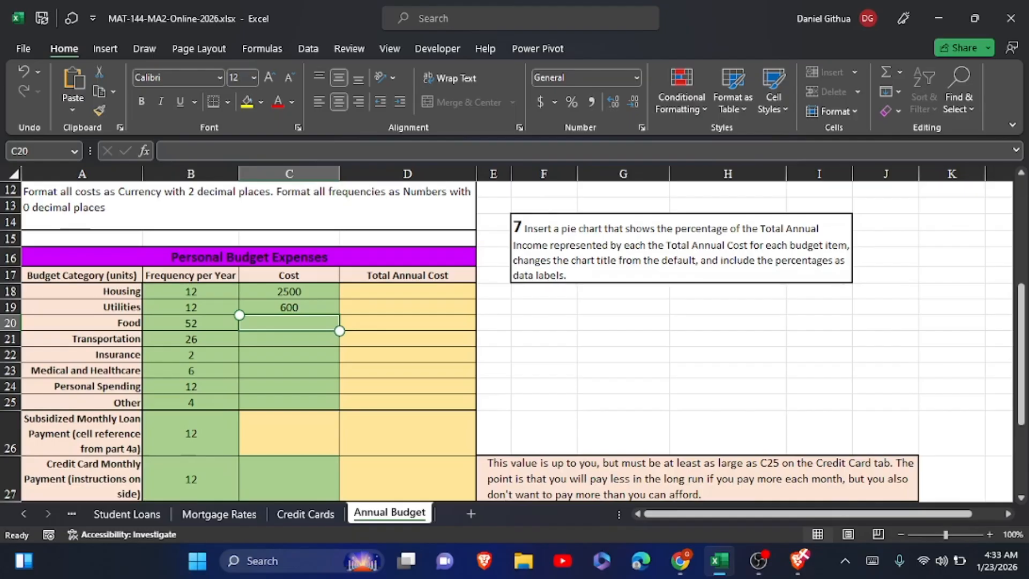
Enter a cost of 300 for Food in cell C20.
text(5)
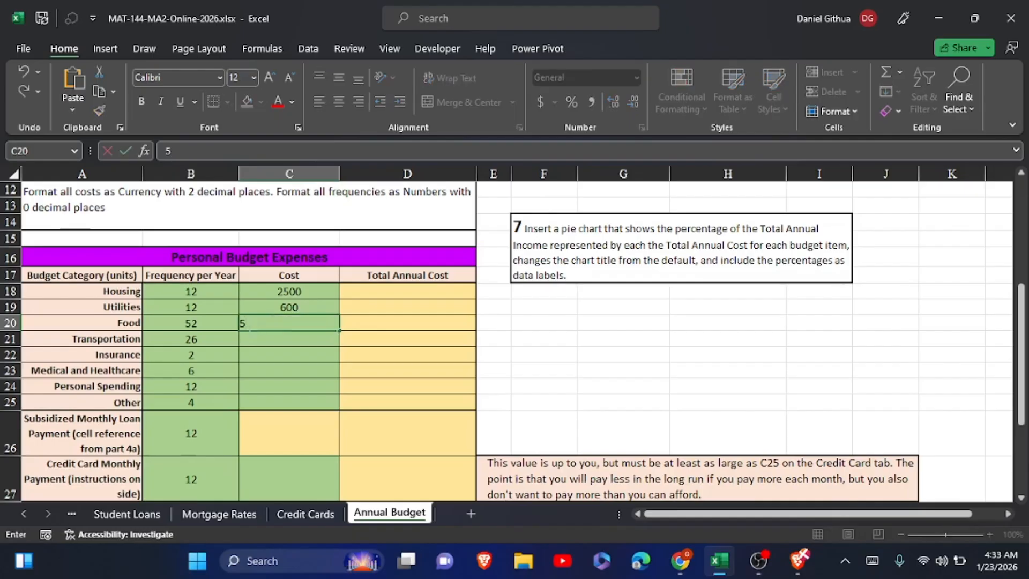
click(250, 324)
text(300)
key(Return)
click(276, 324)
text(300)
Enter the costs for Transportation (200), Insurance (1500) and Medical and Healthcare (300) in C21:C23.
click(280, 344)
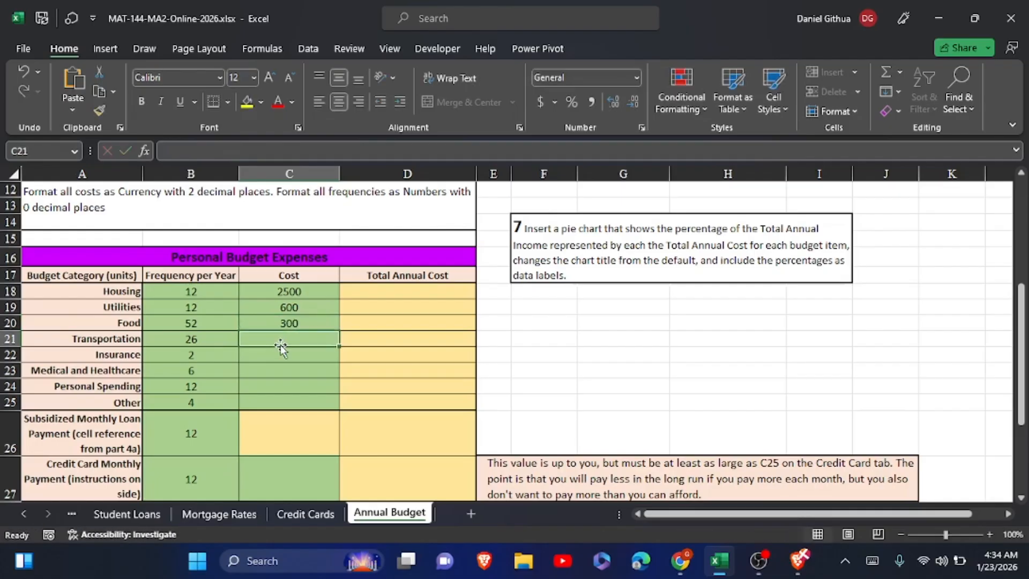
text(200)
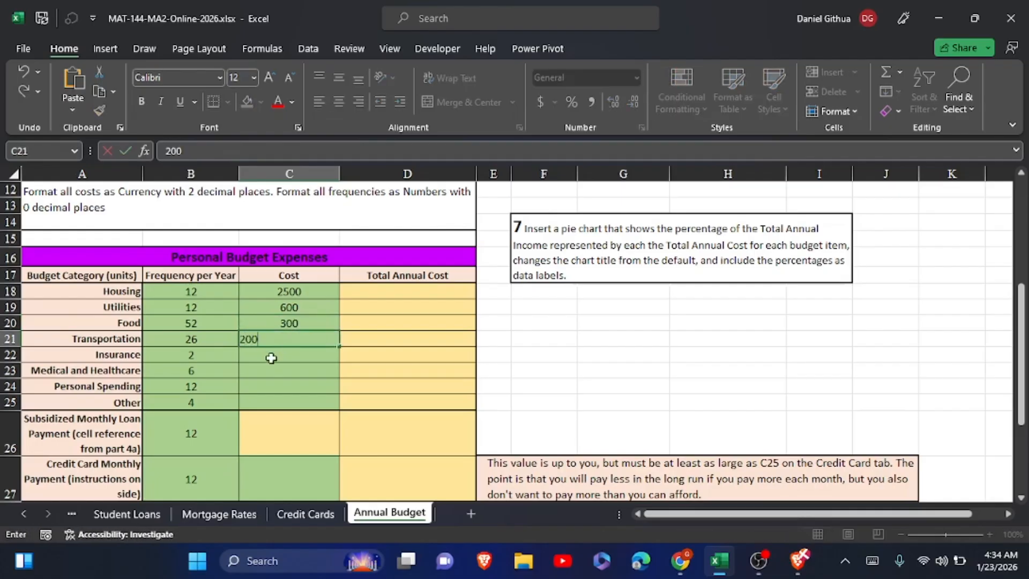
click(271, 358)
text(1500)
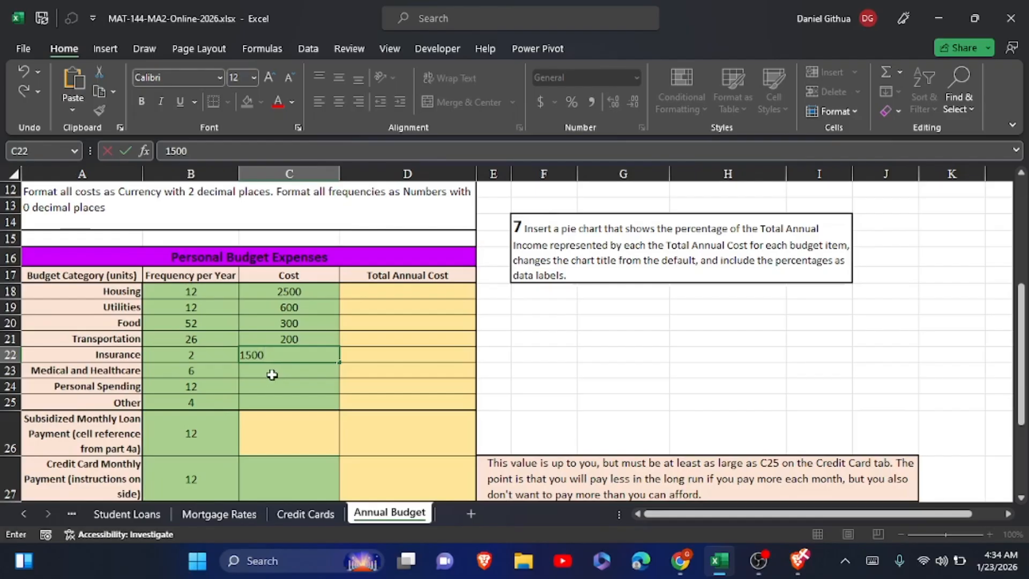
click(273, 374)
text(300)
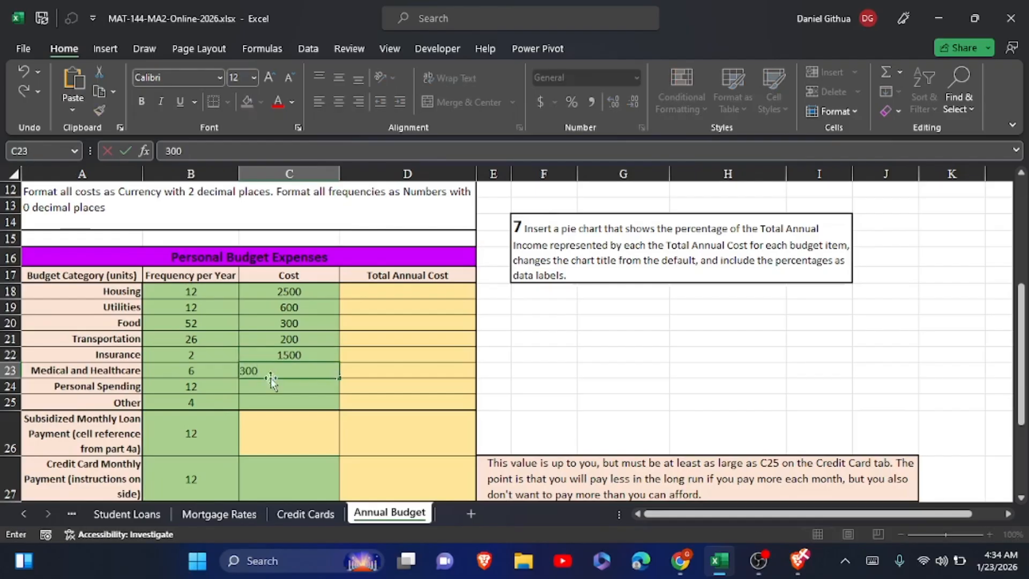
Enter a cost of 200 for Personal Spending and 600 for Other in C24:C25.
click(263, 386)
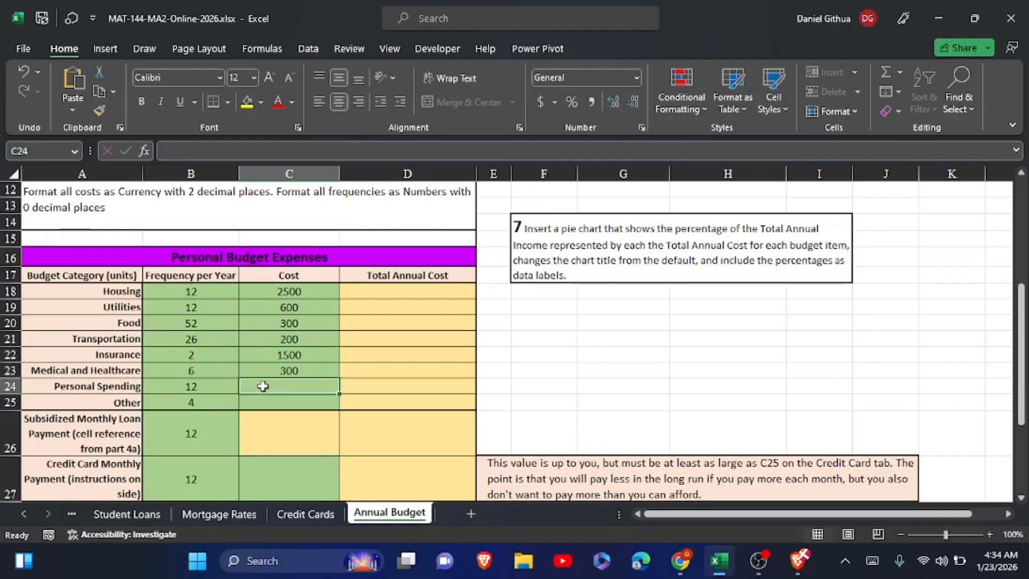
text(200)
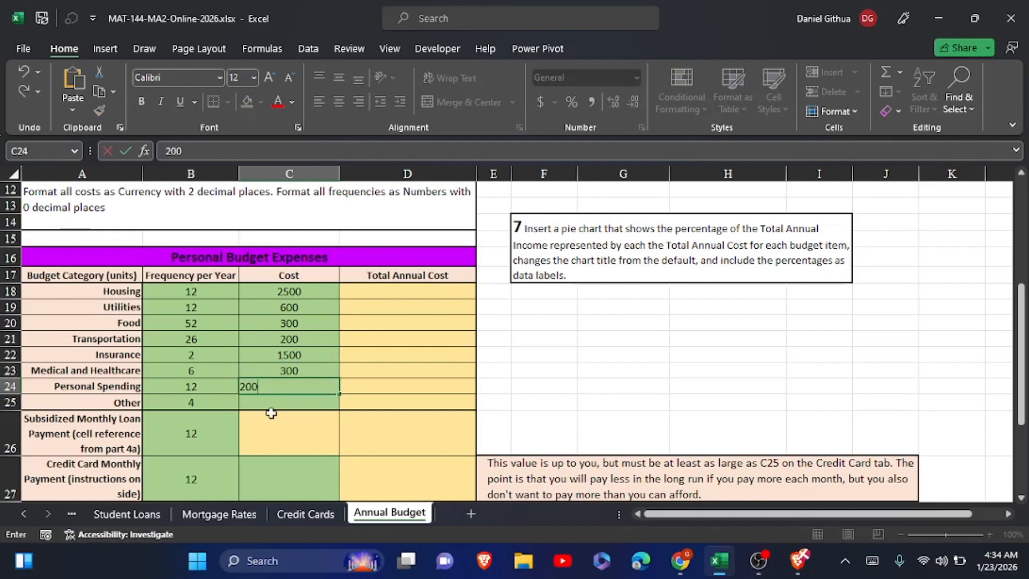
click(273, 407)
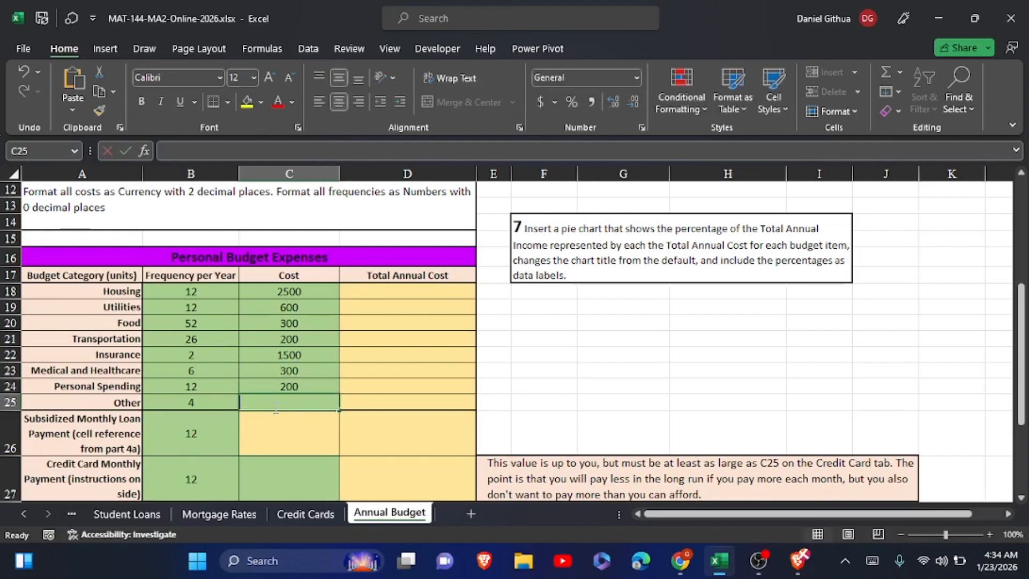
text(600)
Link the Subsidized Monthly Loan Payment cost in C26 to the part 4a monthly payment with ='Student Loans'!B29.
click(264, 438)
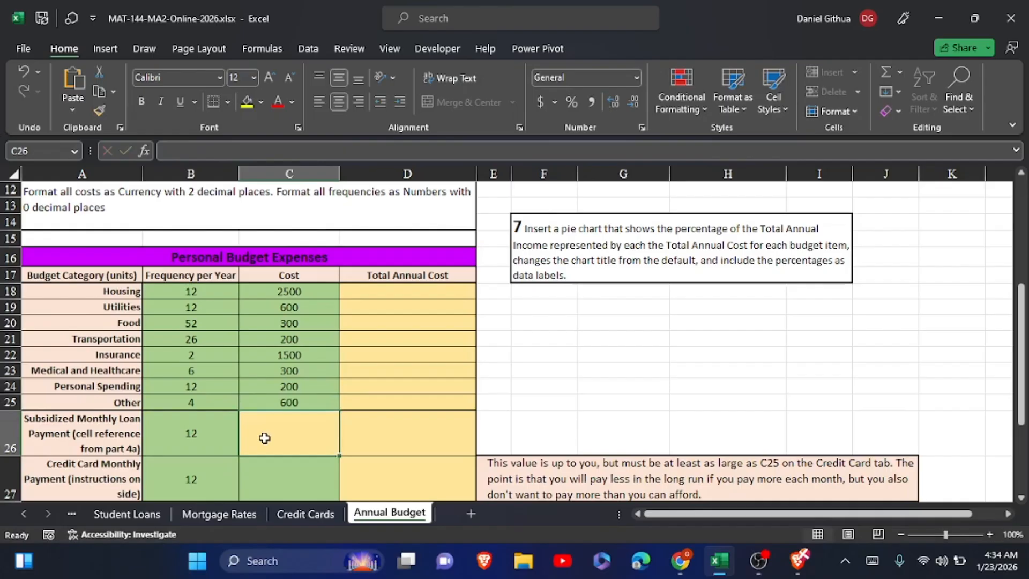
click(264, 438)
text(=)
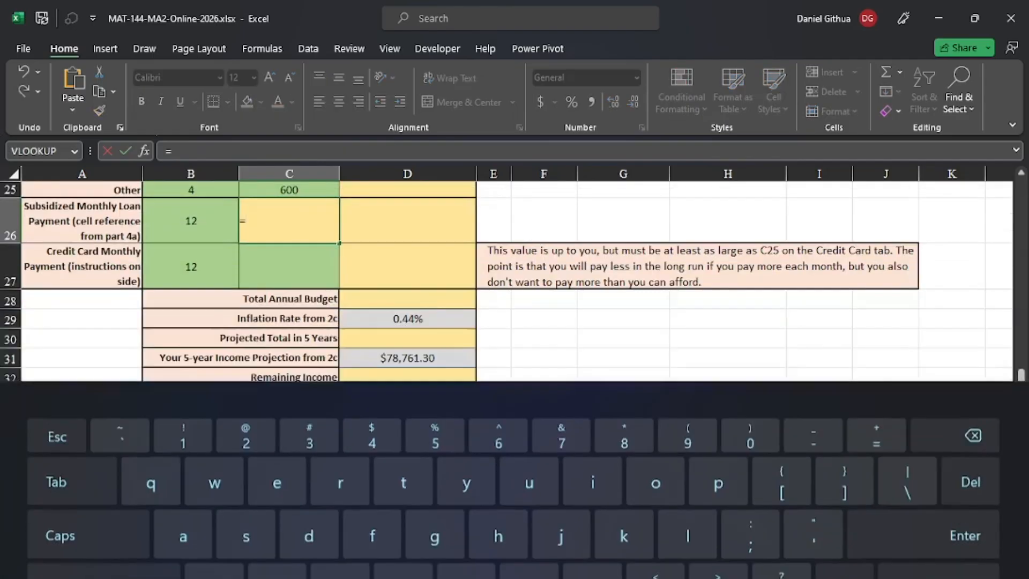
scroll(505, 341, up, 2)
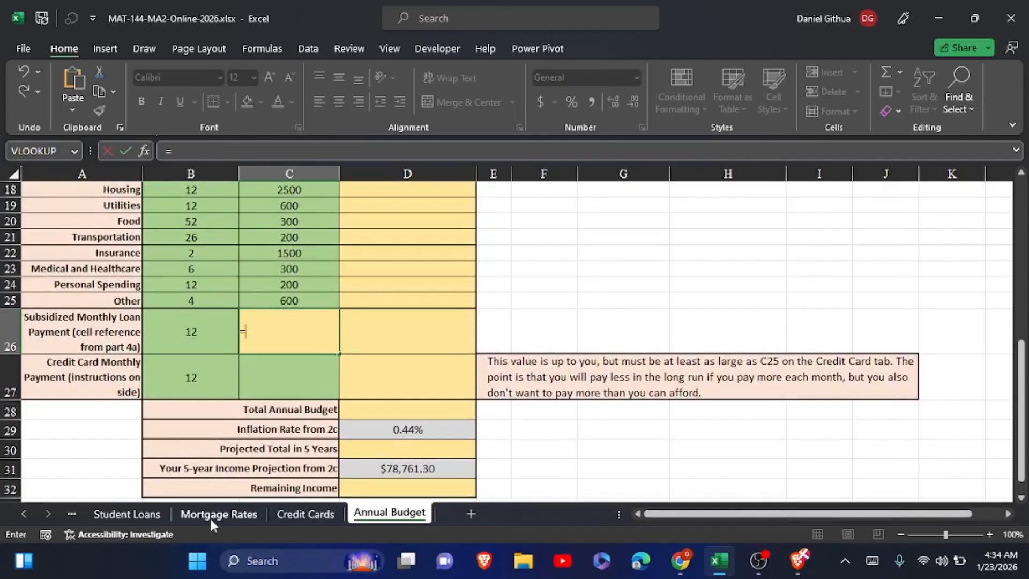
click(160, 510)
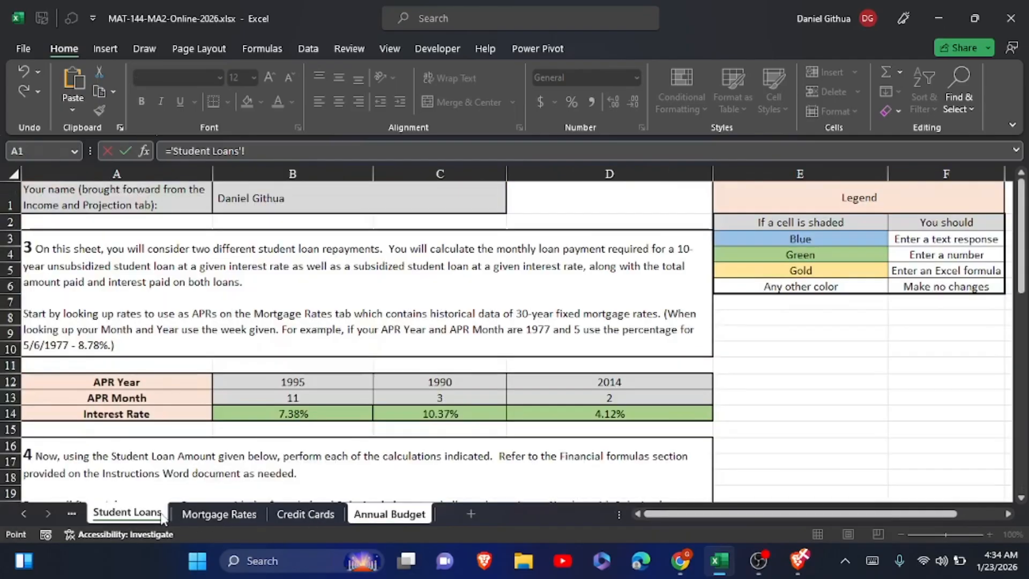
scroll(161, 517, down, 7)
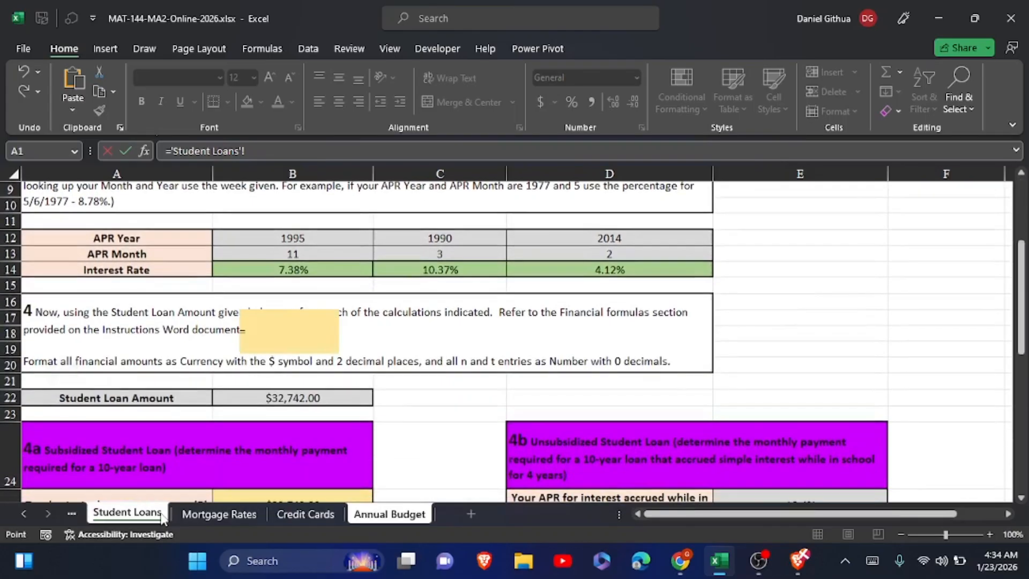
scroll(161, 512, up, 1)
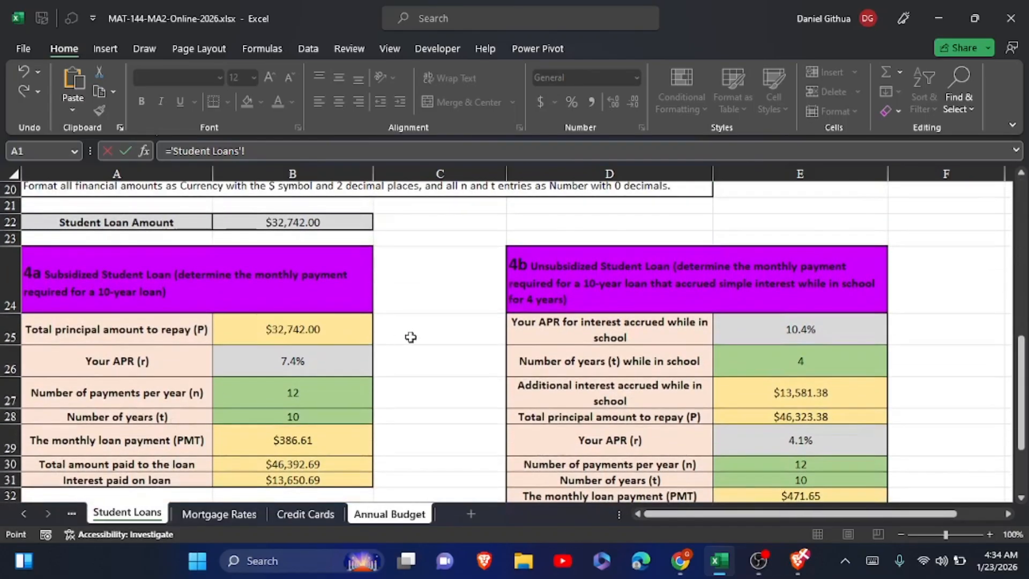
click(288, 442)
click(131, 152)
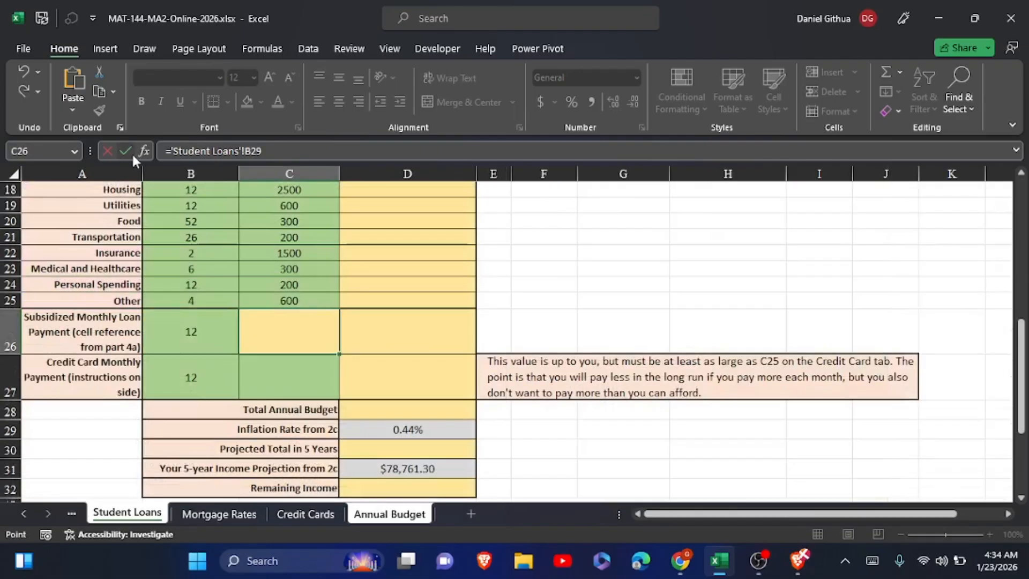
click(125, 151)
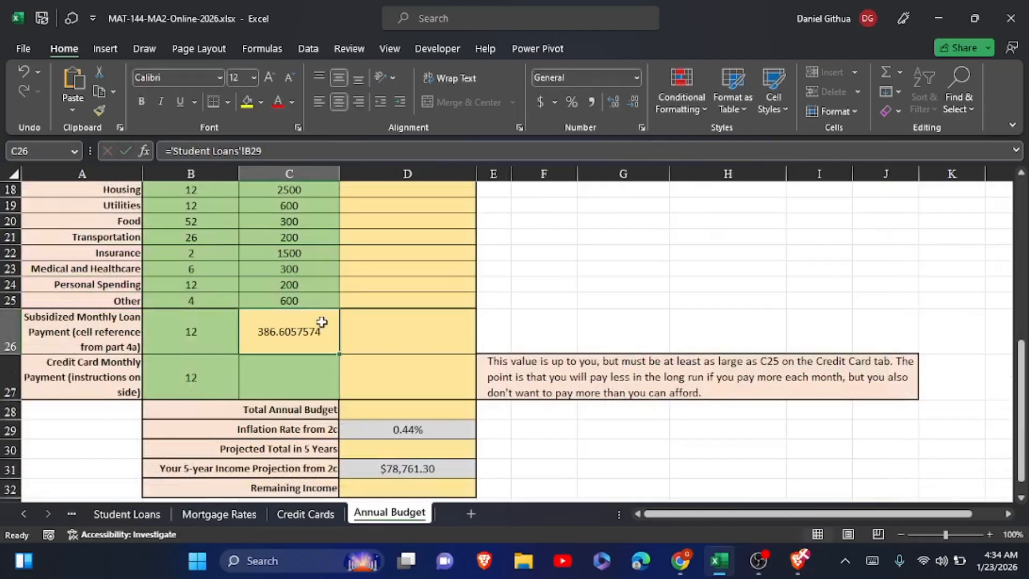
Check the first month's payment in C25 of the Credit Cards sheet and enter 69.75 as the Credit Card Monthly Payment cost in C27.
click(314, 378)
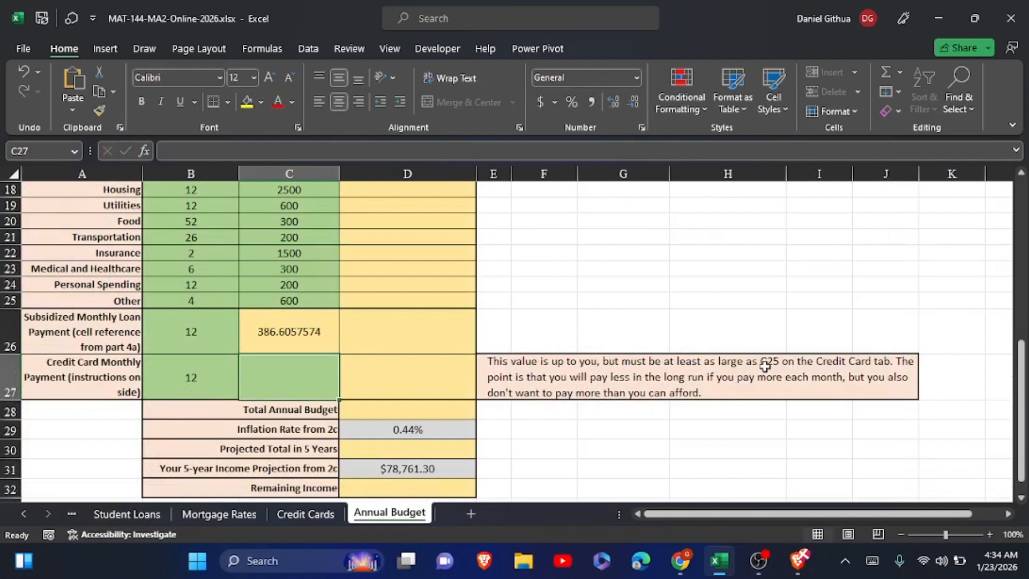
click(304, 514)
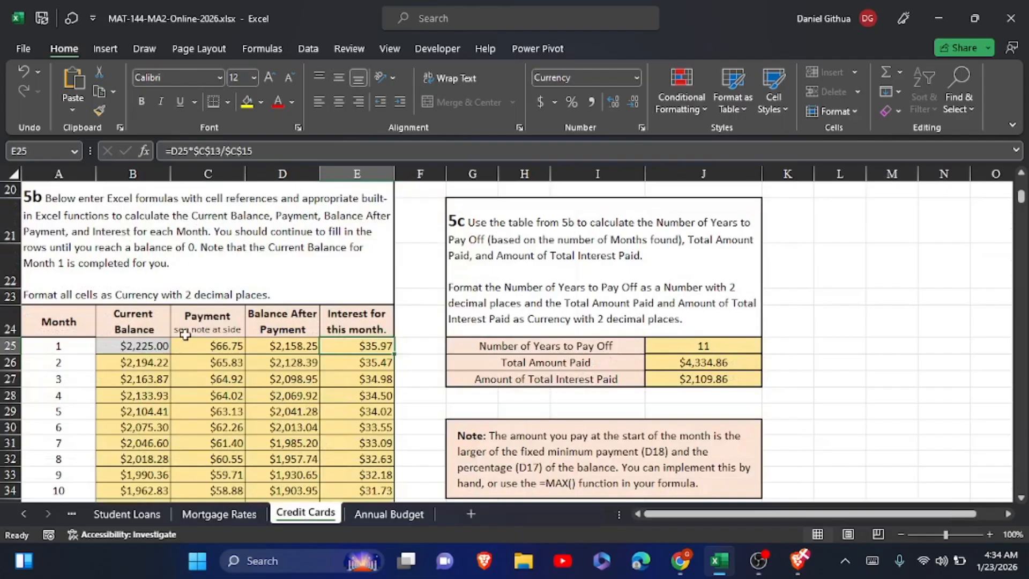
click(200, 346)
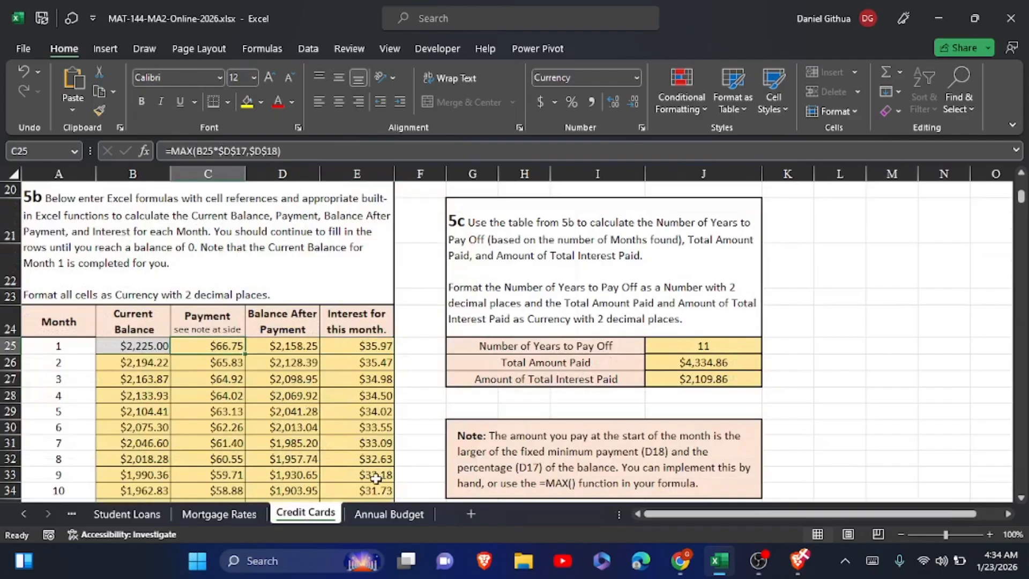
click(377, 512)
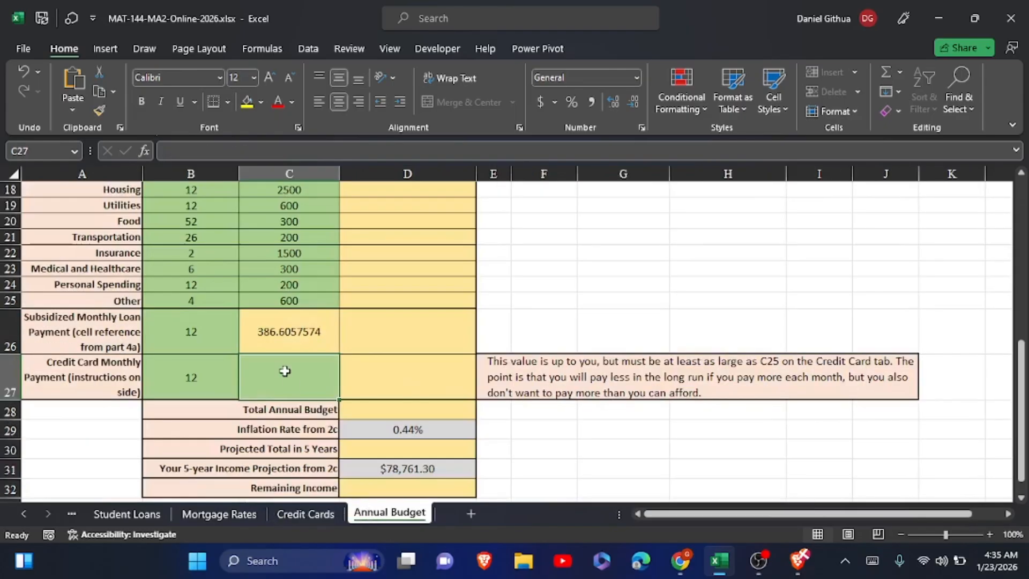
text(69.75)
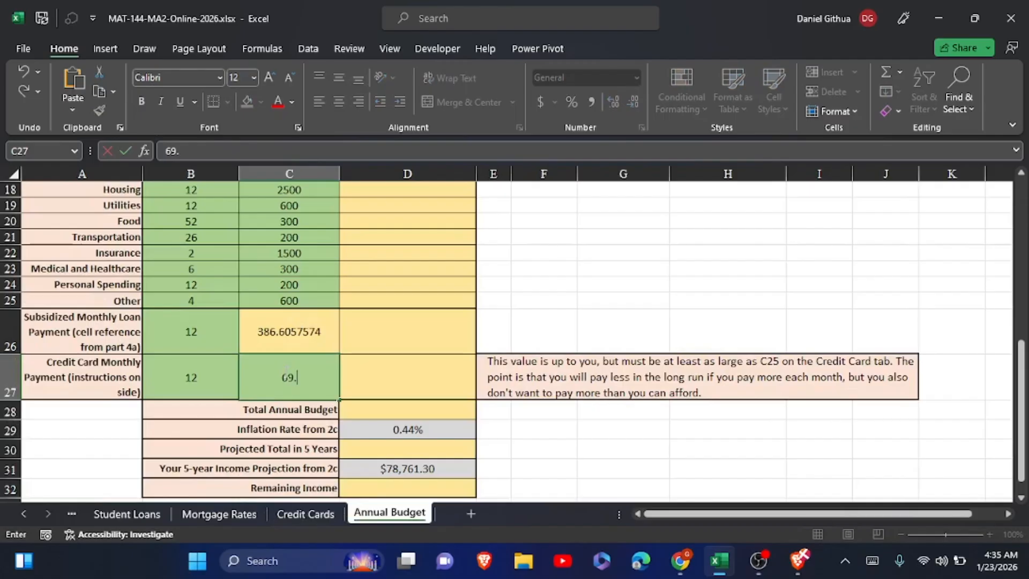
click(372, 338)
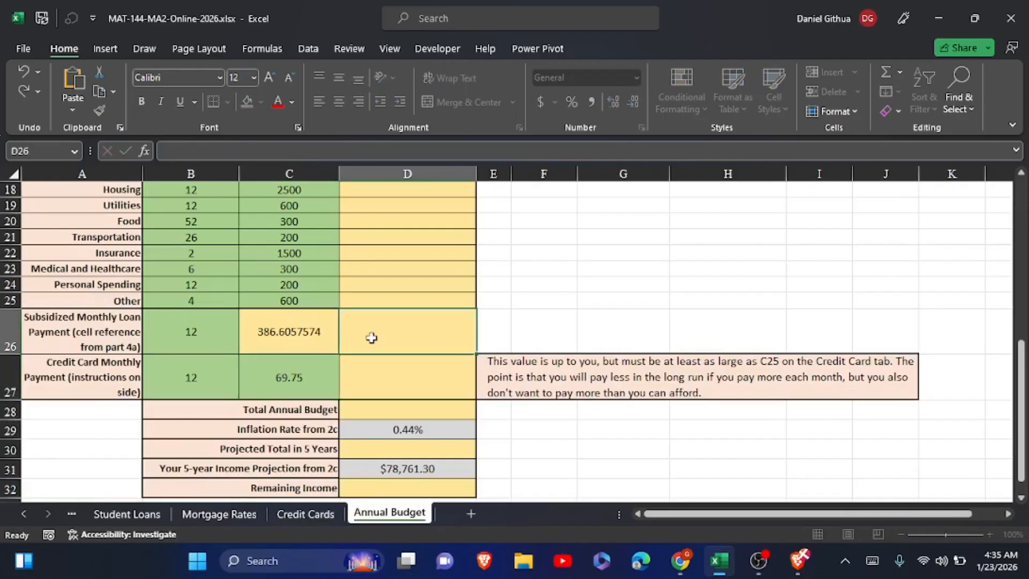
Calculate the Total Annual Cost for Housing in D18 with the formula =B18*C18.
scroll(372, 338, up, 4)
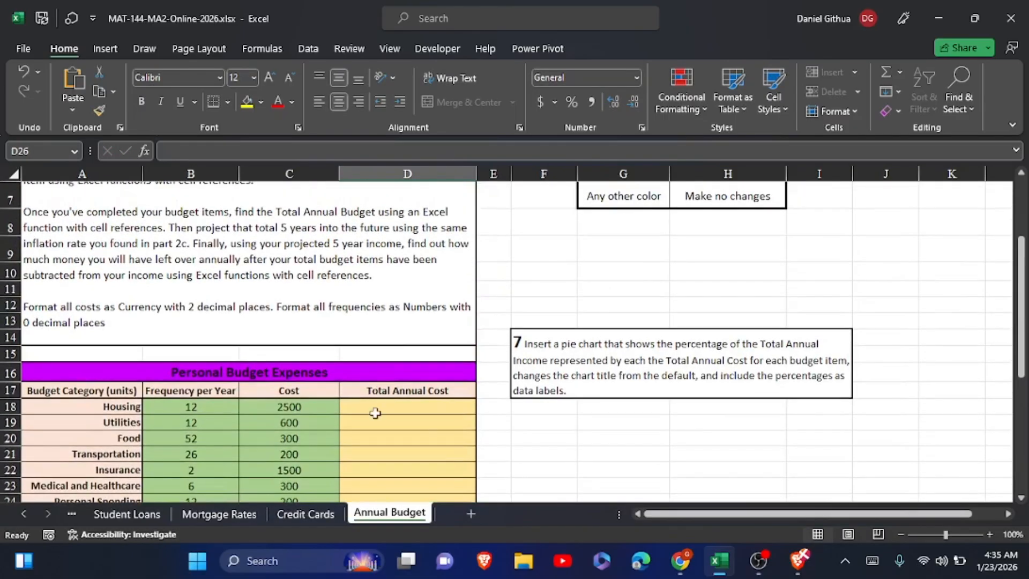
click(375, 410)
click(872, 560)
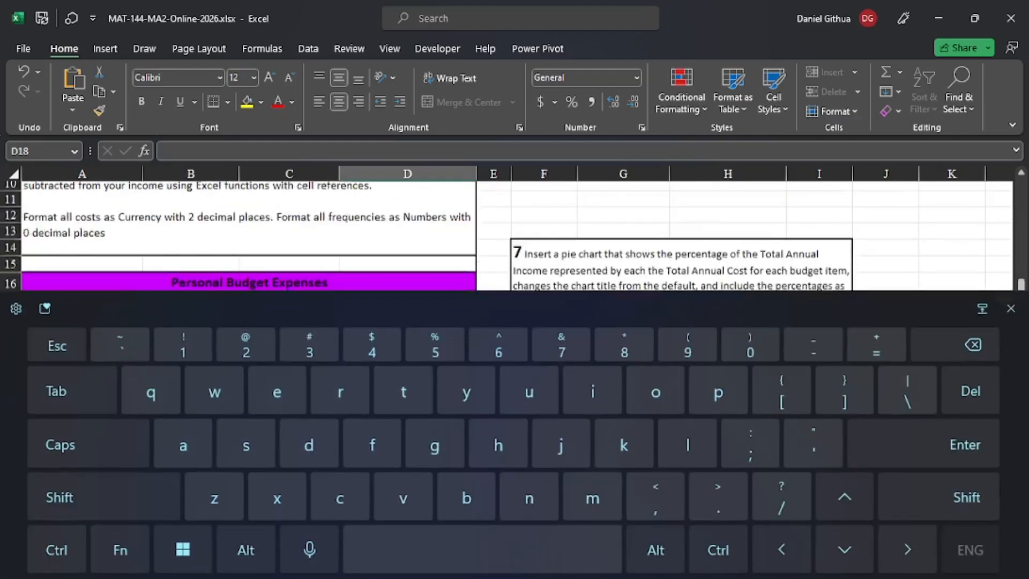
click(892, 348)
click(1010, 307)
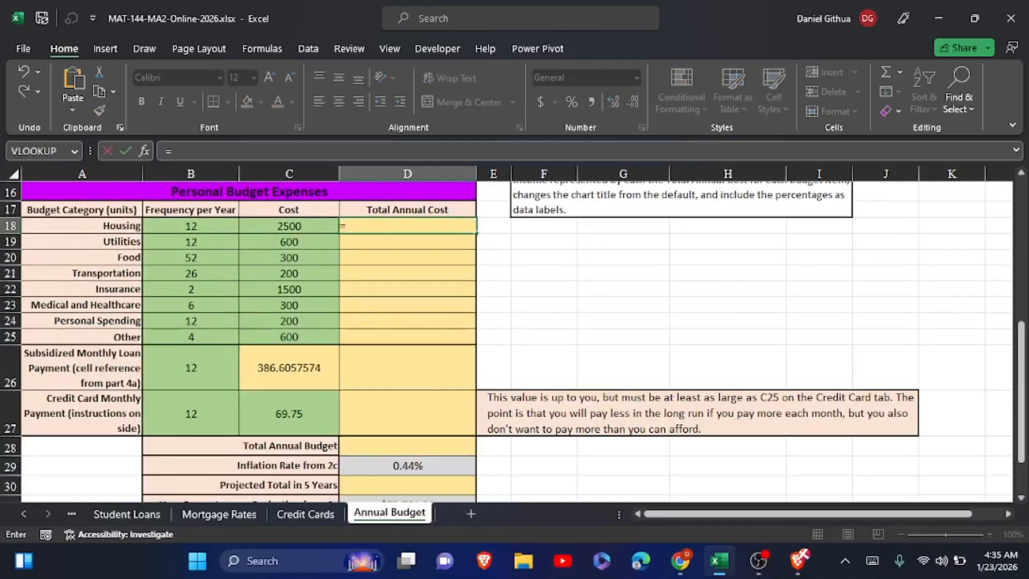
click(168, 225)
text(*)
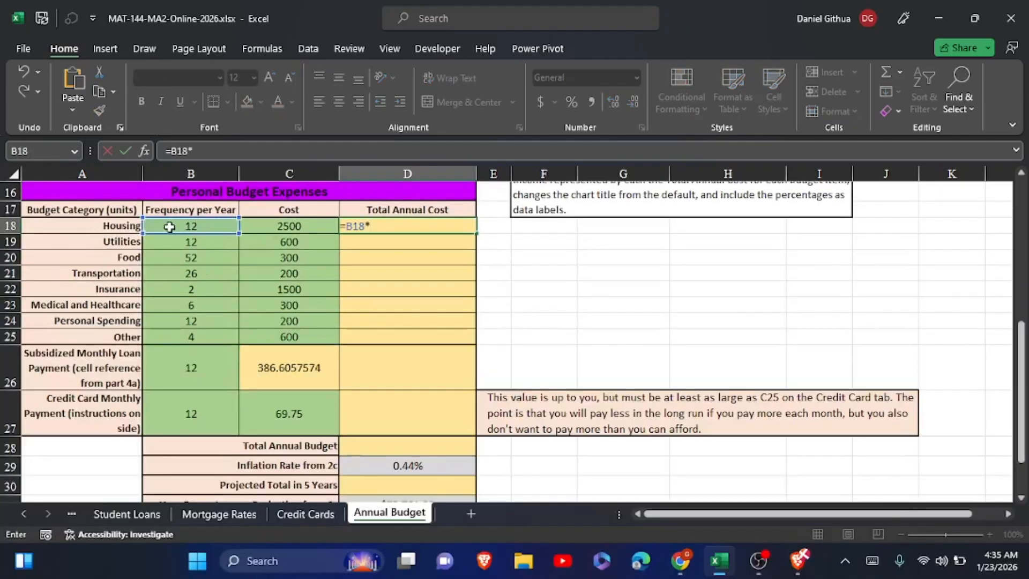
click(296, 225)
click(126, 150)
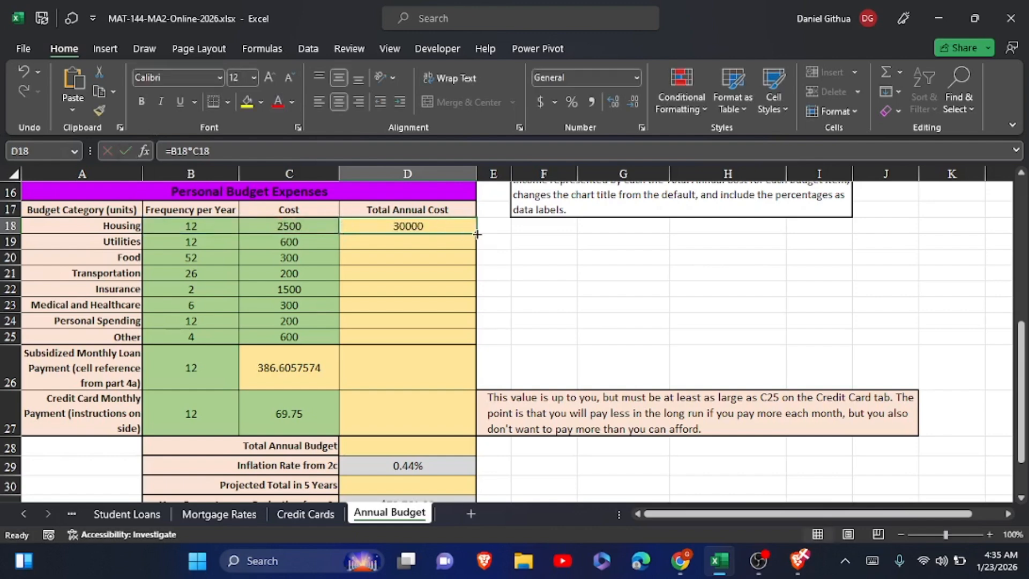
Try to fill the D18 formula down through D27 with a standard fill, and undo it.
drag(475, 233, 457, 423)
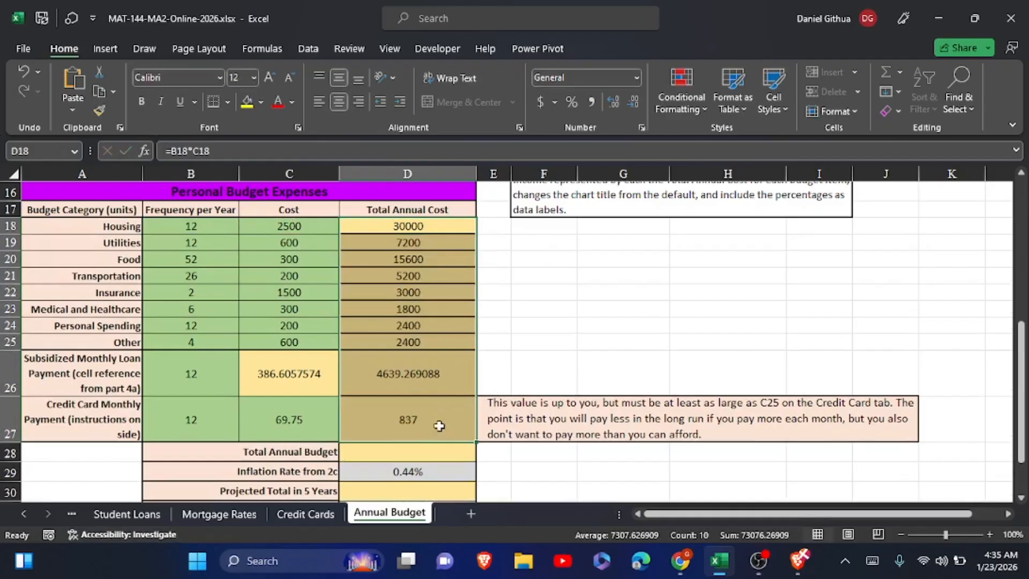
click(427, 450)
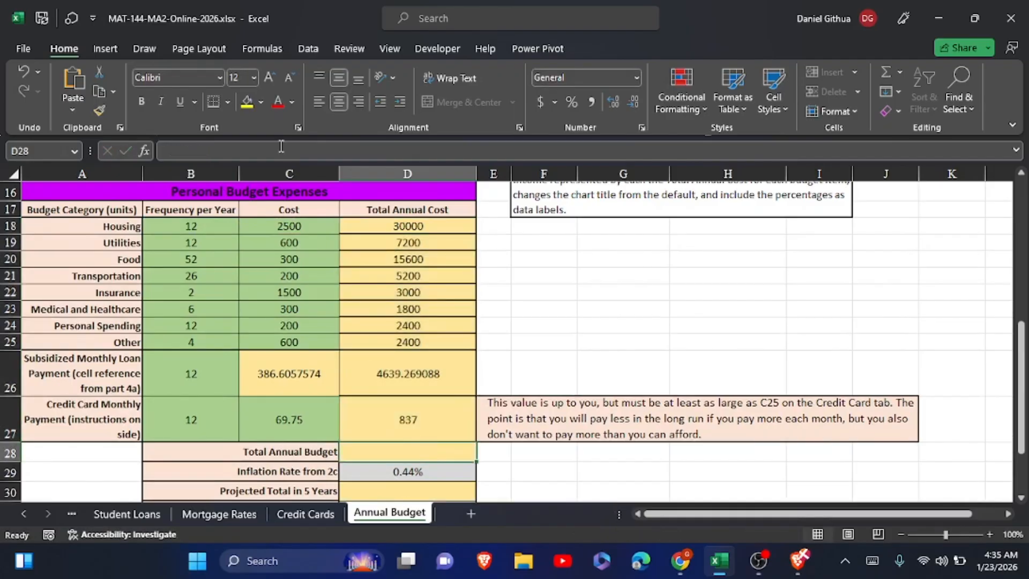
click(26, 67)
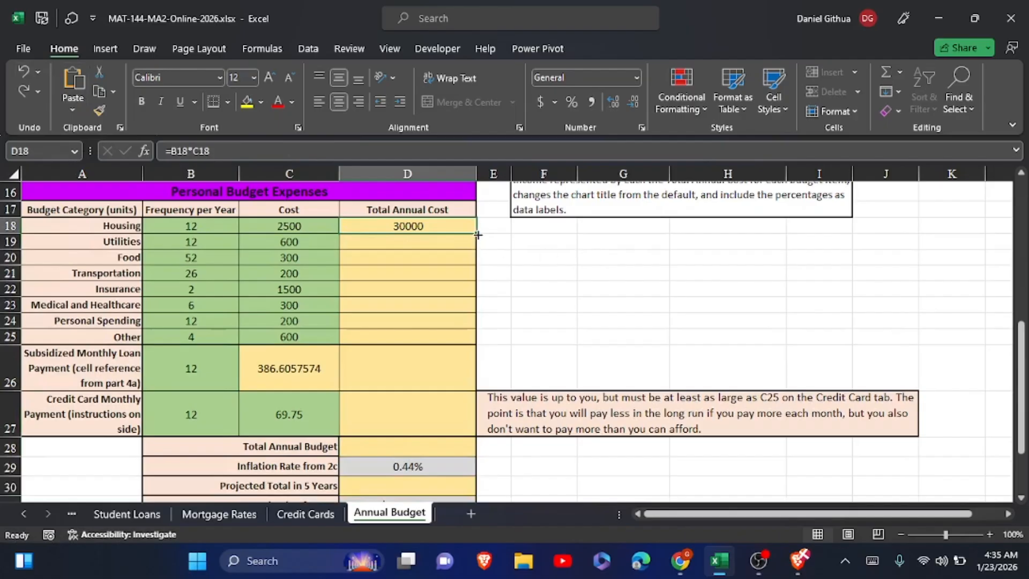
drag(477, 236, 473, 432)
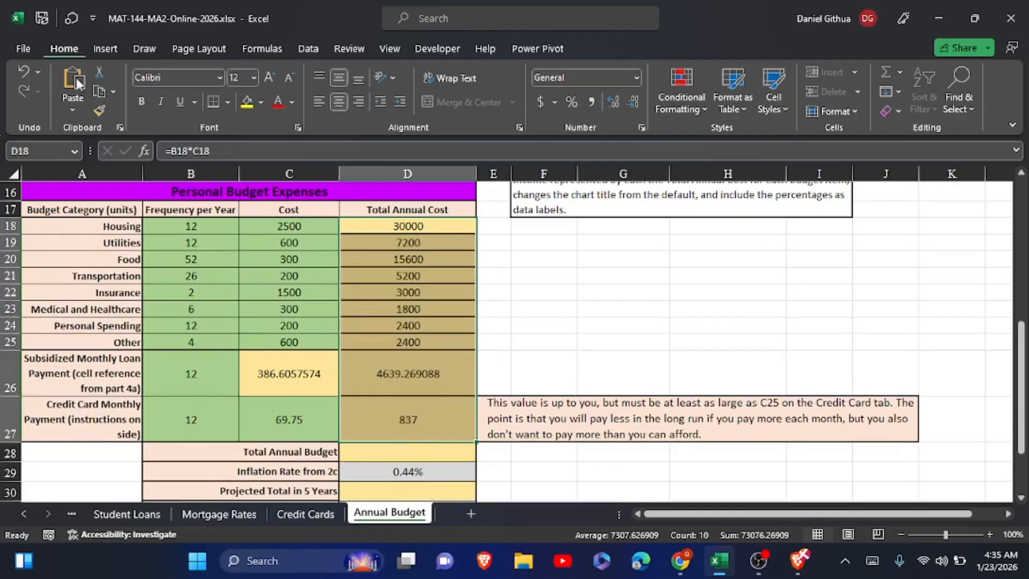
click(20, 78)
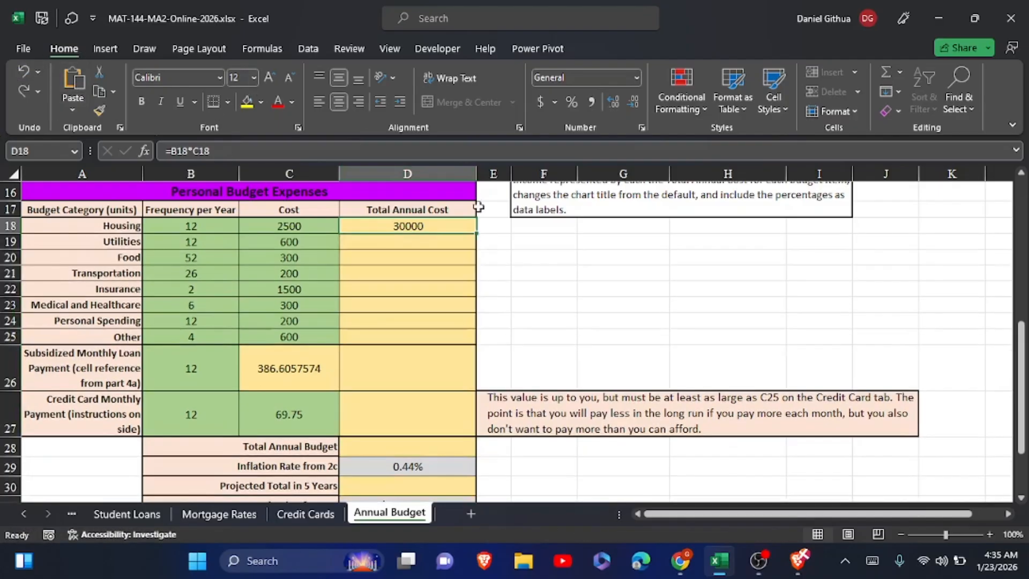
Try to paste the formula text =B18*C18 from D18 into D19:D27, and undo the paste.
click(465, 238)
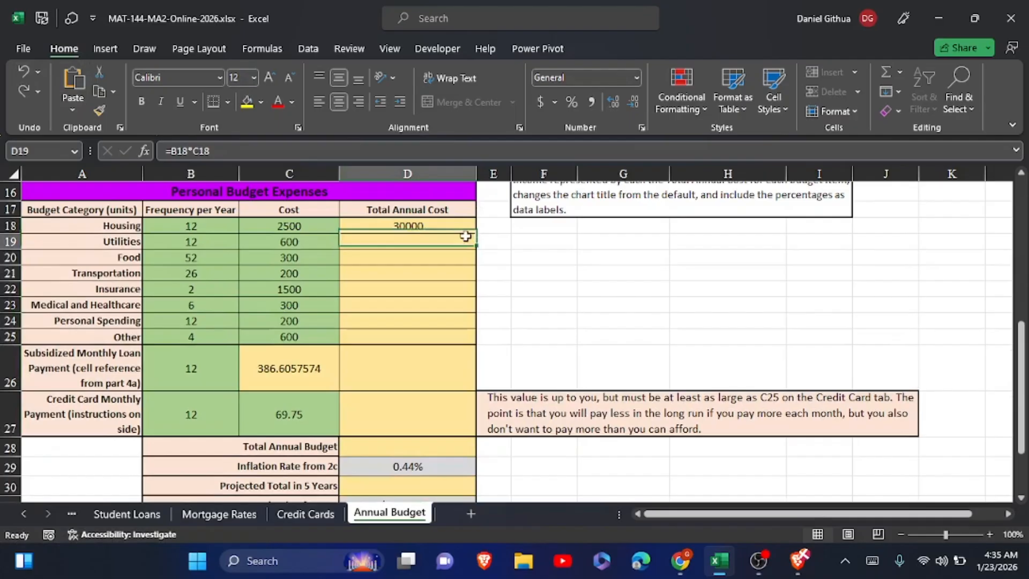
click(442, 222)
drag(210, 151, 159, 154)
key(ctrl+c)
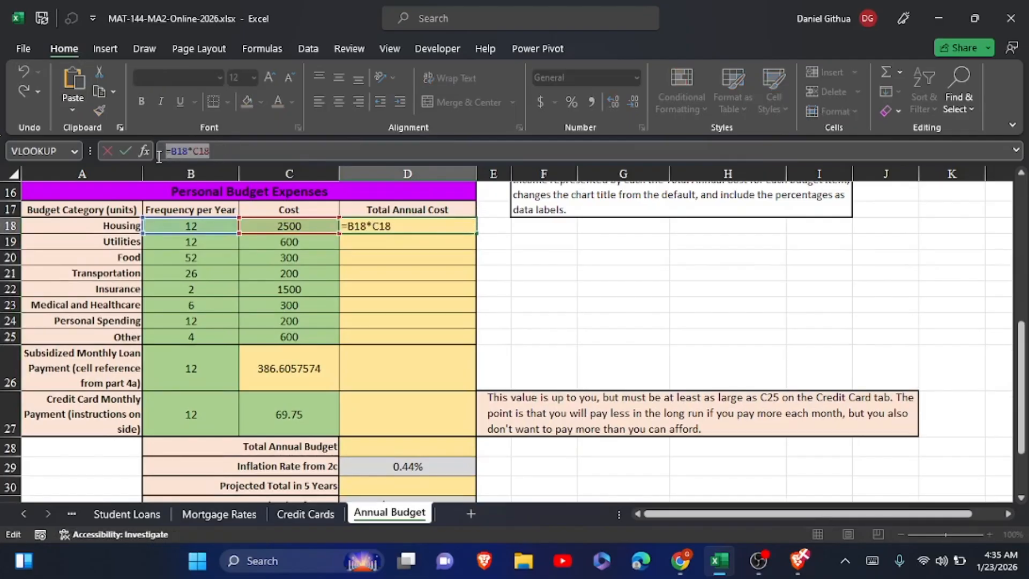
click(125, 151)
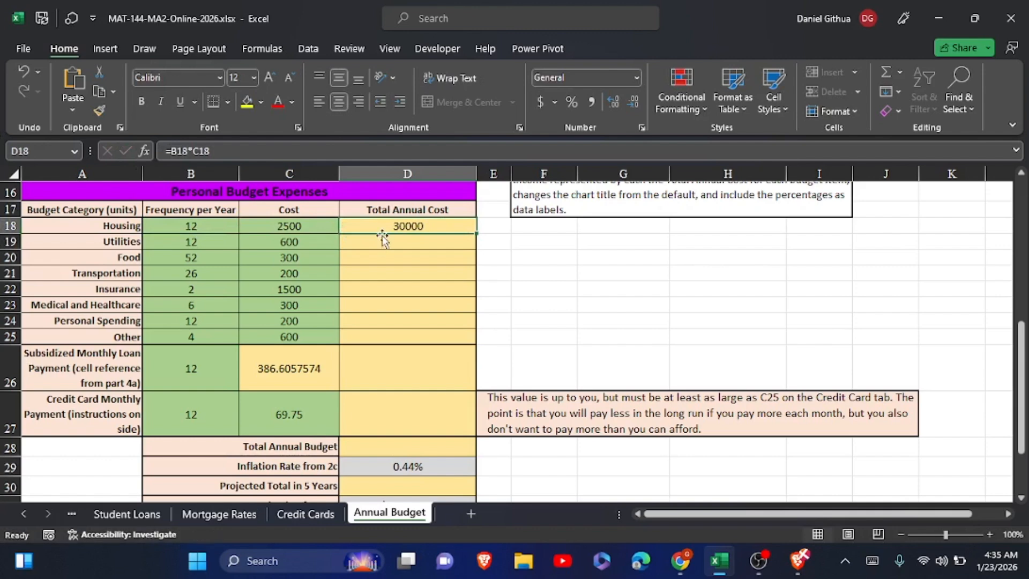
click(374, 245)
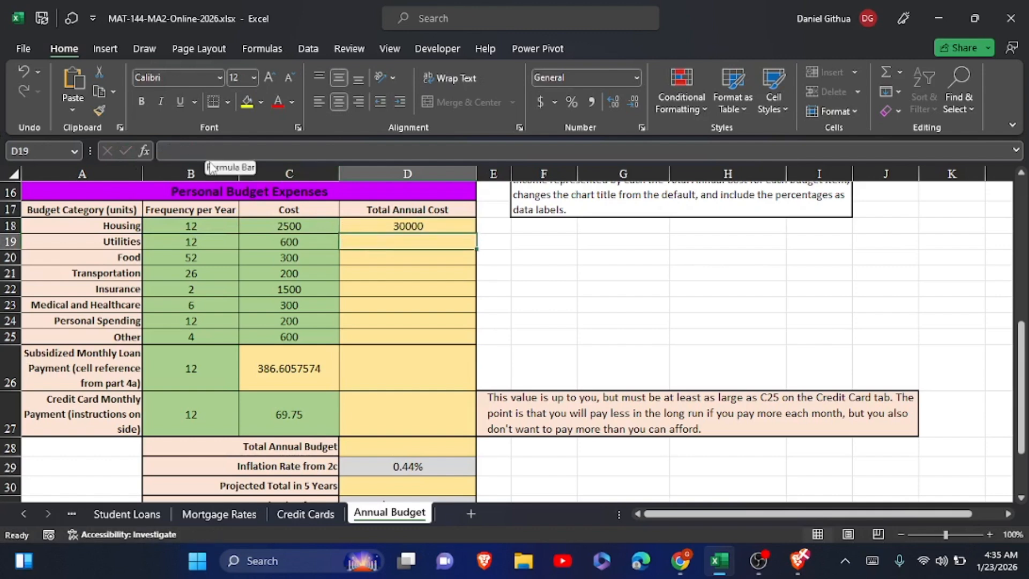
click(410, 318)
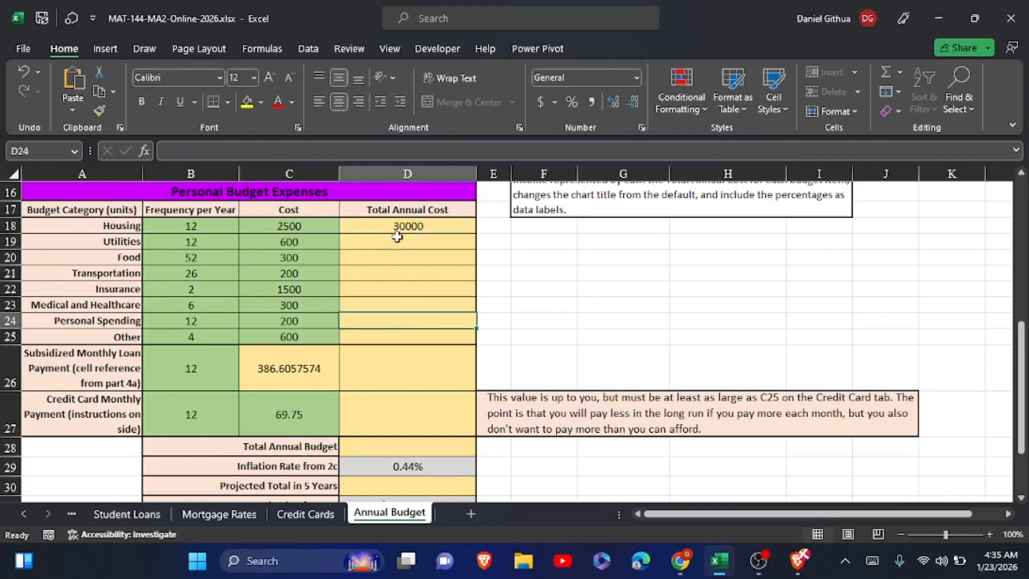
drag(394, 241, 405, 420)
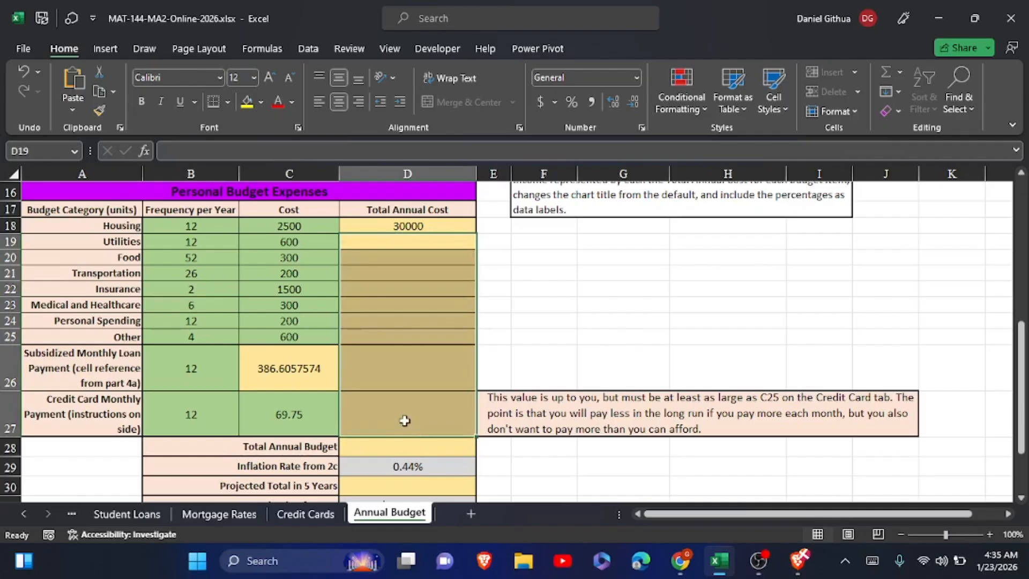
key(ctrl+v)
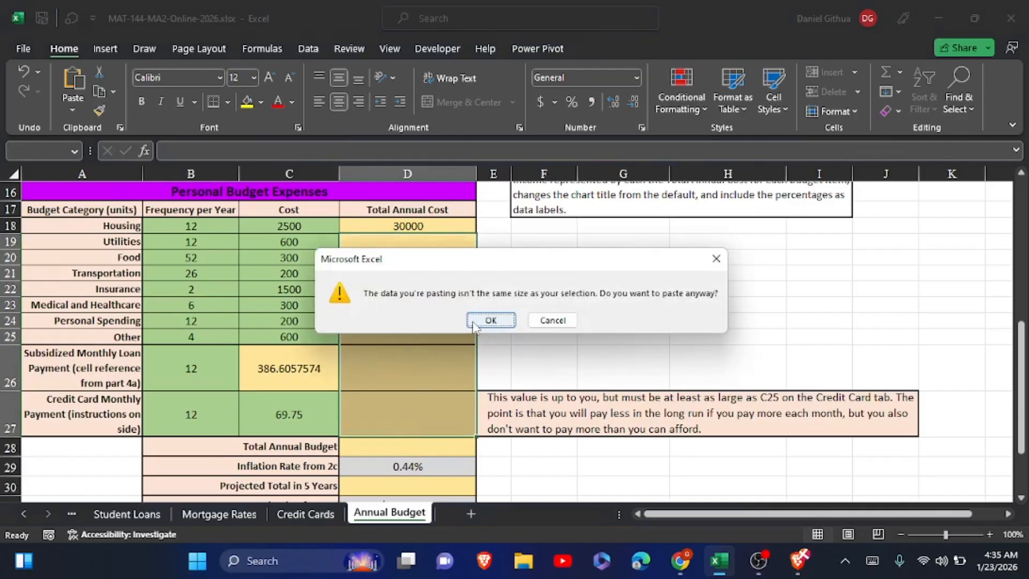
click(490, 320)
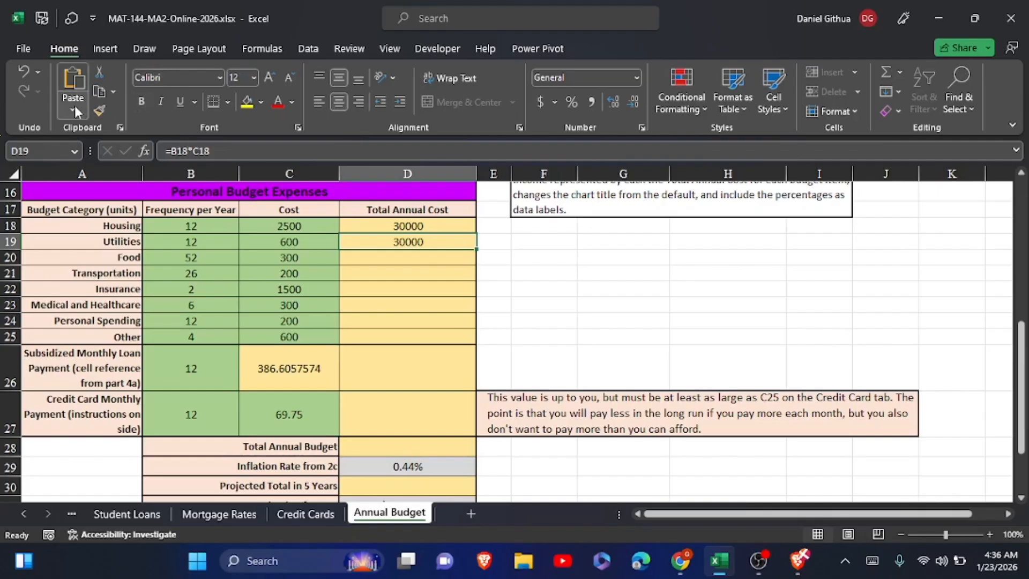
click(28, 74)
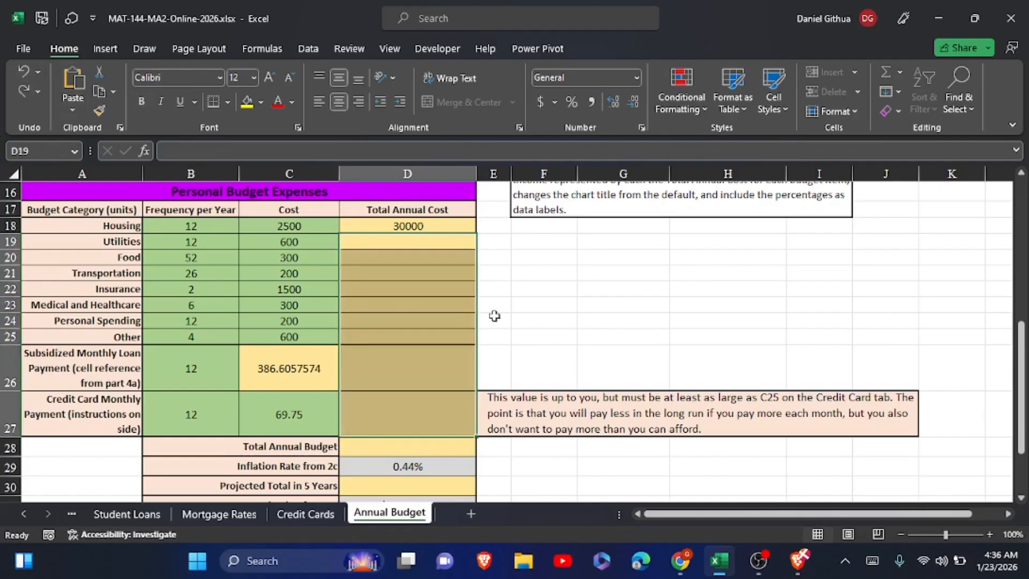
Try to fill the D18 formula down through D27 without formatting, and undo the fill.
click(535, 305)
click(422, 227)
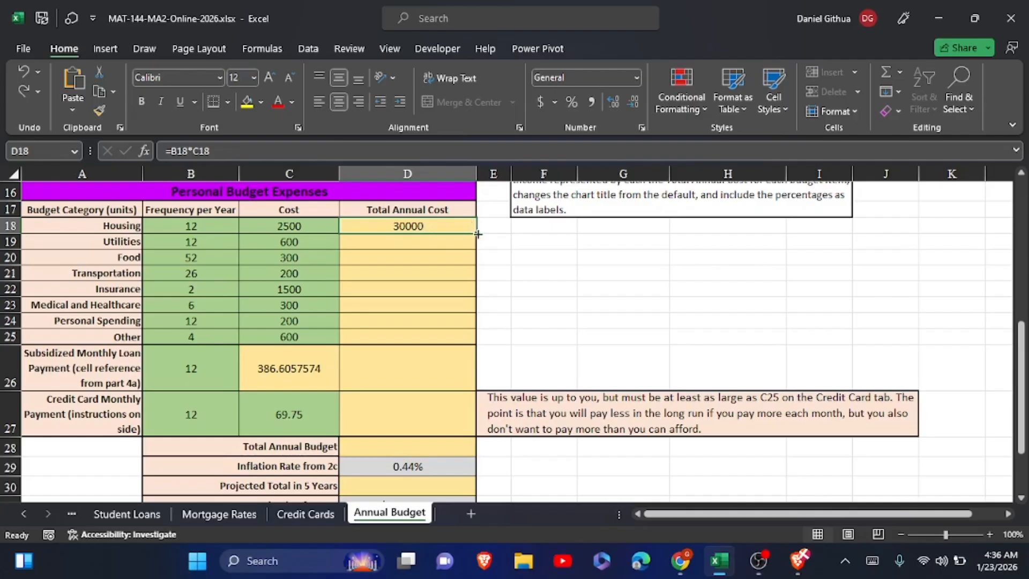
drag(477, 233, 476, 433)
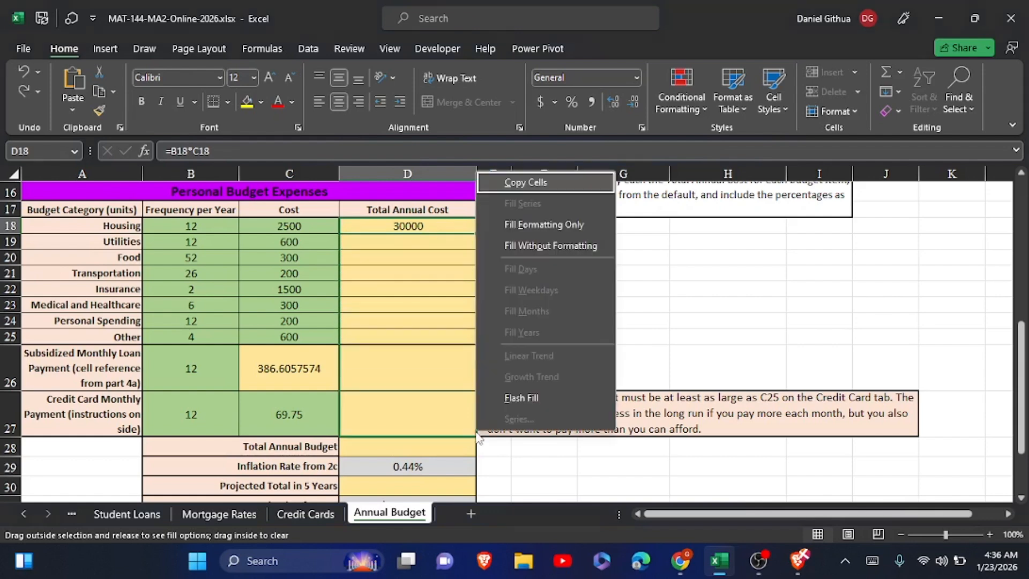
click(528, 246)
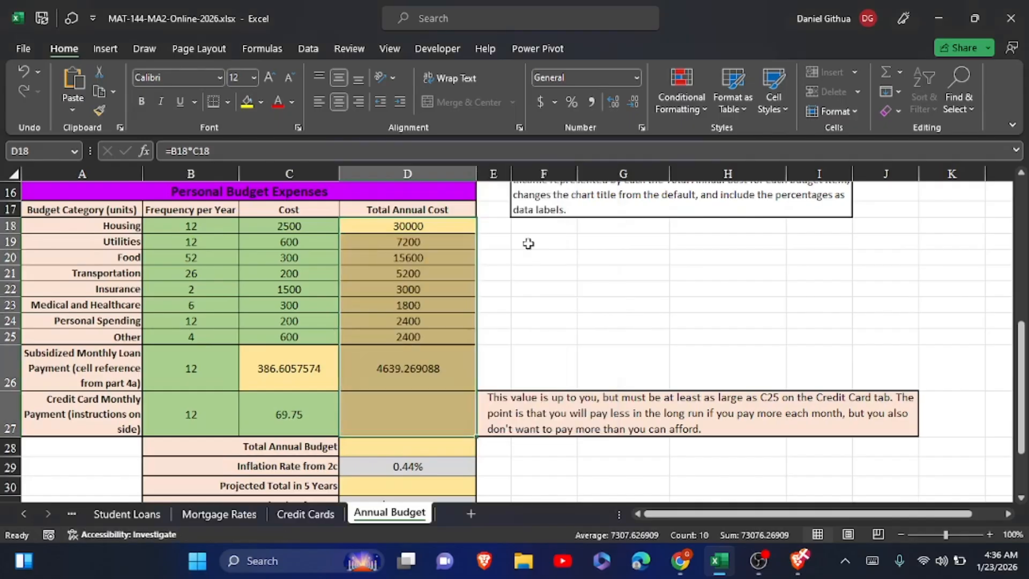
click(444, 372)
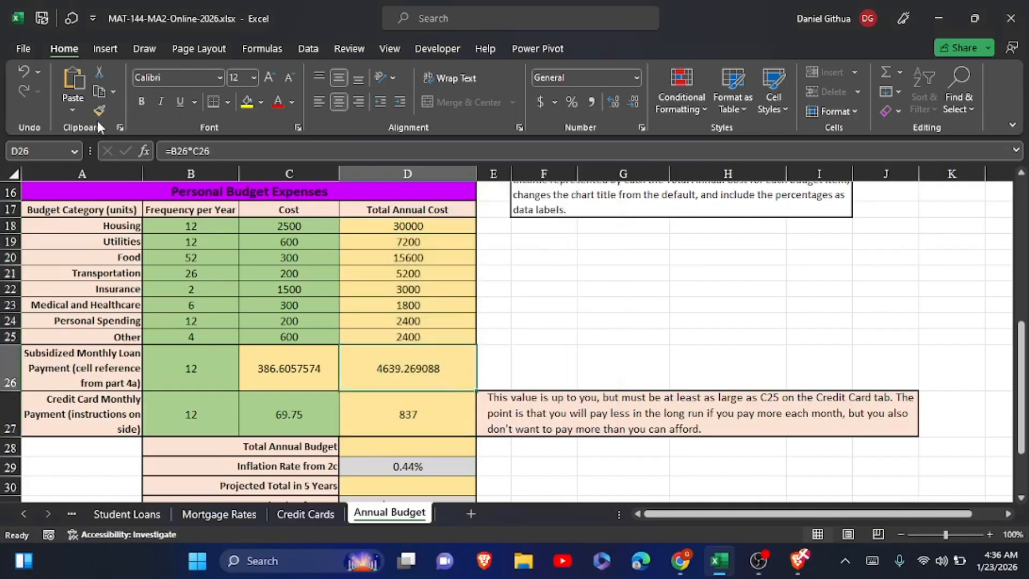
click(21, 69)
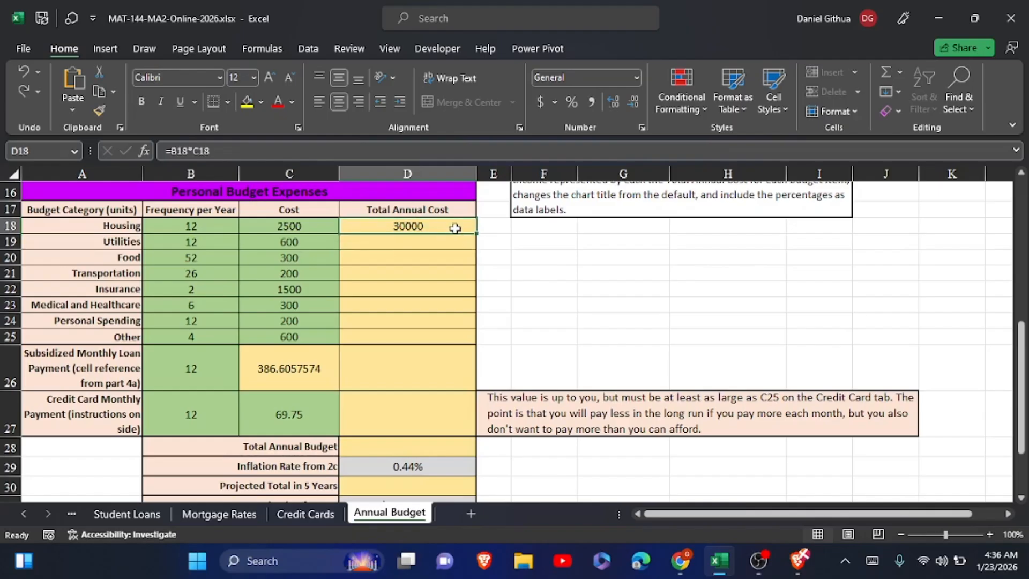
Fill the Total Annual Cost formula from D18 down through D27 without formatting.
mouse_move(455, 227)
mouse_down()
mouse_move(479, 231)
mouse_move(458, 227)
mouse_up()
drag(478, 235, 479, 233)
drag(476, 234, 476, 235)
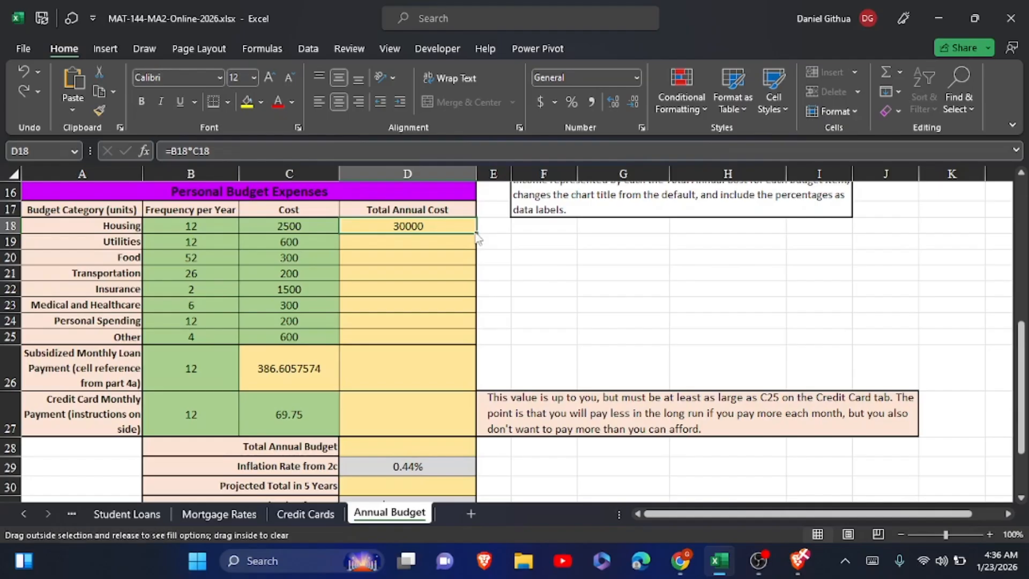
drag(477, 236, 466, 428)
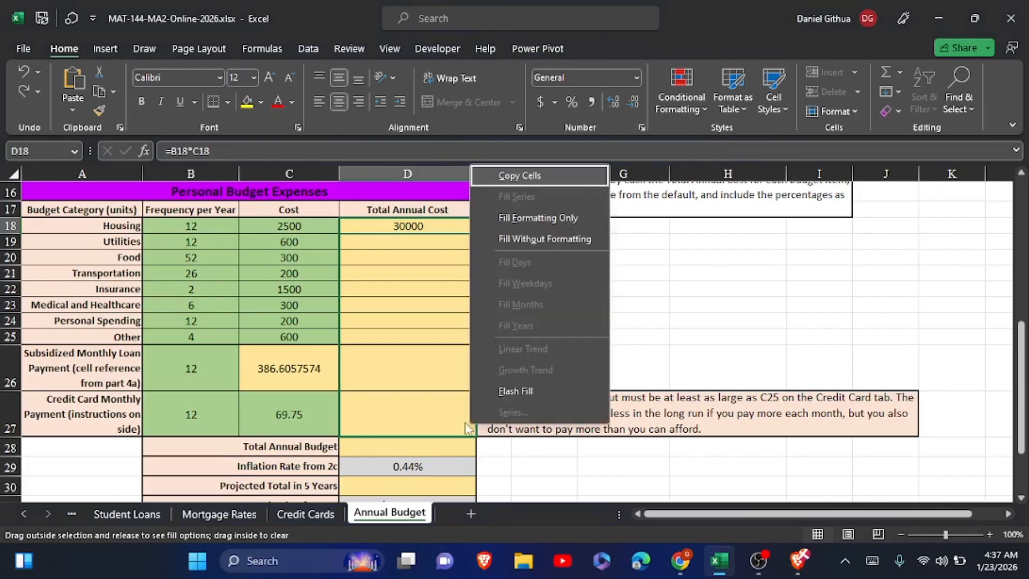
click(539, 239)
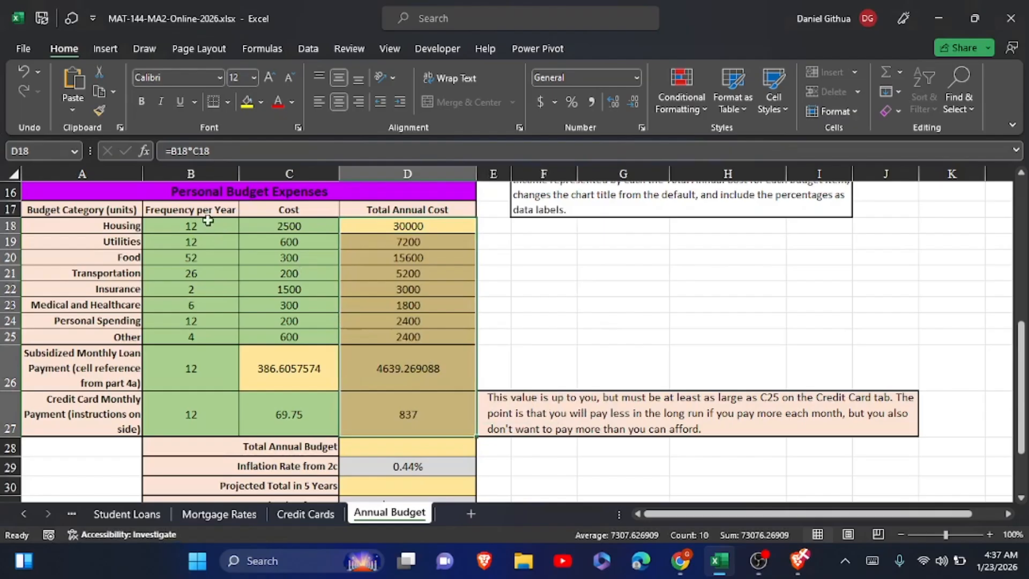
Format the Cost and Total Annual Cost values in C18:D27 as Currency.
drag(278, 227, 393, 401)
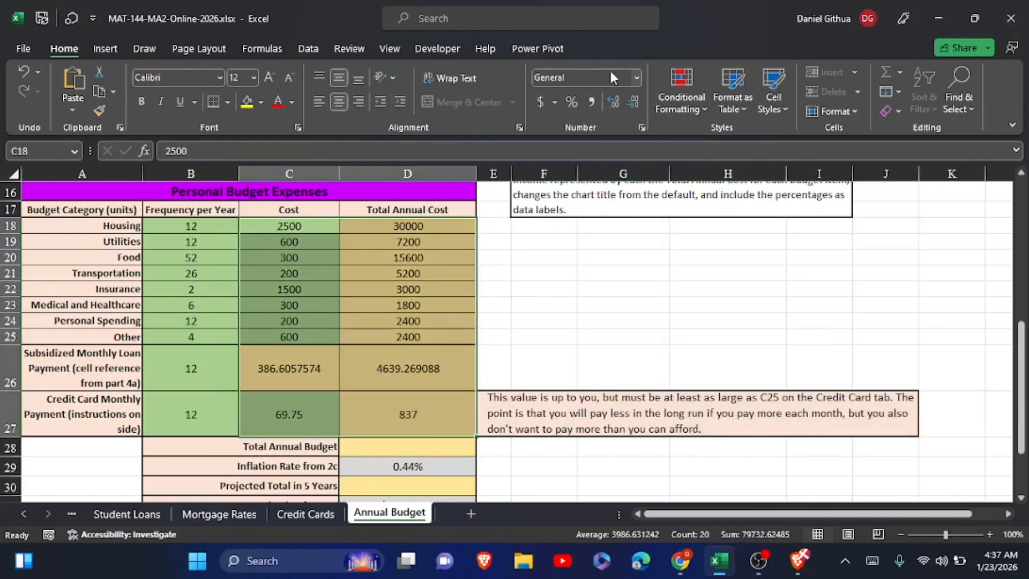
click(635, 76)
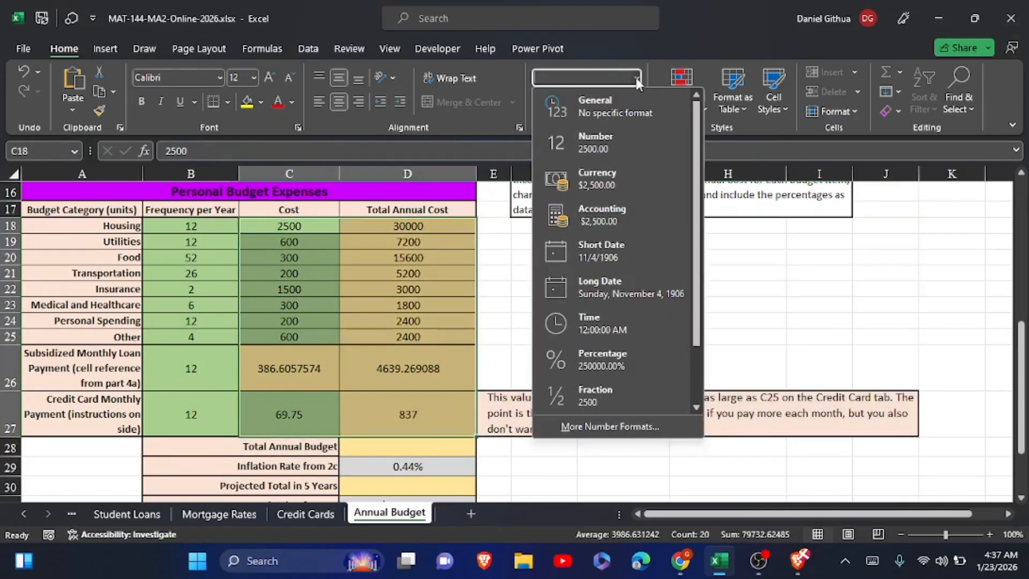
click(632, 172)
Calculate the Total Annual Budget in D28 with the formula =SUM(D18:D27).
click(414, 450)
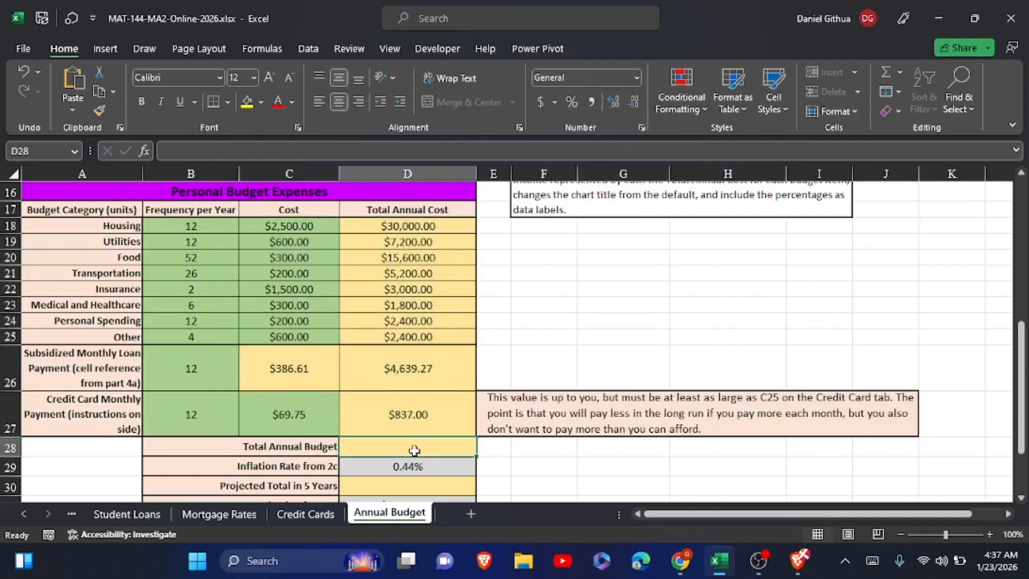
click(872, 561)
text(=s)
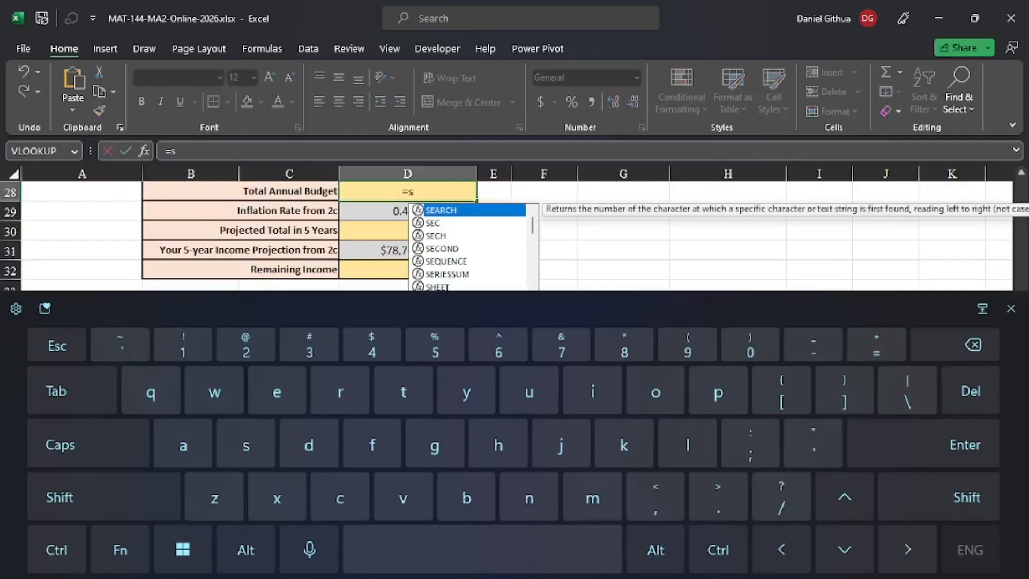
text(um()
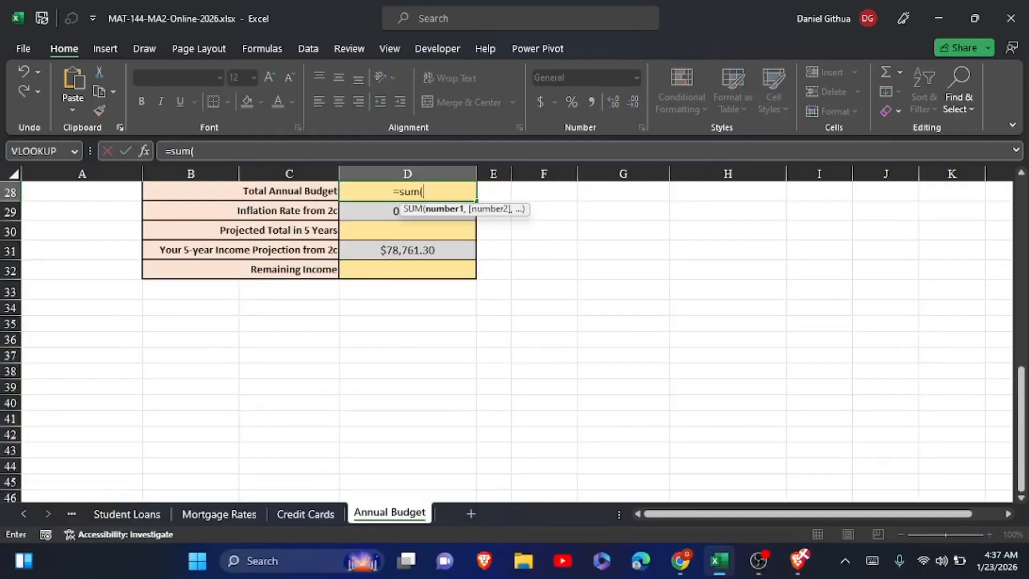
scroll(514, 343, up, 5)
scroll(375, 321, up, 1)
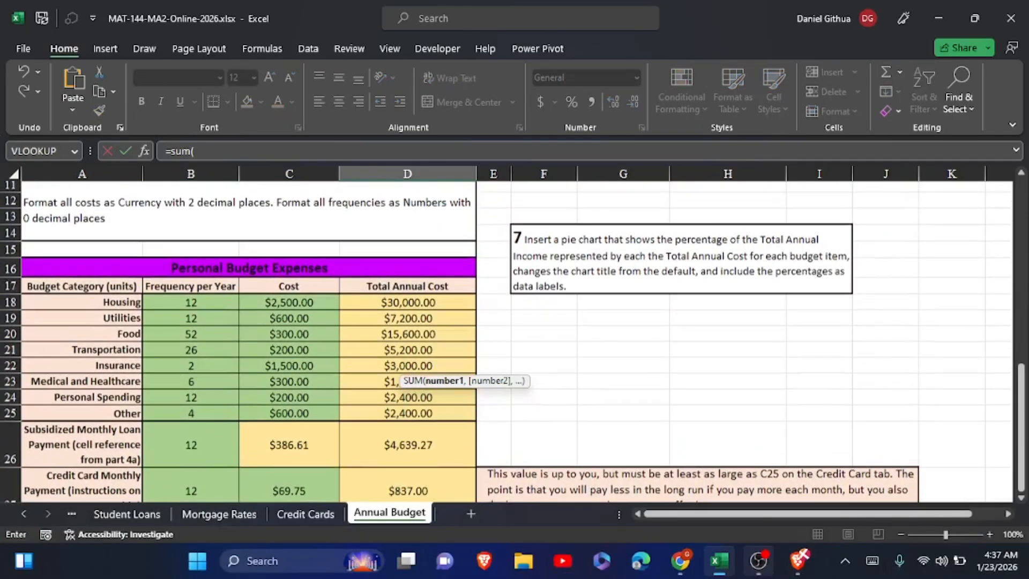
drag(375, 308, 395, 489)
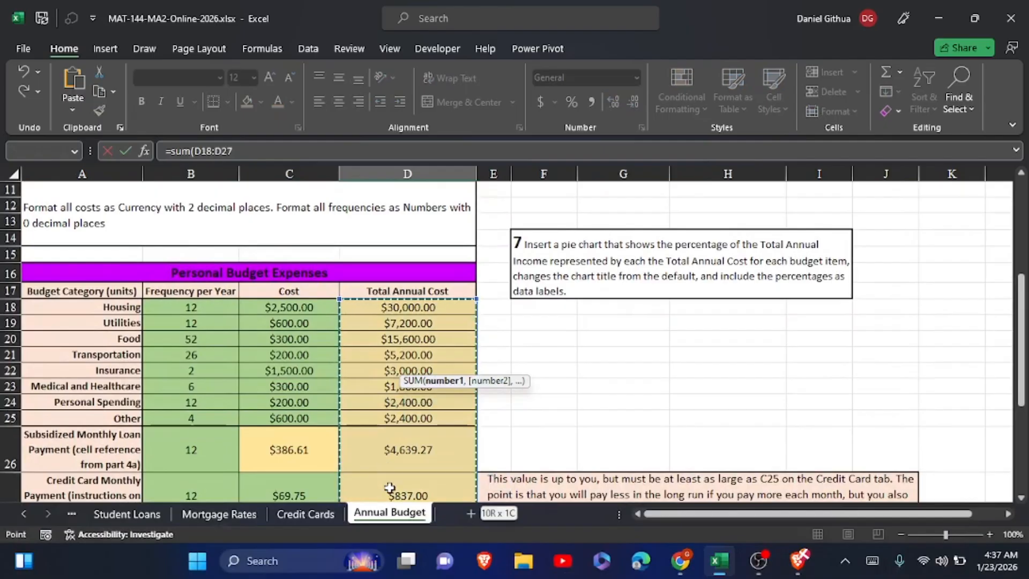
scroll(389, 492, down, 2)
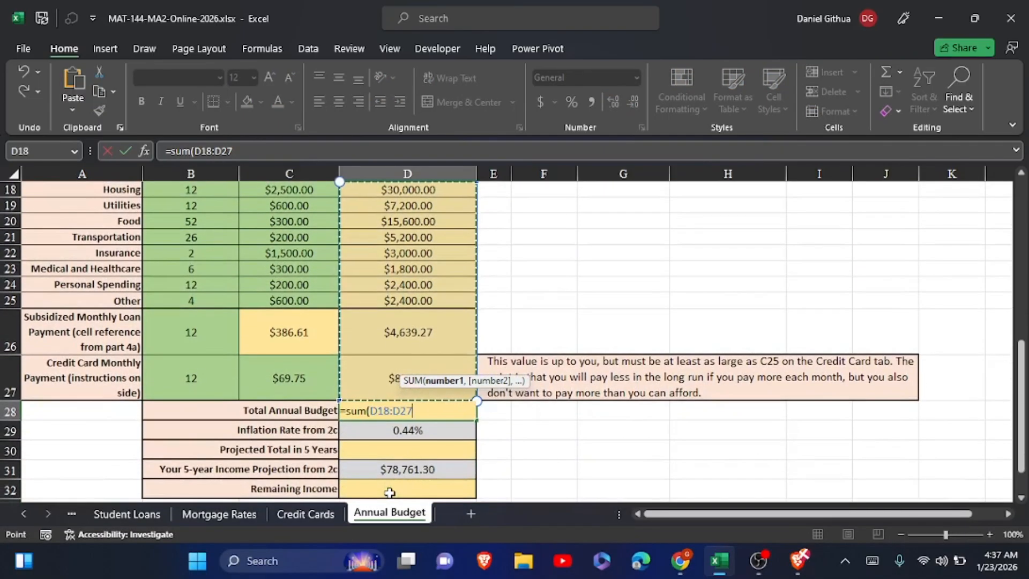
click(127, 150)
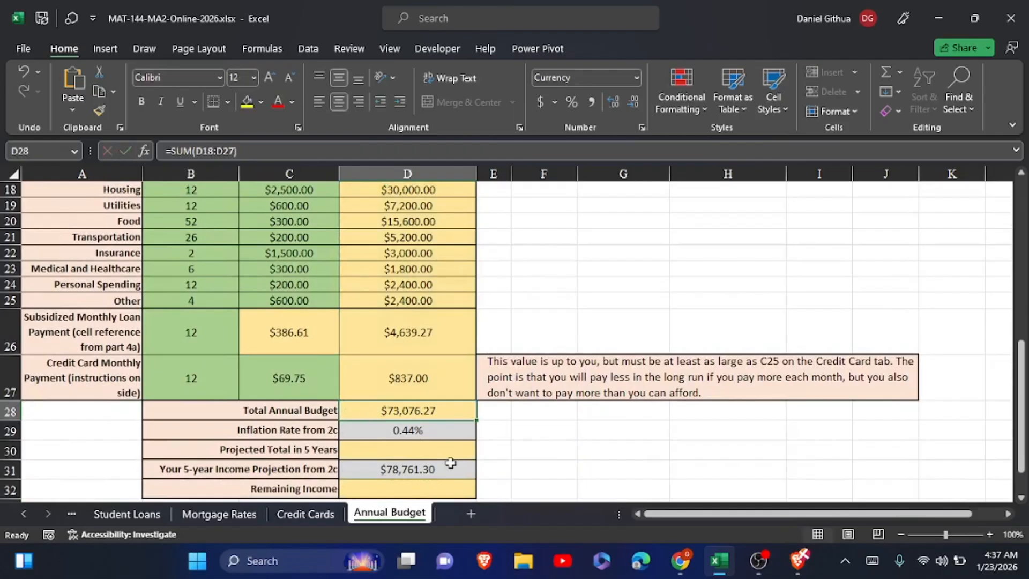
Calculate the Projected Total in 5 Years in D30 with the formula =D28*(1+D29).
click(428, 450)
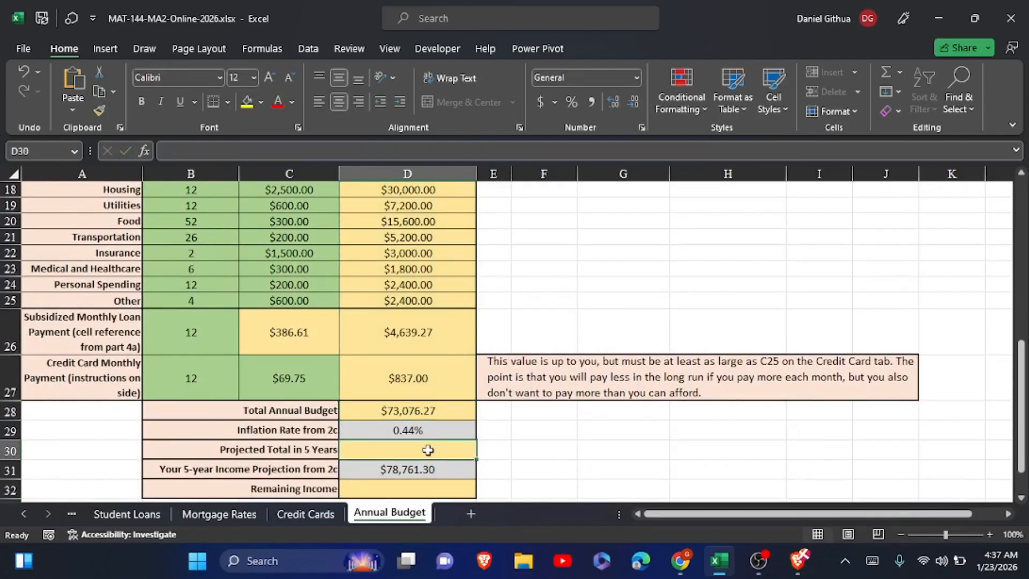
click(427, 450)
text(=)
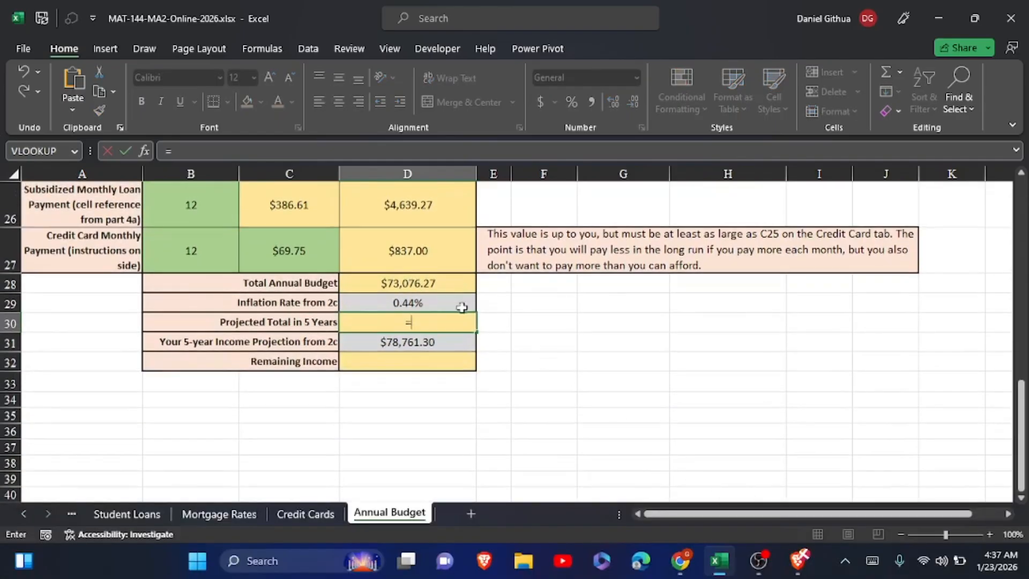
click(425, 283)
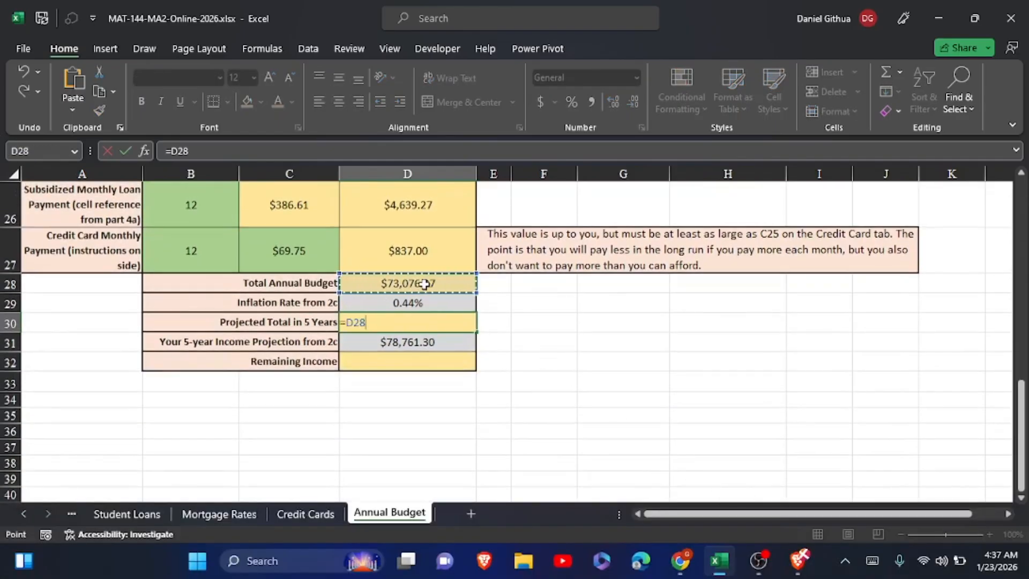
text(*)
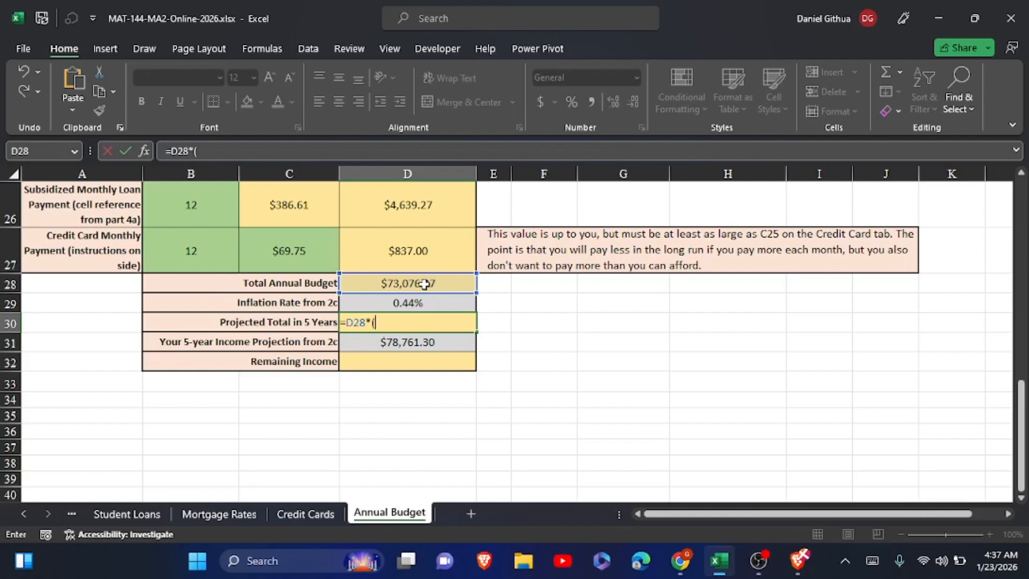
text((1)
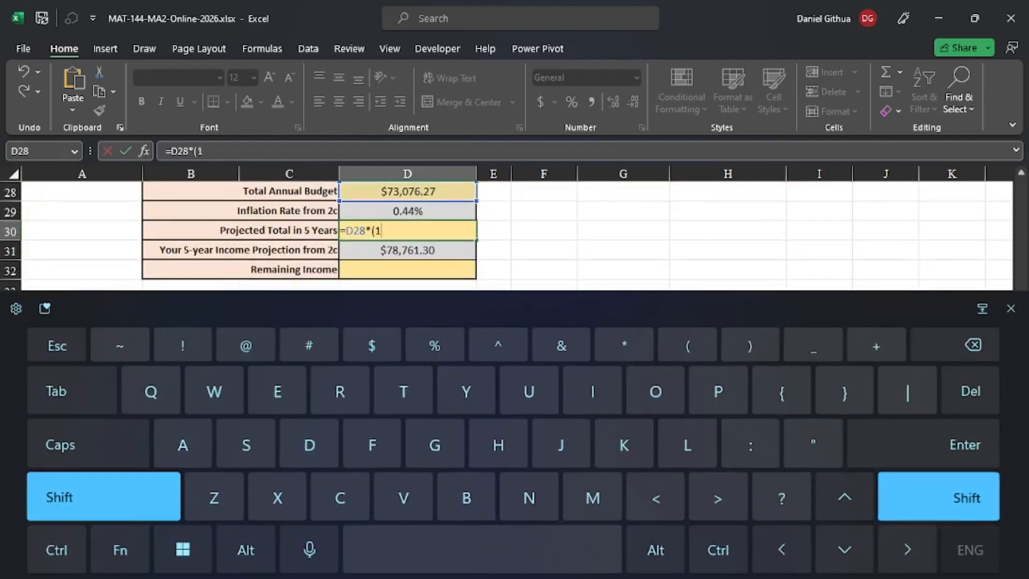
text(+)
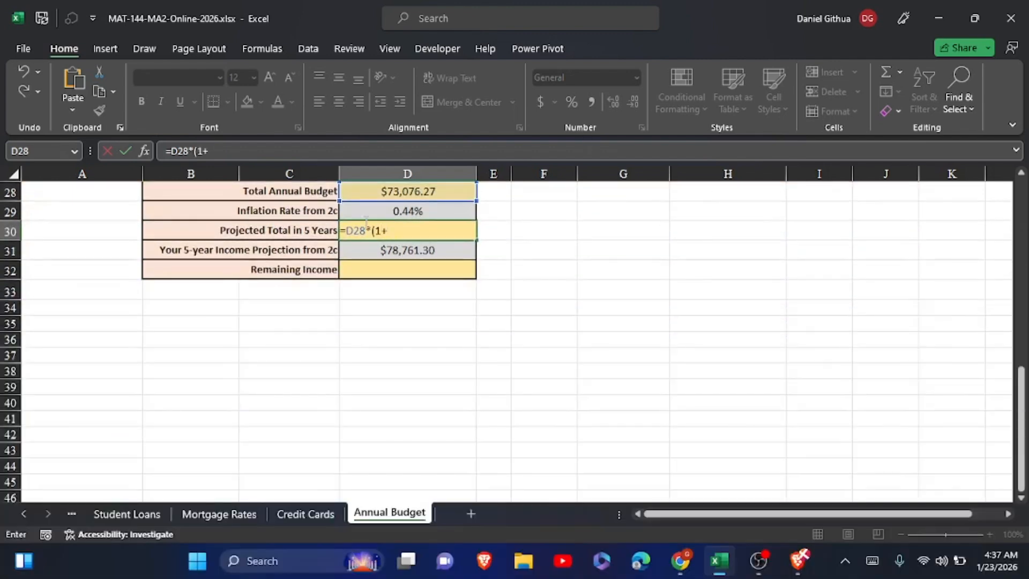
click(379, 211)
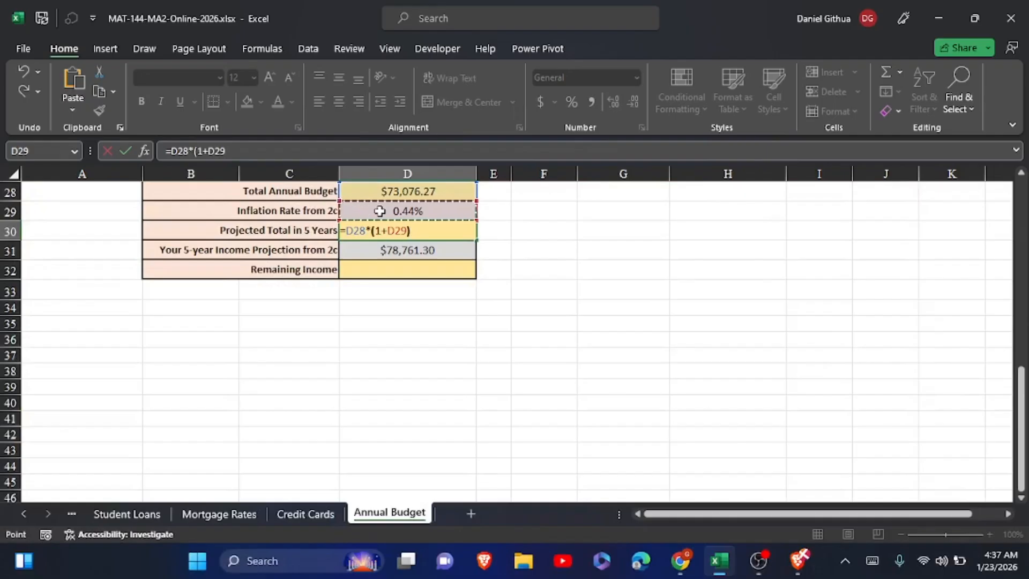
text())
click(127, 147)
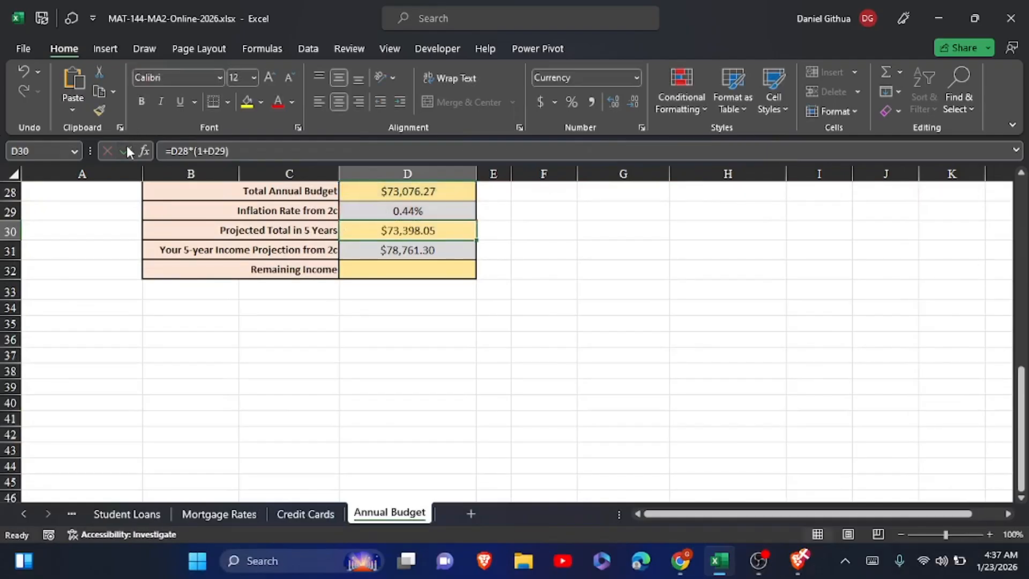
Calculate the Remaining Income in D32 with the formula =D31-D30.
click(370, 272)
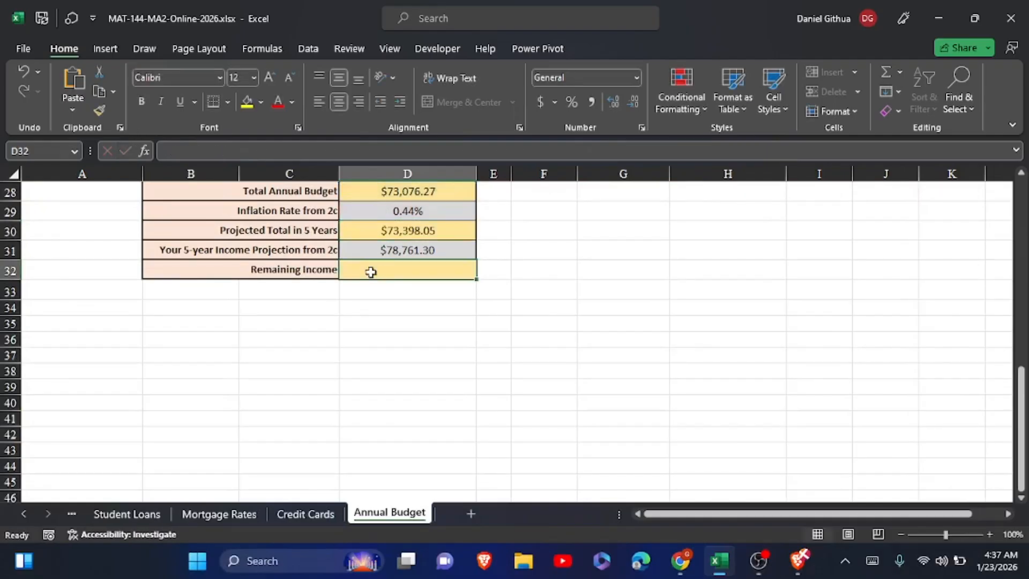
click(872, 560)
text(=)
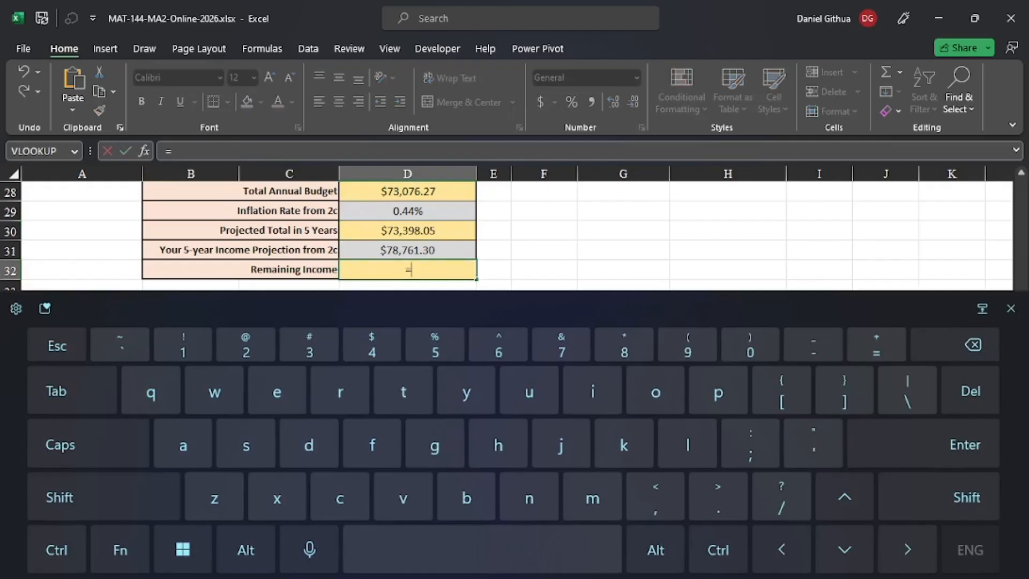
scroll(409, 363, up, 1)
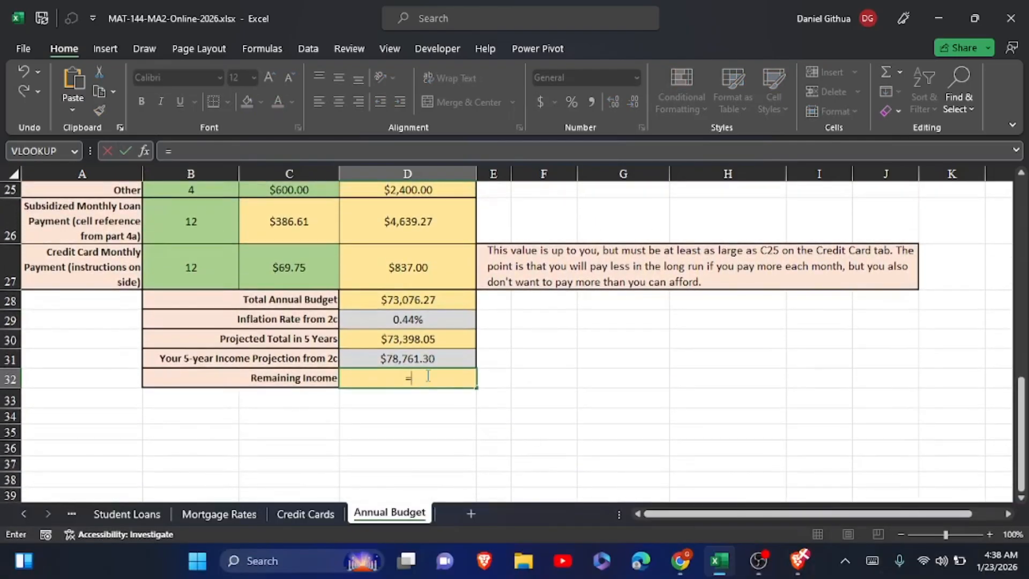
click(410, 361)
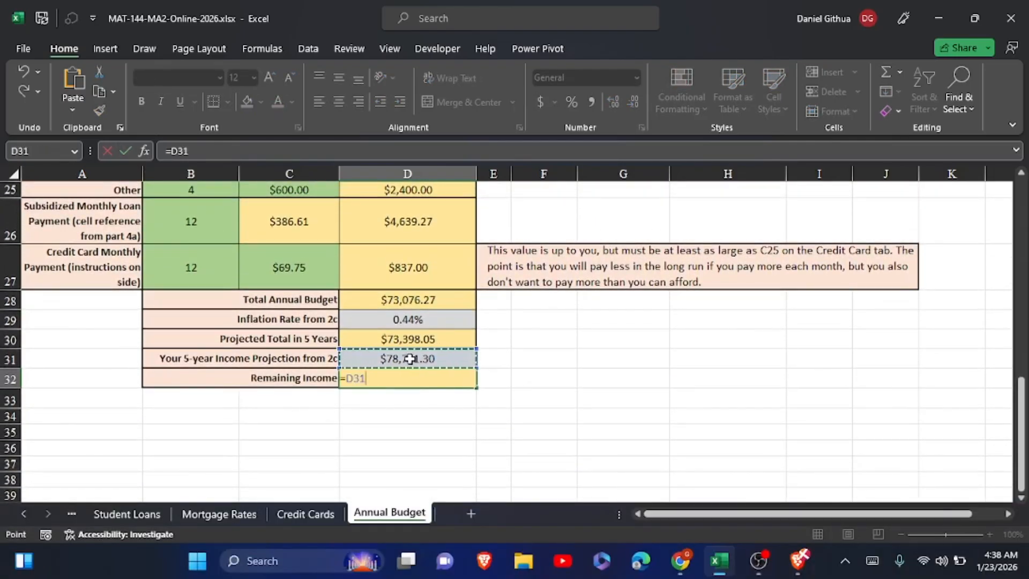
text(-)
click(423, 339)
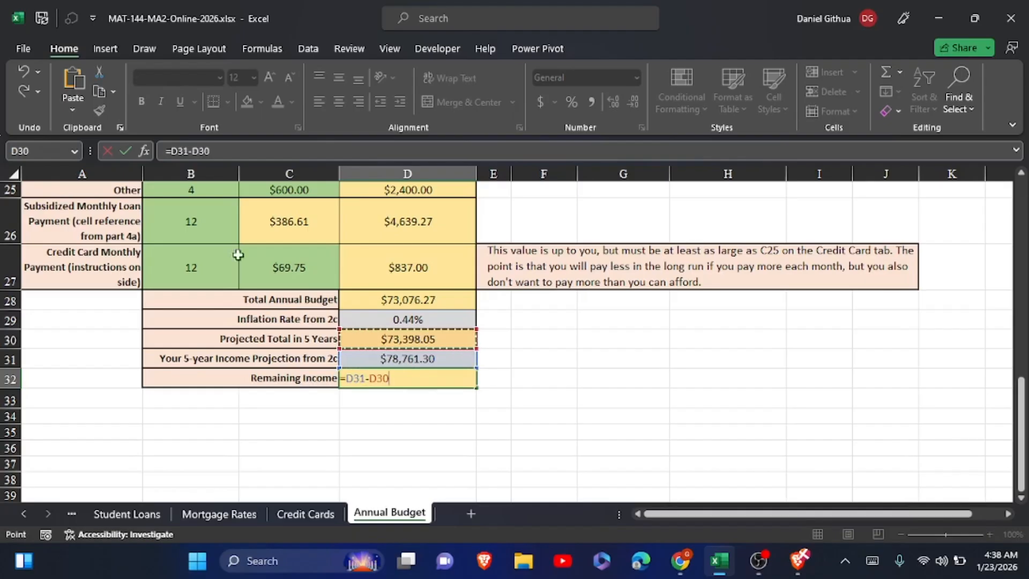
click(124, 154)
click(527, 383)
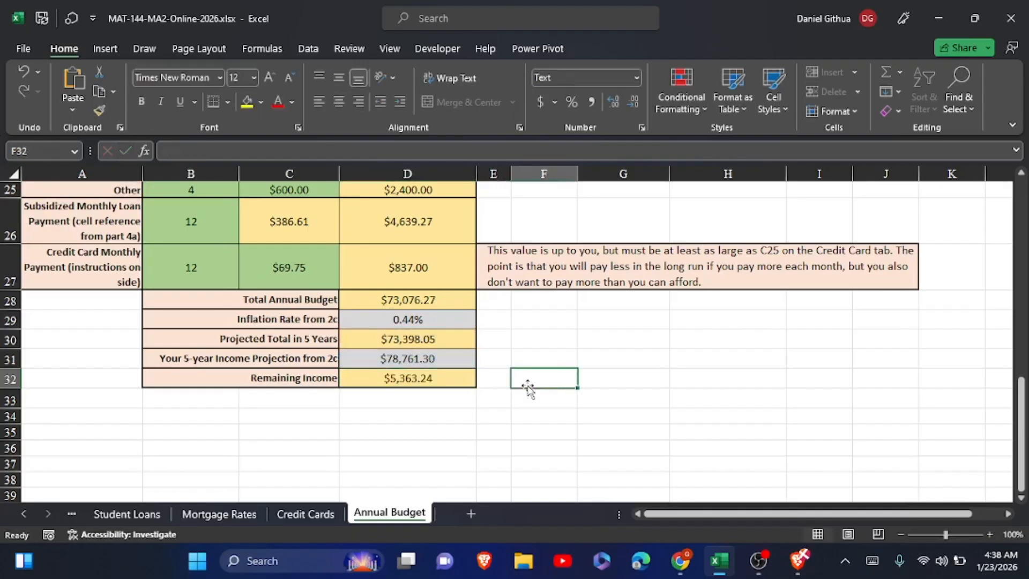
Review the formulas behind Remaining Income in D32, Projected Total in 5 Years in D30 and Total Annual Budget in D28.
scroll(527, 389, up, 7)
scroll(528, 389, down, 7)
click(421, 380)
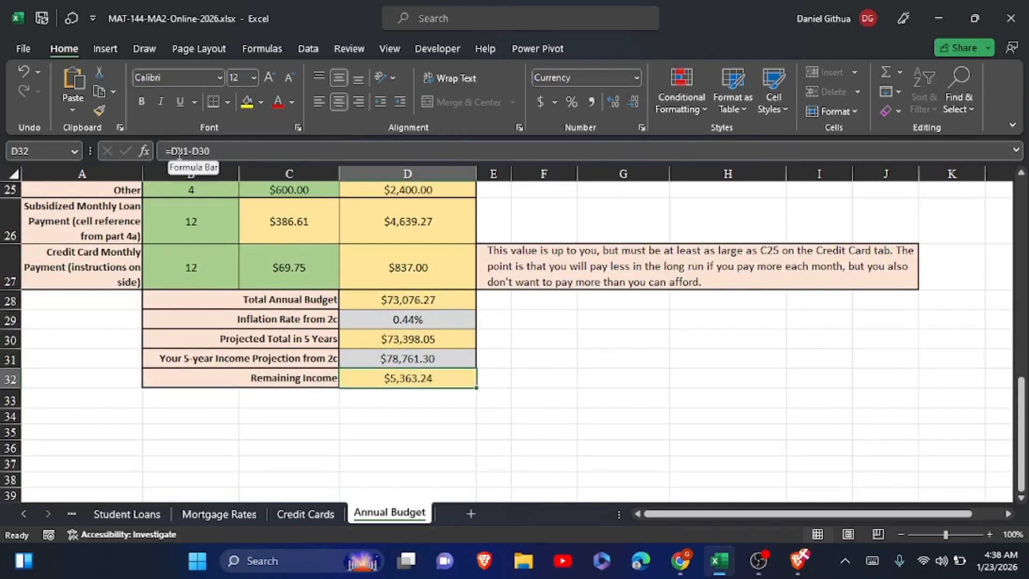
click(374, 341)
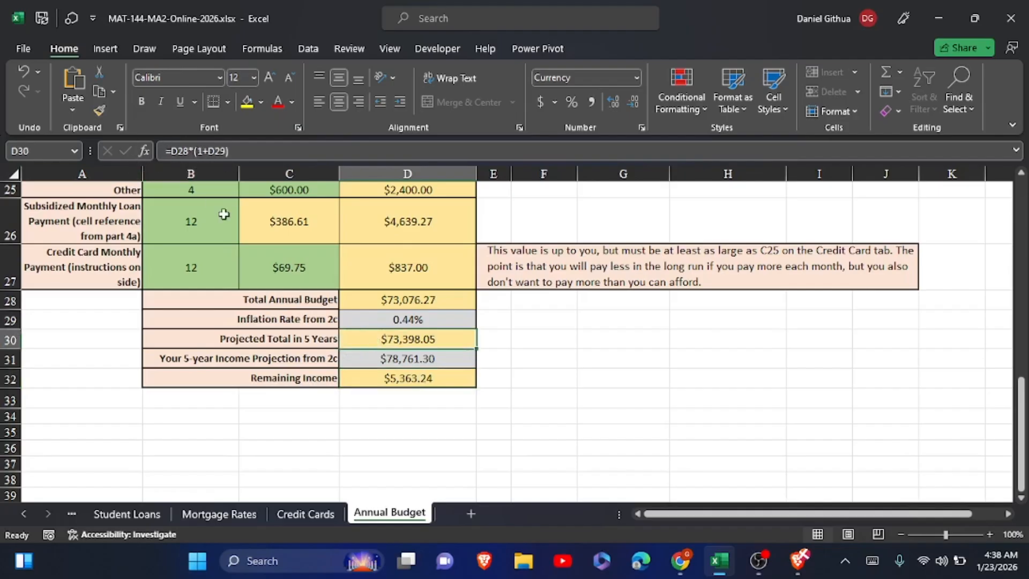
click(384, 299)
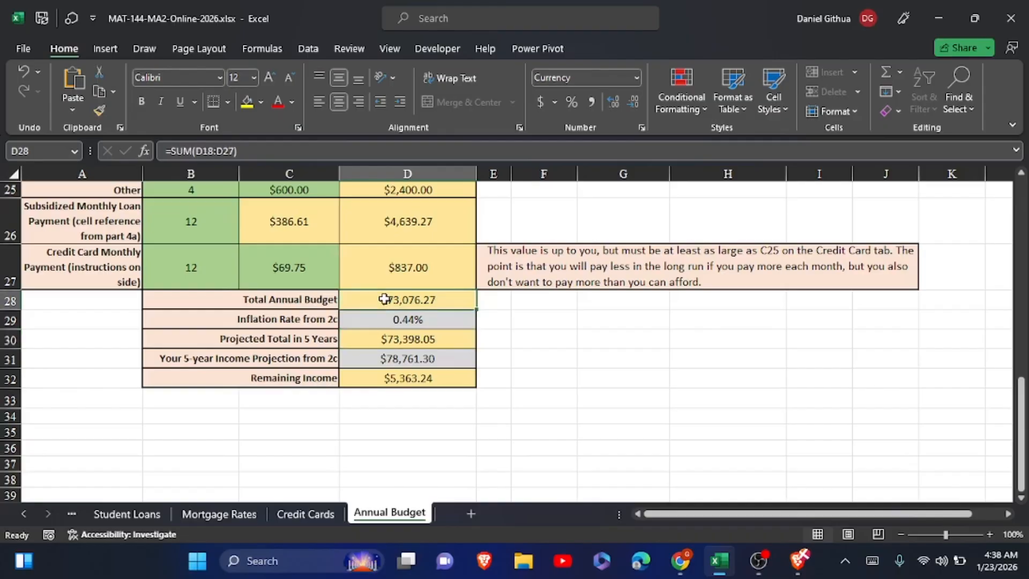
scroll(384, 299, up, 2)
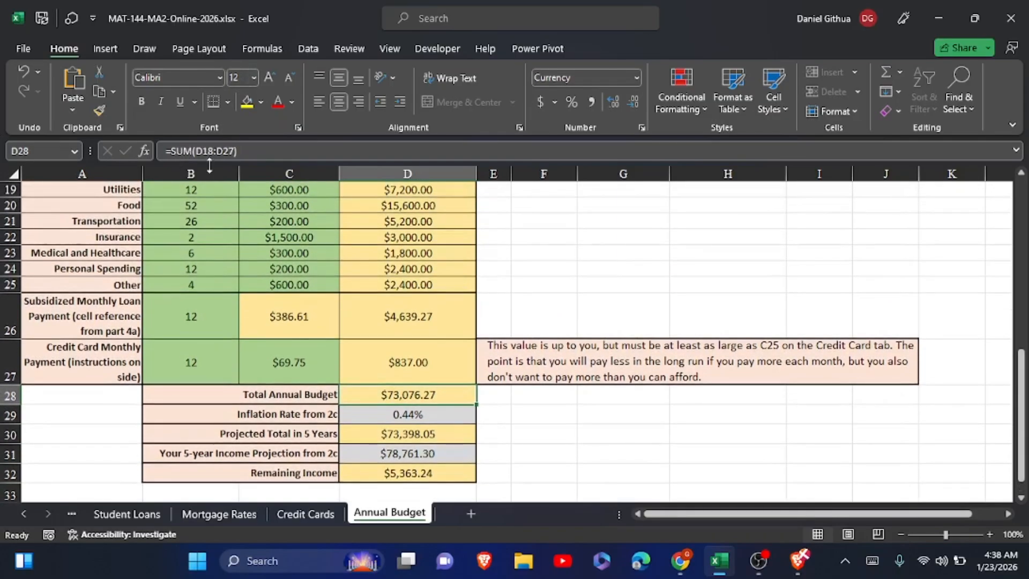
Review the Total Annual Cost formulas in D27 and D18 and the pie chart instructions beside the table.
click(416, 369)
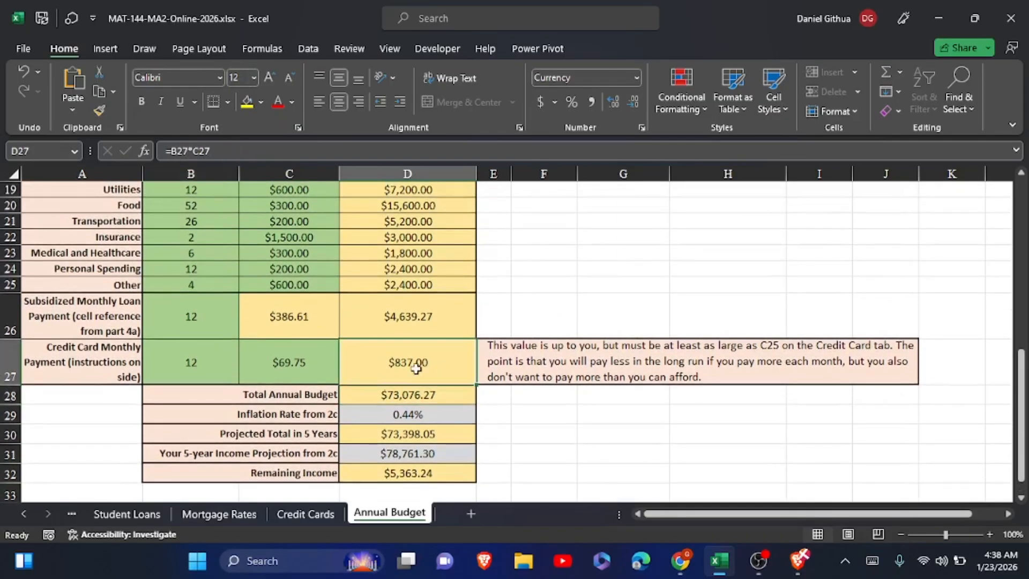
scroll(416, 369, up, 3)
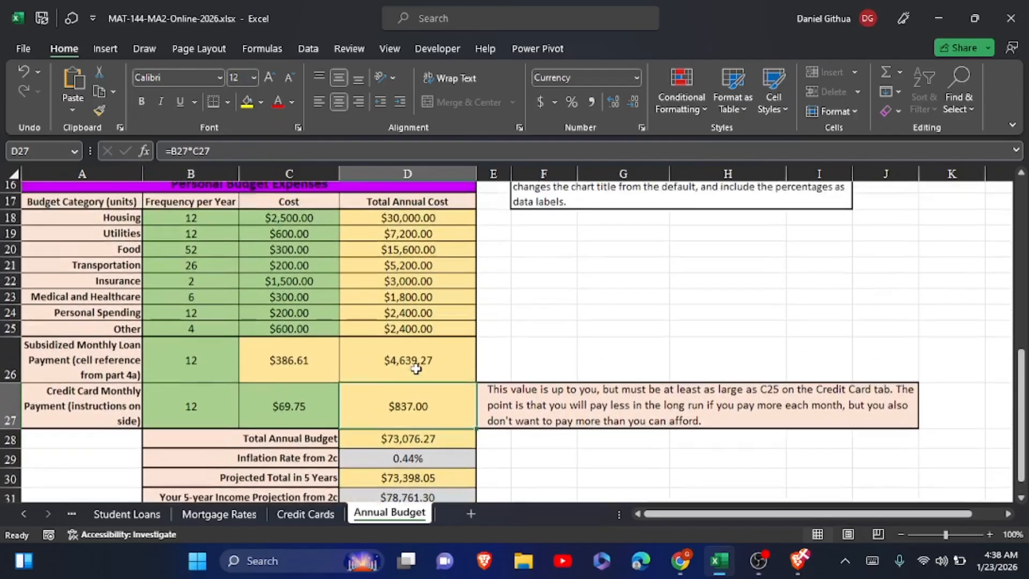
click(421, 296)
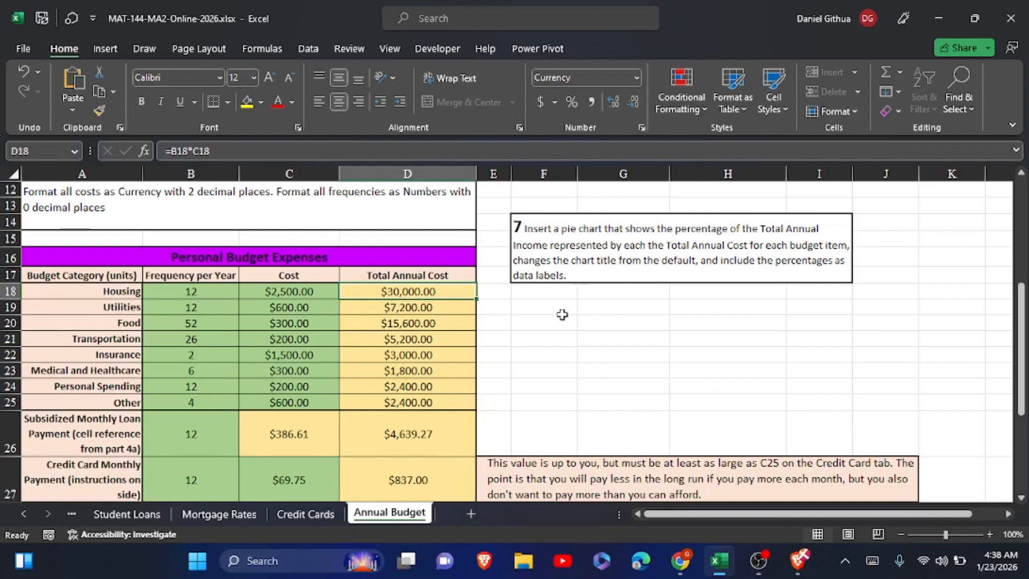
click(89, 292)
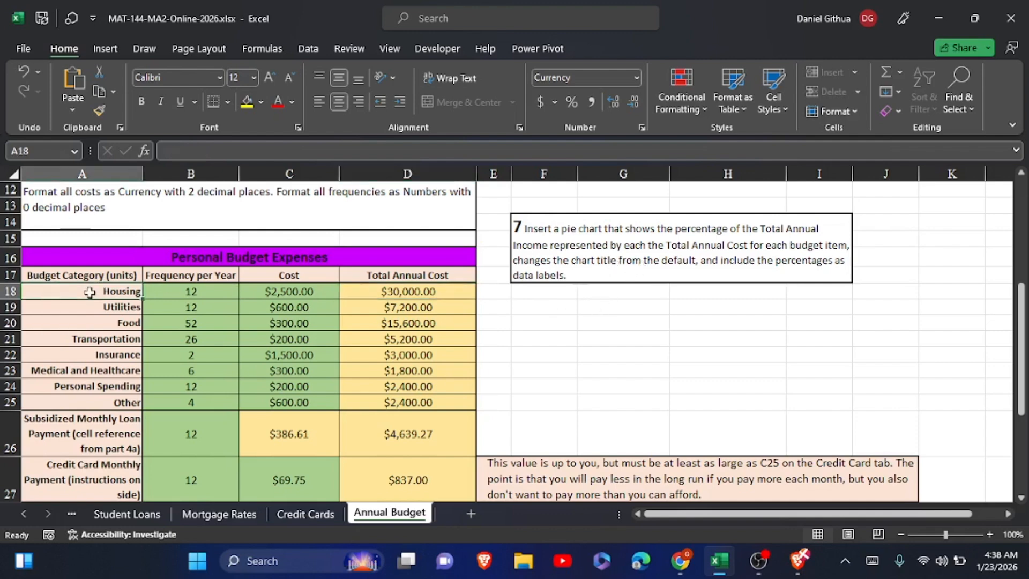
drag(89, 292, 103, 420)
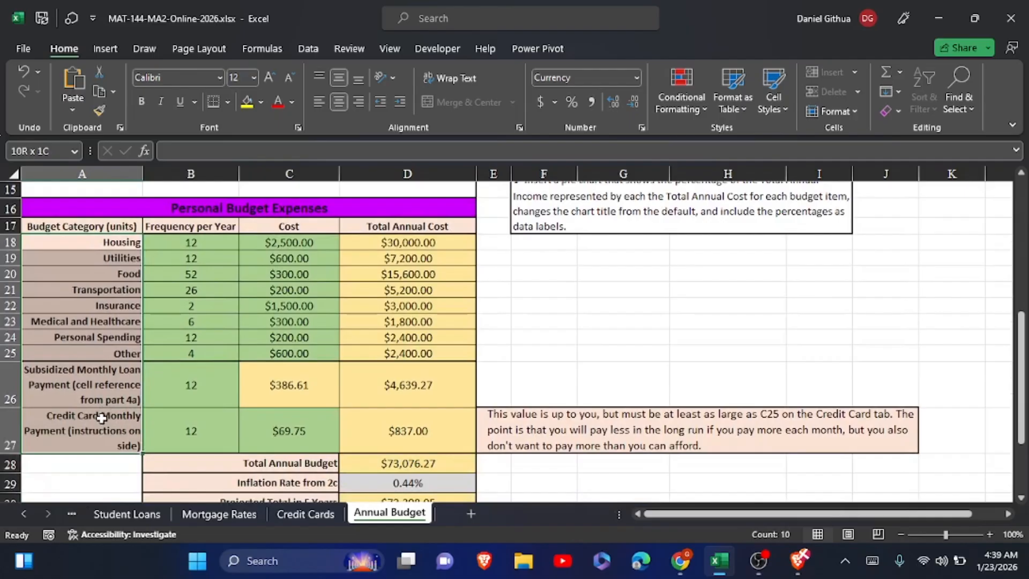
mouse_move(102, 418)
mouse_down()
mouse_move(113, 367)
mouse_move(108, 419)
mouse_up()
drag(107, 418, 107, 418)
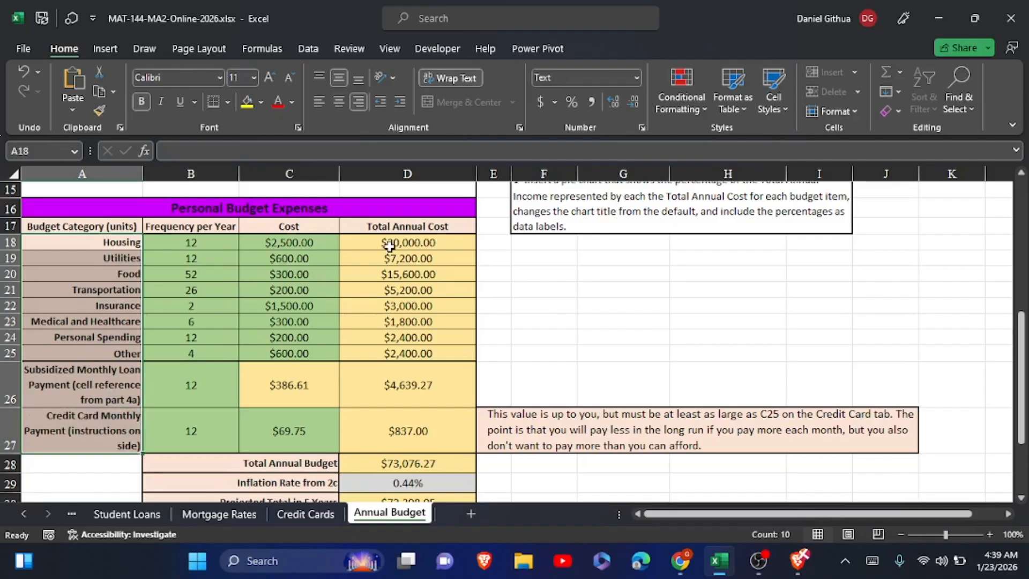
drag(387, 248, 390, 431)
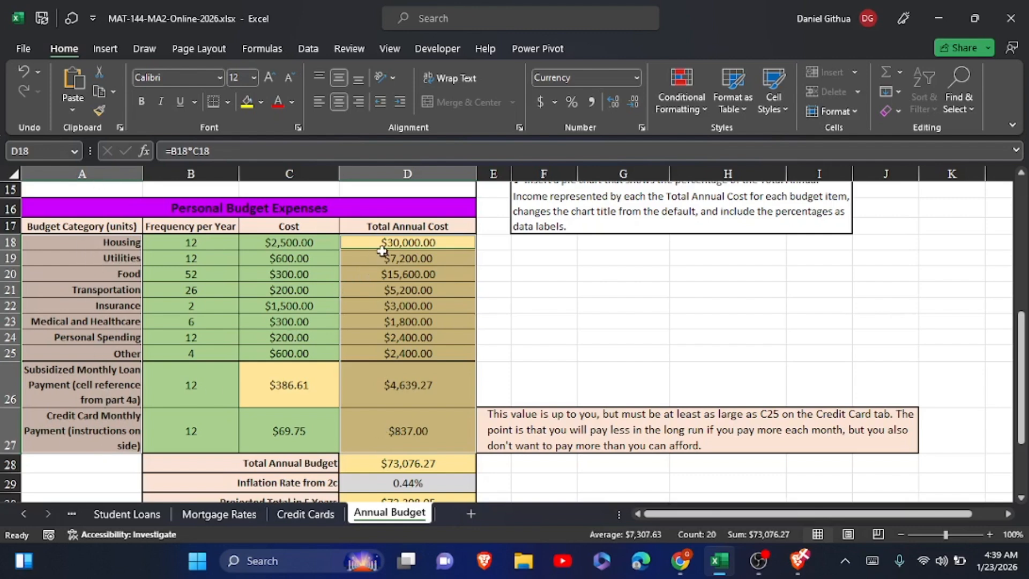
click(613, 314)
Insert a 2-D pie chart from the categories in A18:A27 and annual costs in D18:D27, and shift it slightly right.
click(84, 243)
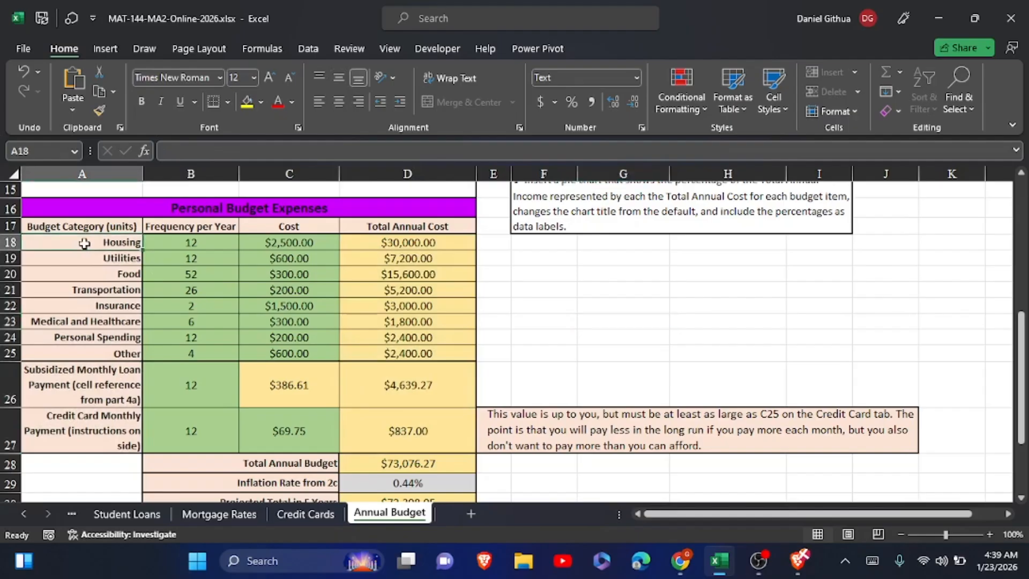
drag(84, 243, 93, 417)
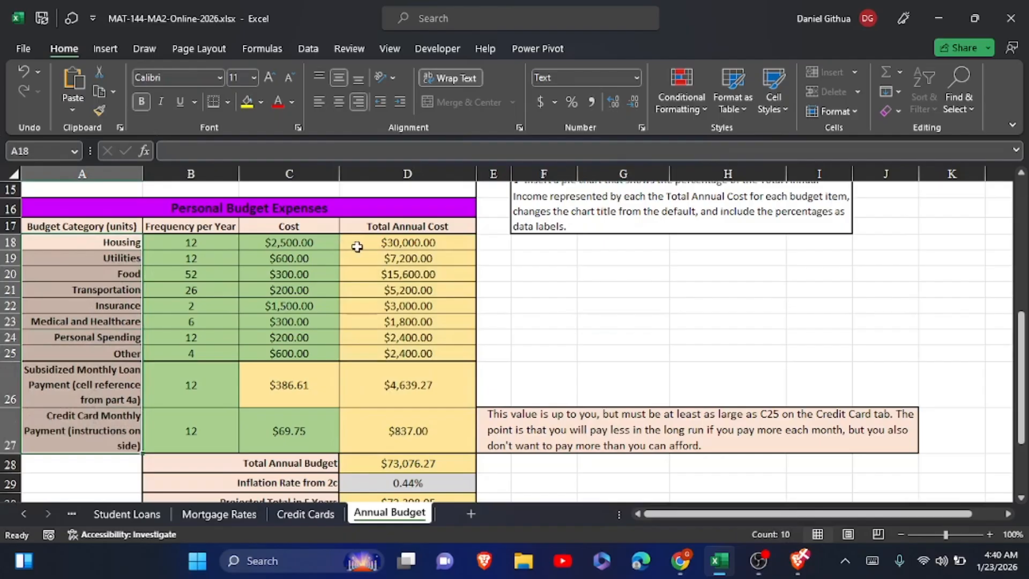
drag(357, 246, 357, 417)
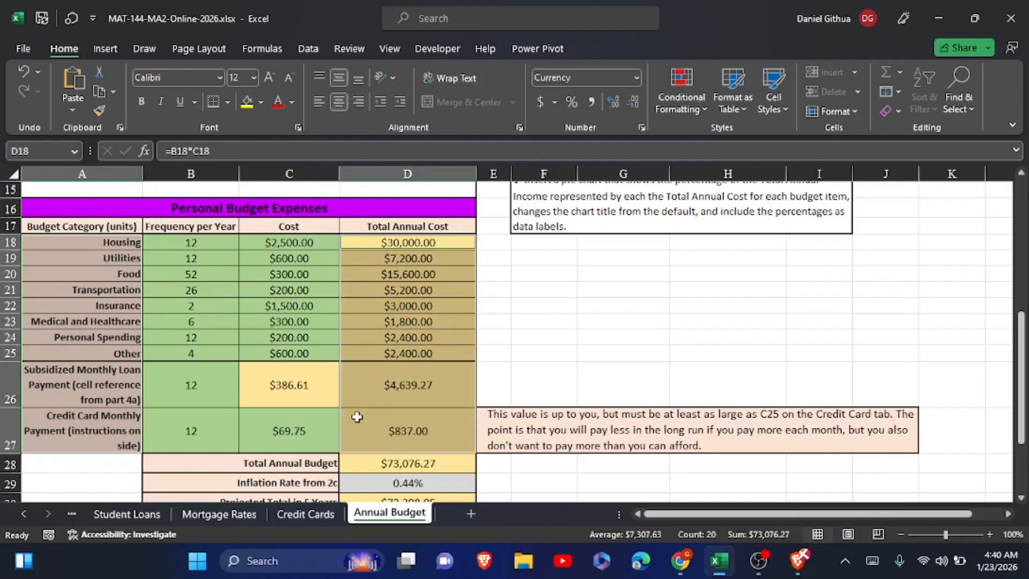
click(116, 53)
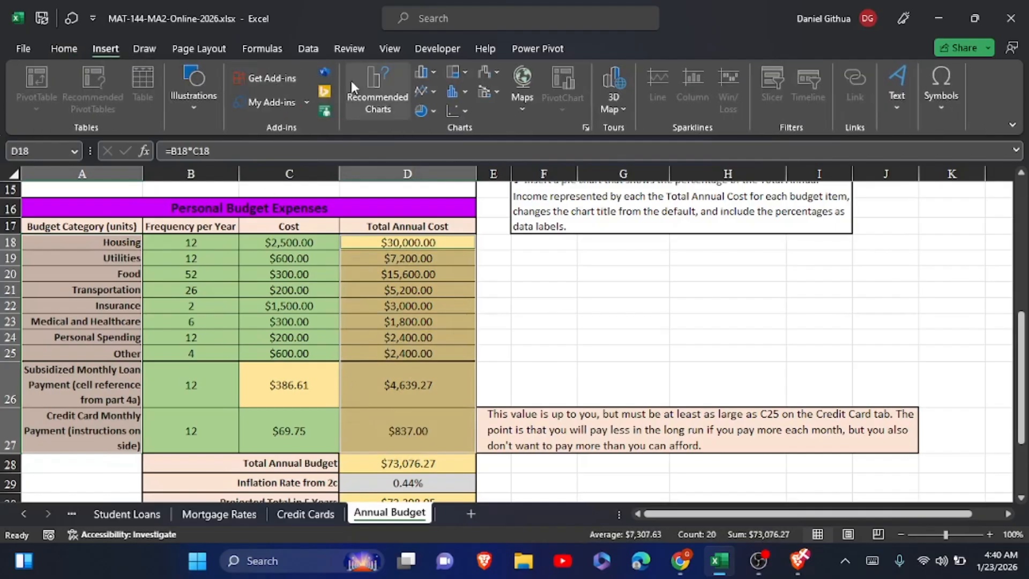
click(431, 116)
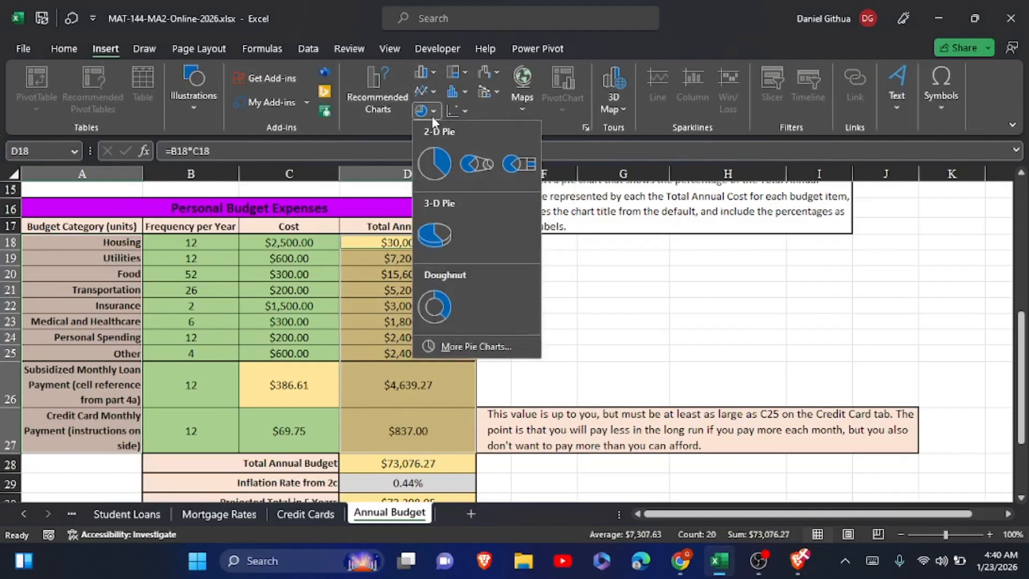
click(441, 163)
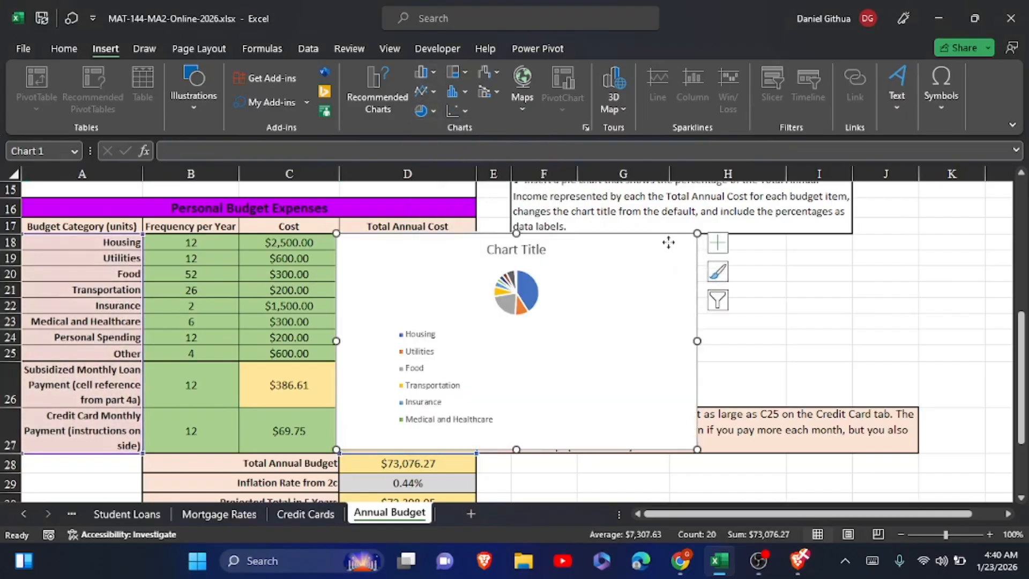
drag(663, 249, 689, 251)
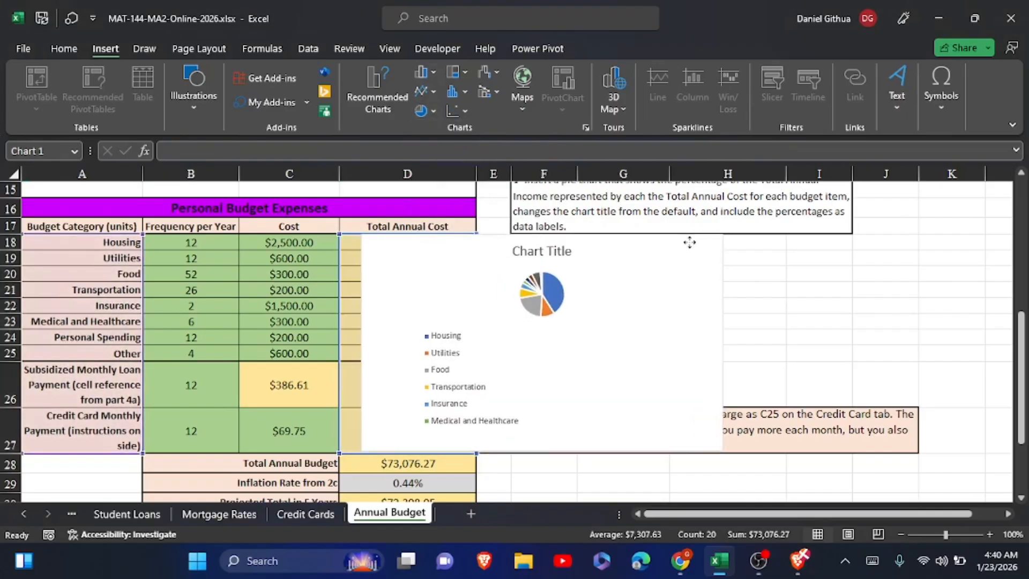
Change the pie chart's title to Personal Budget Expenses.
click(557, 249)
text(P)
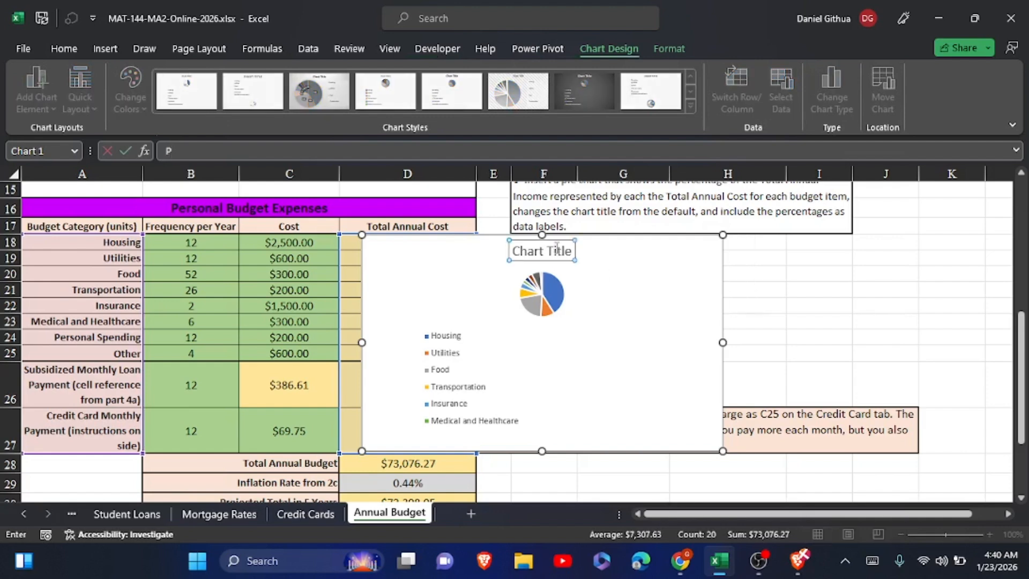
text(ersonal Budget Ex)
click(872, 560)
text(pe)
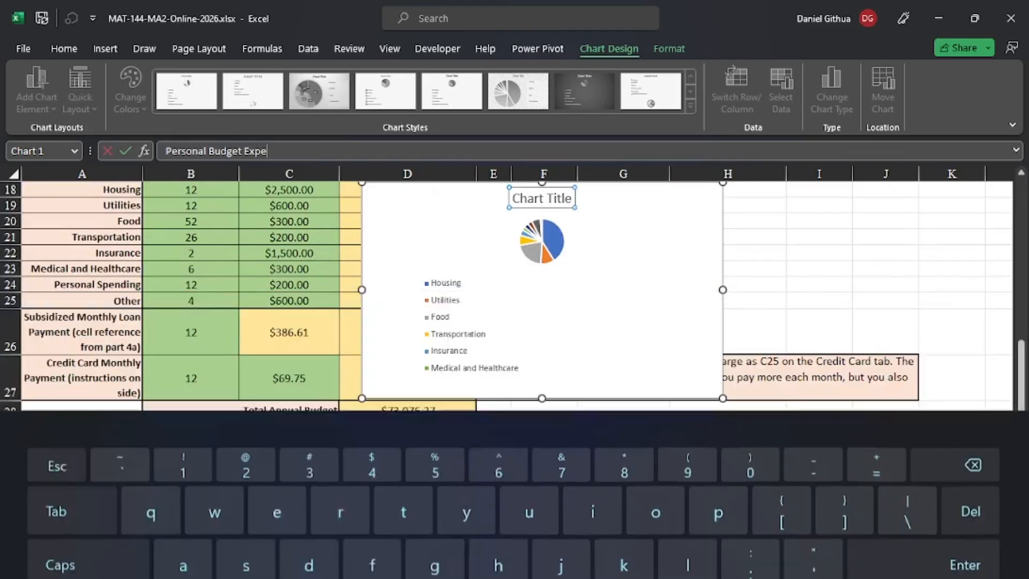
text(nses)
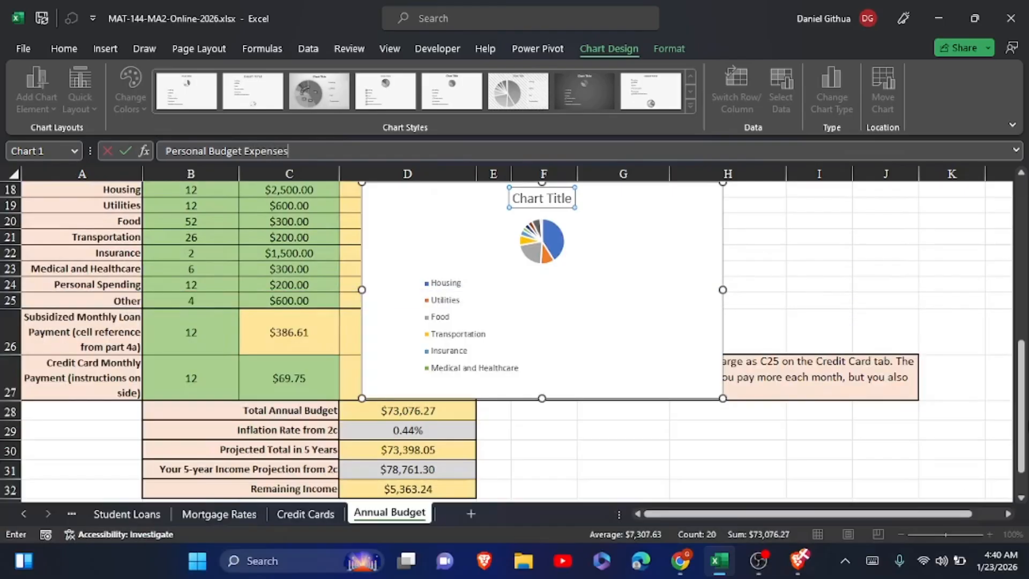
click(726, 238)
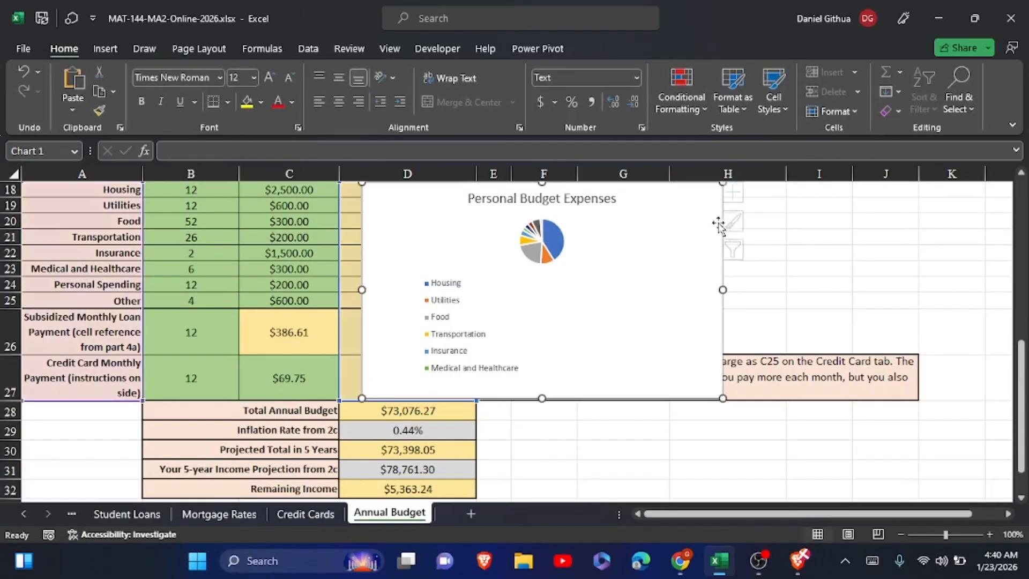
Add data labels to the pie chart that show the percentage along with the value.
click(742, 194)
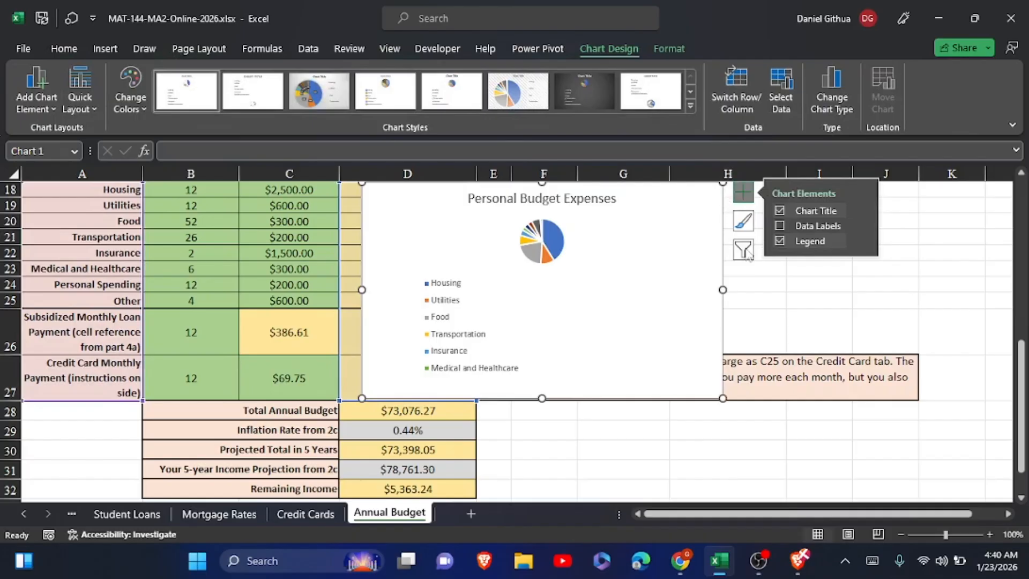
click(786, 232)
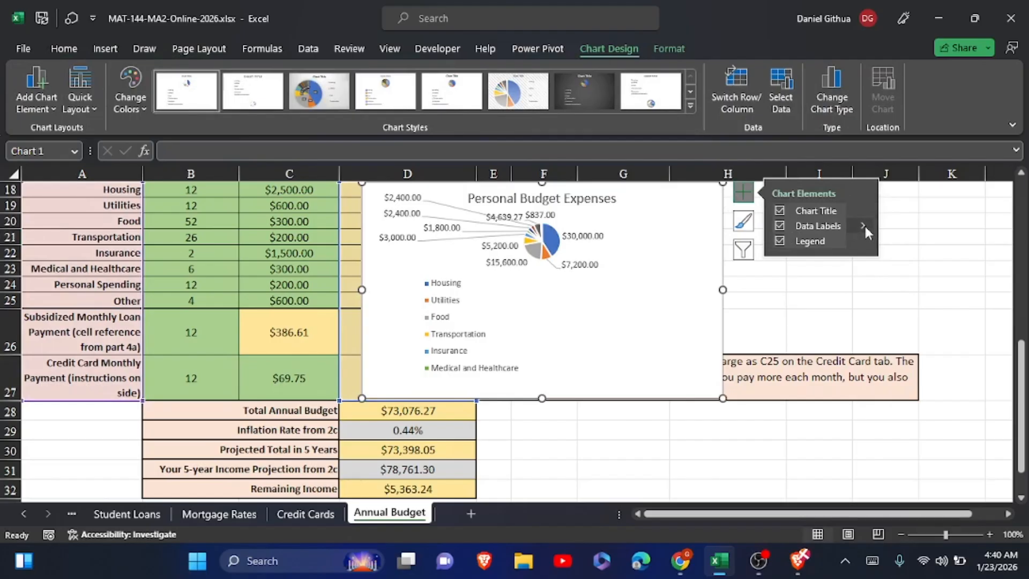
mouse_move(864, 223)
click(919, 321)
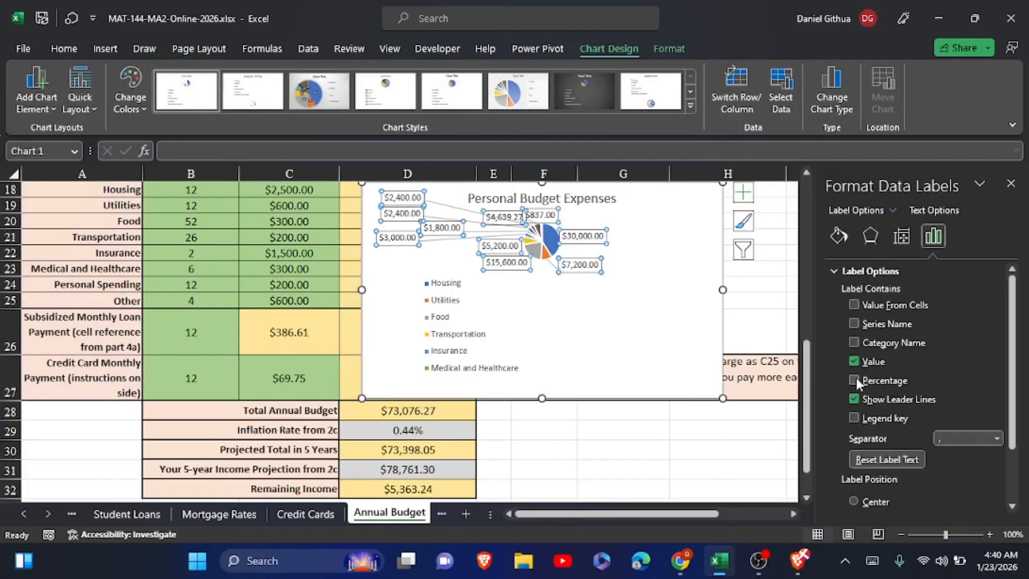
click(854, 379)
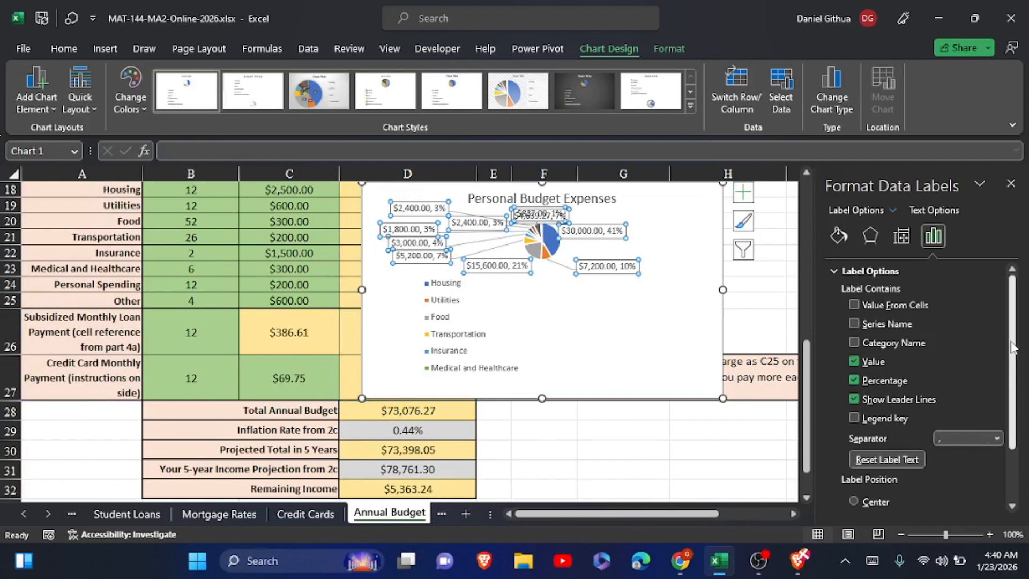
click(1015, 180)
Remove the pie chart's data labels and add them again with the default content.
scroll(1016, 193, up, 3)
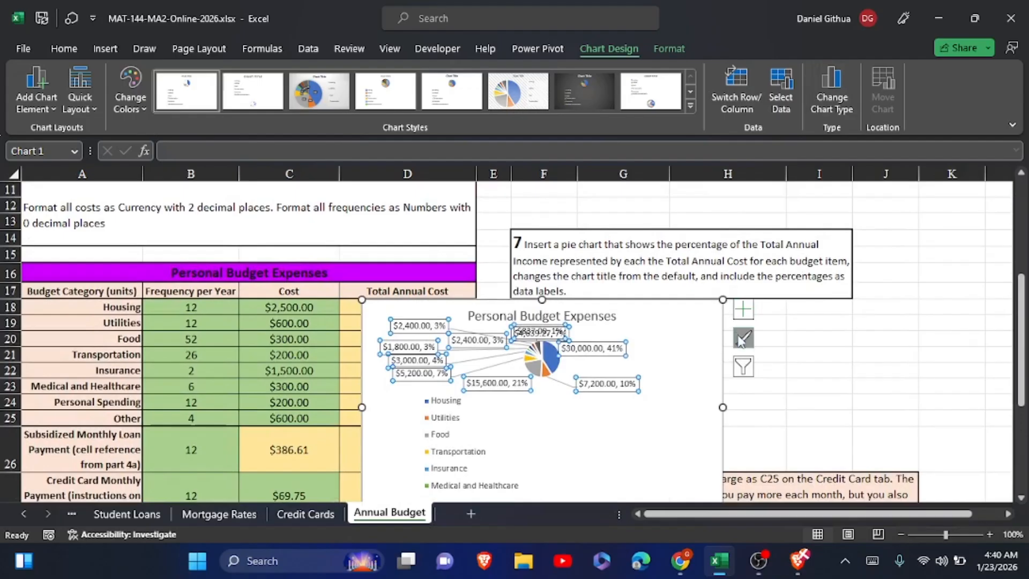
click(742, 309)
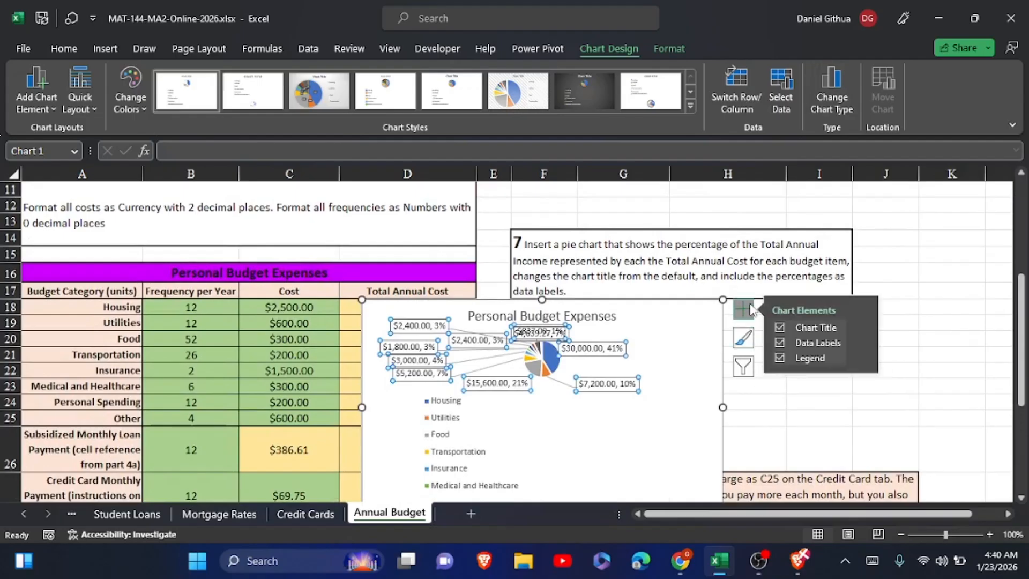
click(863, 342)
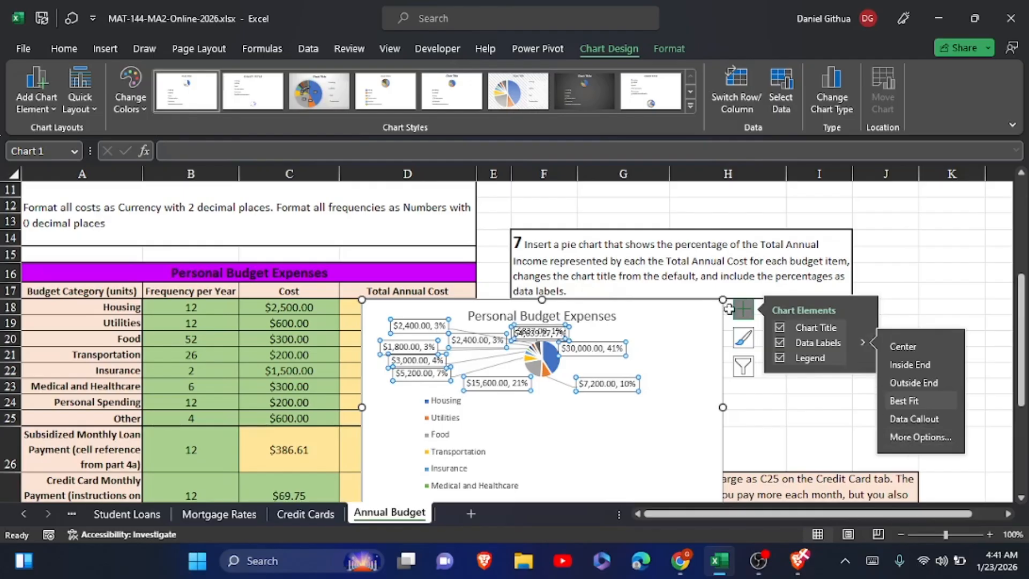
click(780, 344)
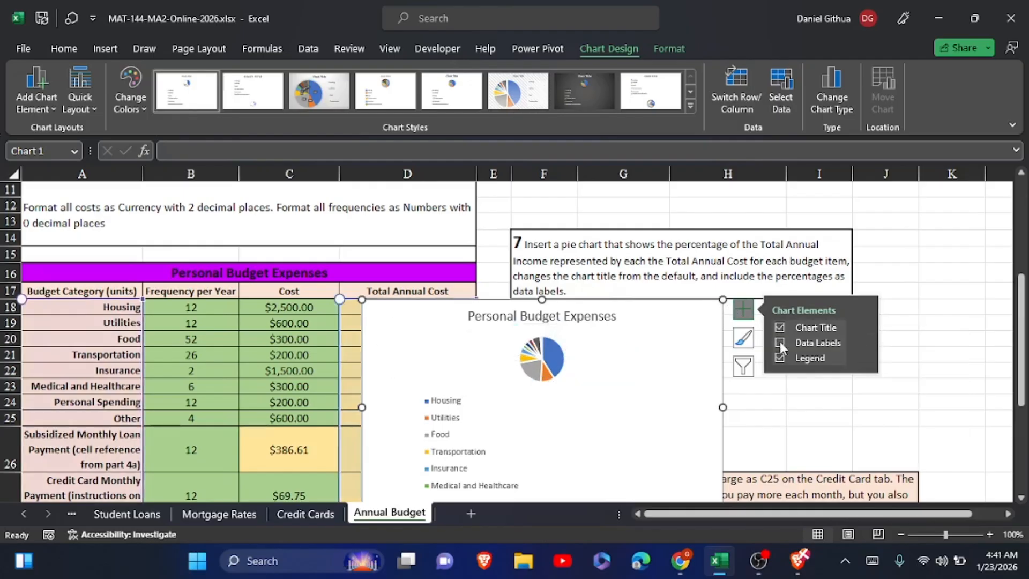
click(780, 342)
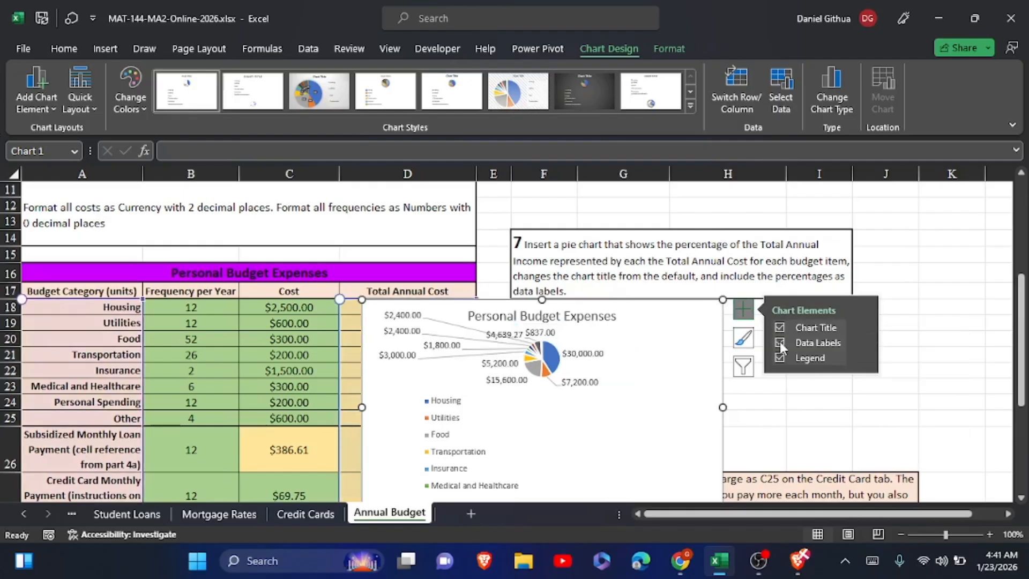
Turn off the Value option in the pie chart's data label settings.
click(861, 343)
click(929, 436)
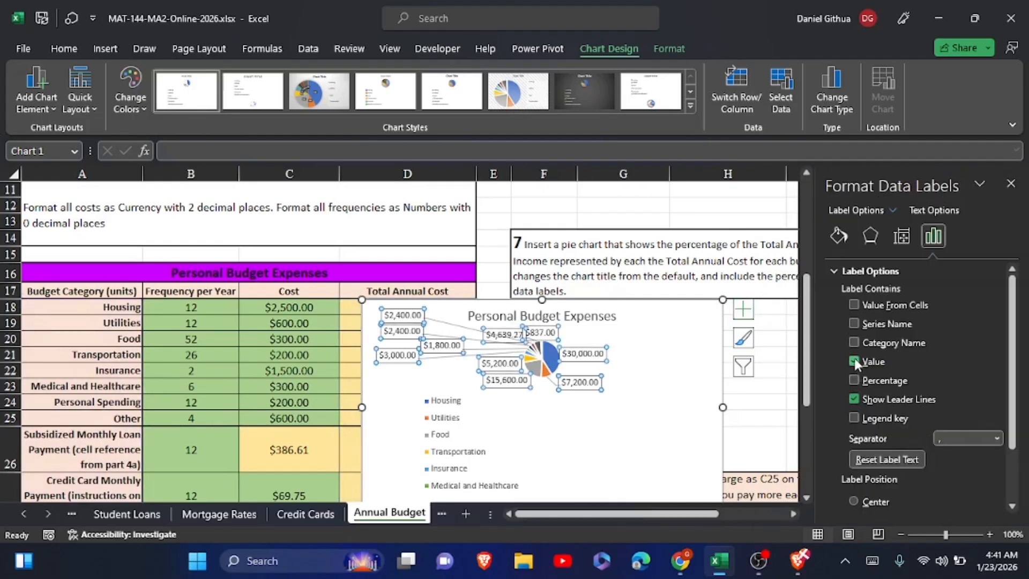
click(853, 359)
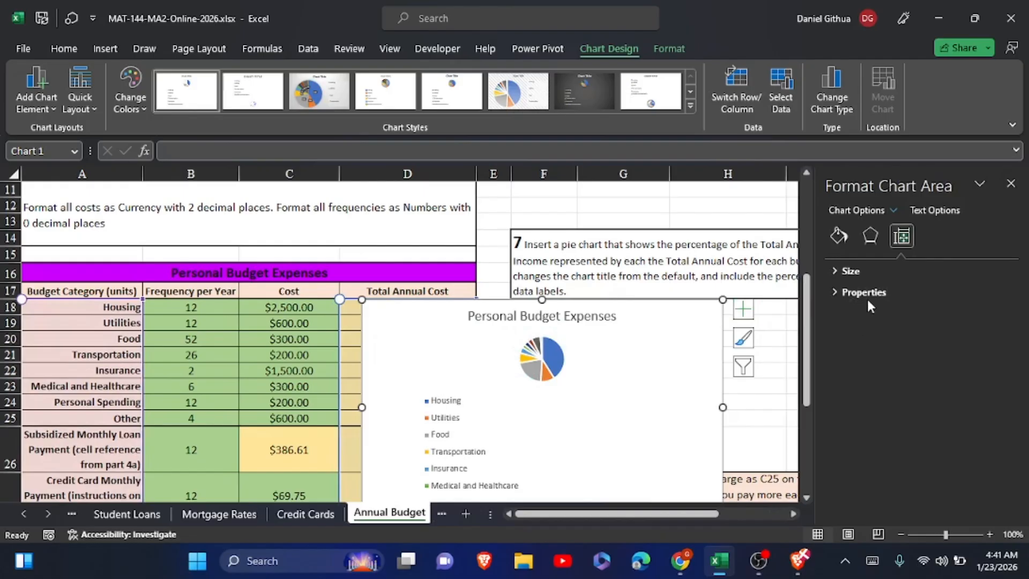
click(838, 236)
click(870, 235)
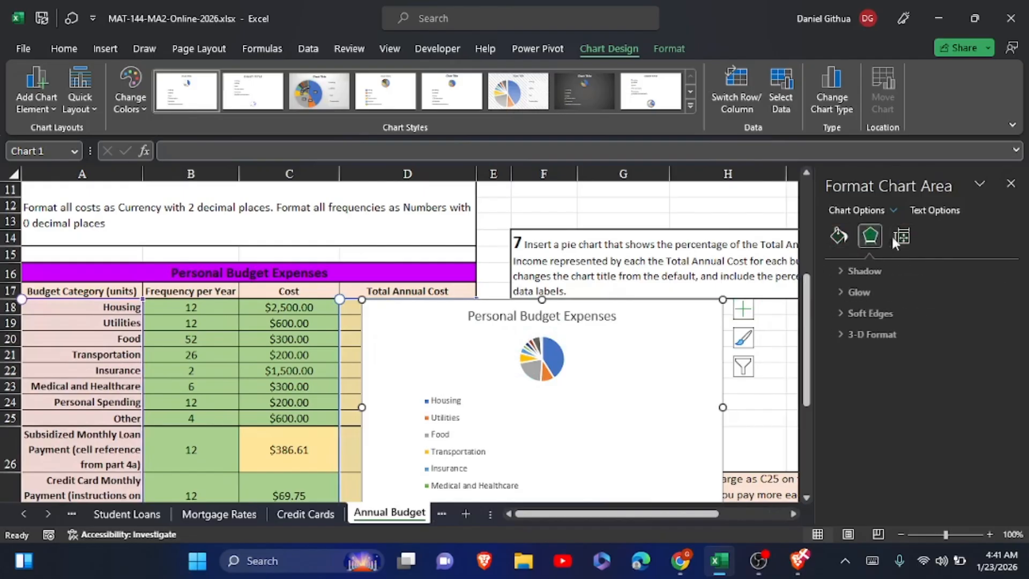
click(900, 237)
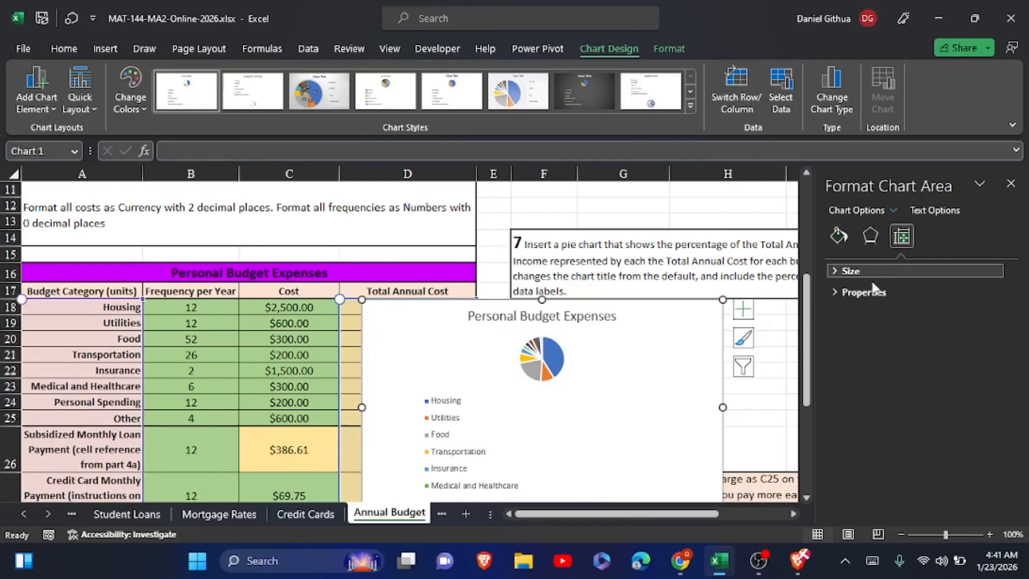
click(871, 293)
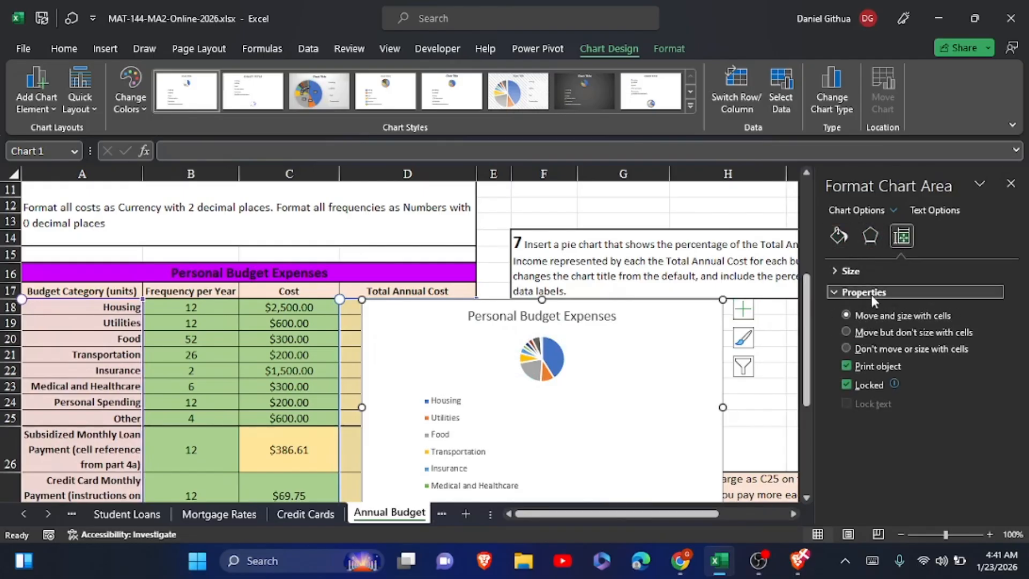
click(779, 359)
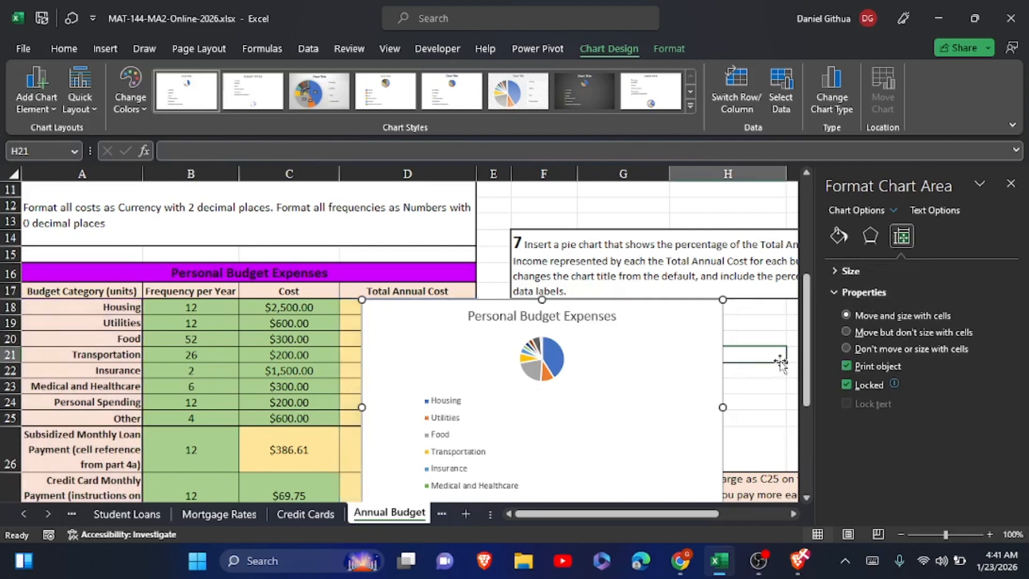
click(1010, 182)
Add data labels to the pie chart and set them to show only the percentage instead of the value.
click(721, 303)
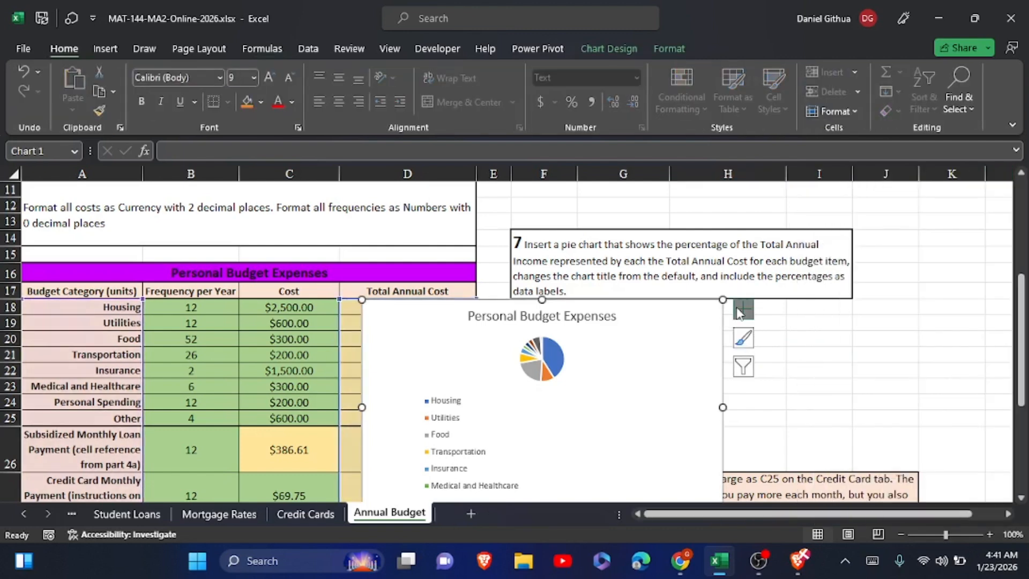
click(739, 310)
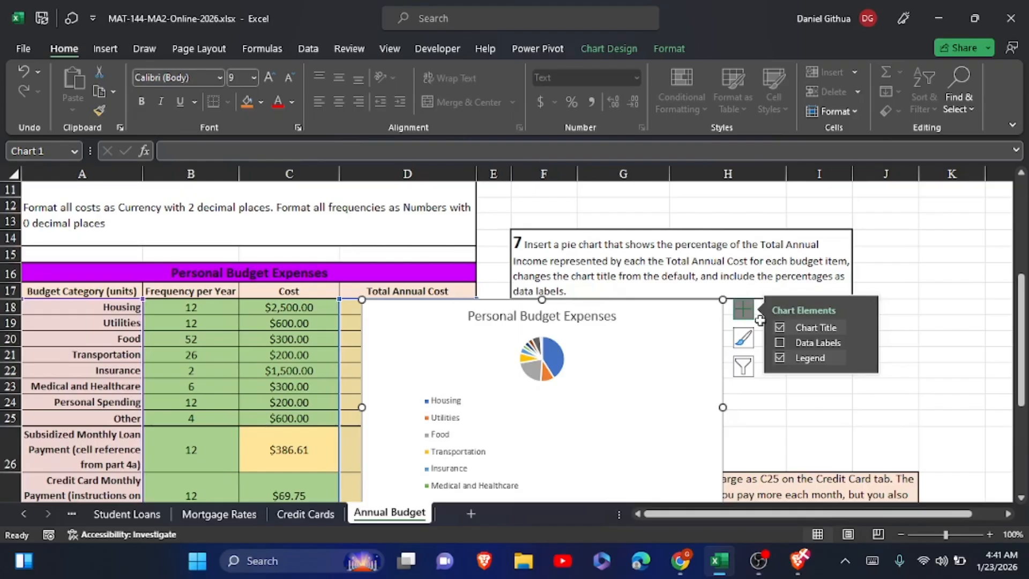
click(780, 343)
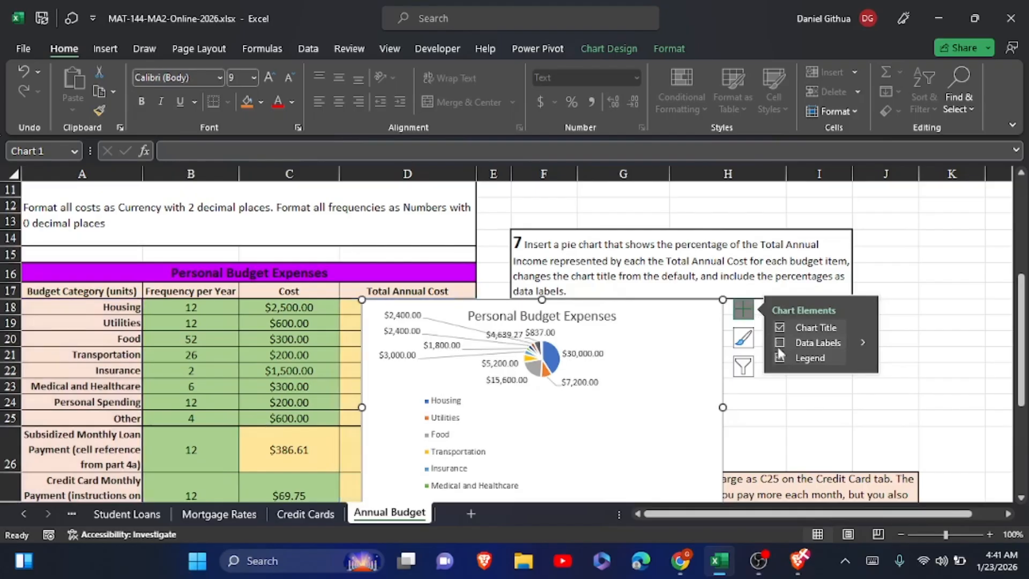
click(858, 341)
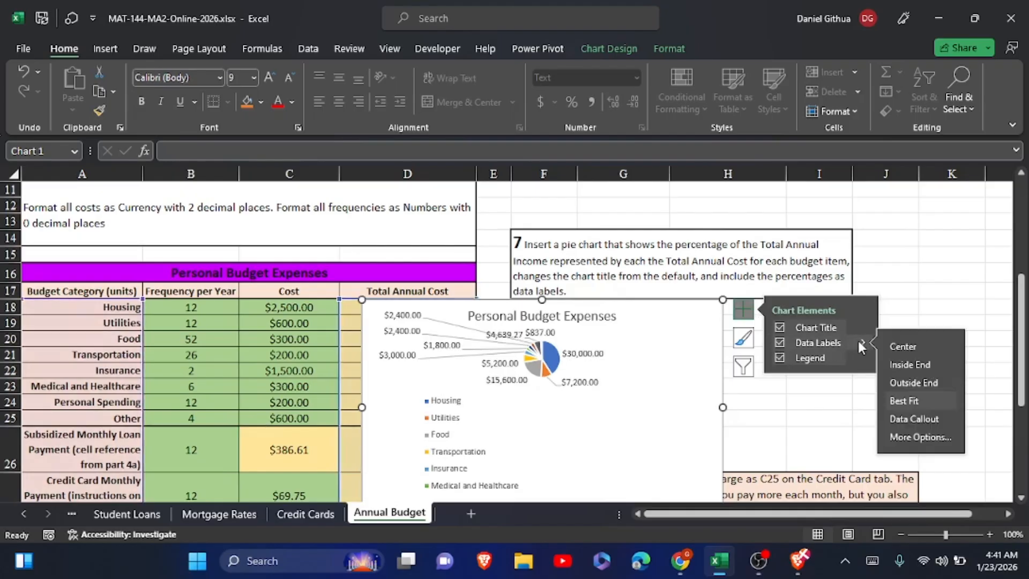
click(911, 438)
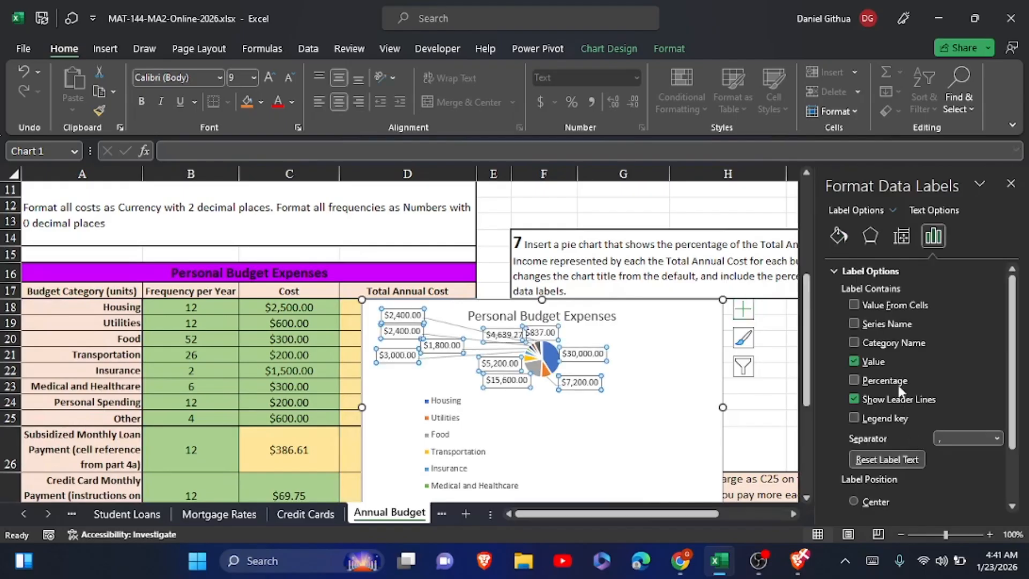
click(855, 360)
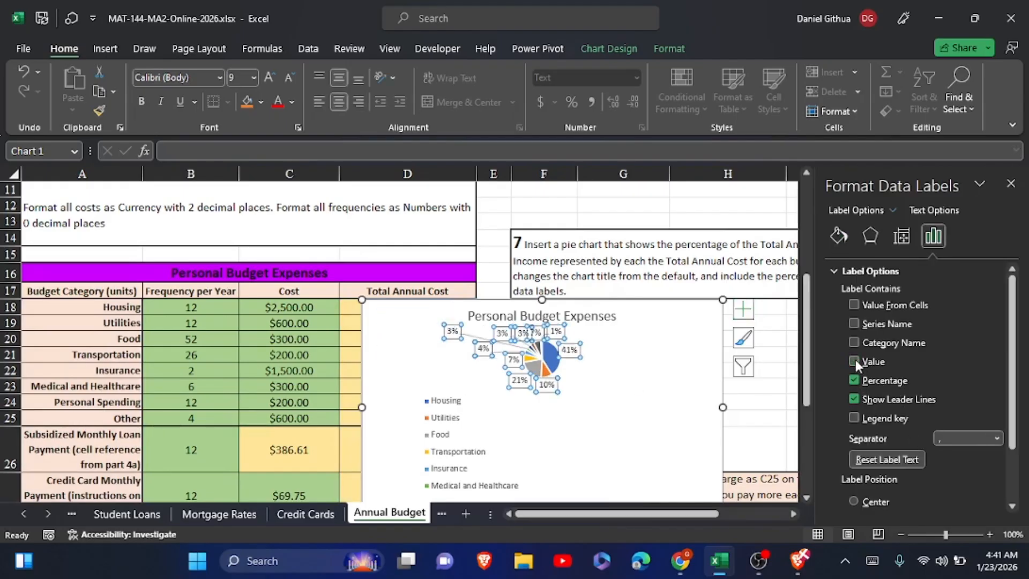
click(780, 409)
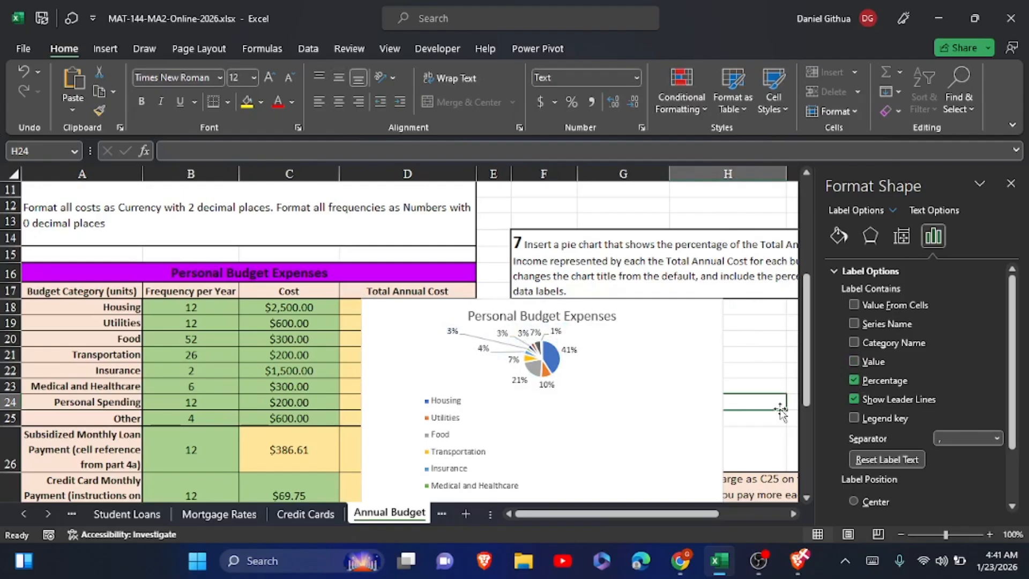
Place the pie chart's legend to the right of the pie.
click(681, 310)
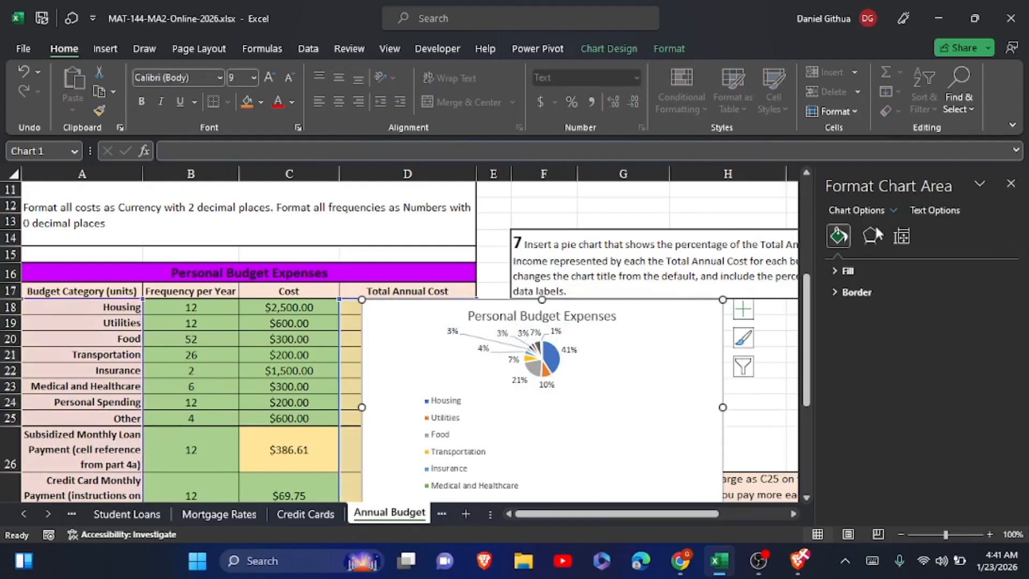
click(743, 309)
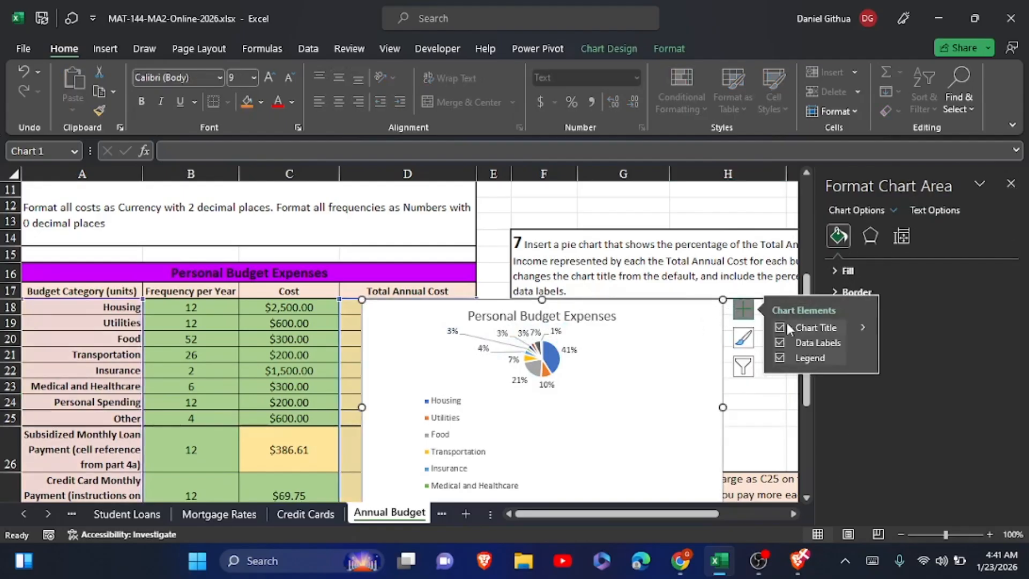
click(861, 357)
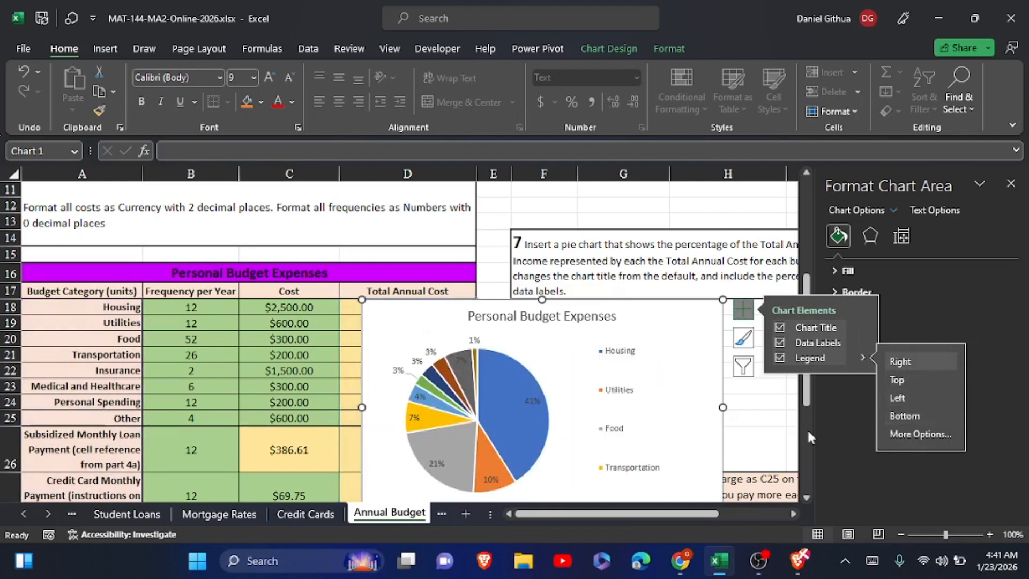
click(775, 417)
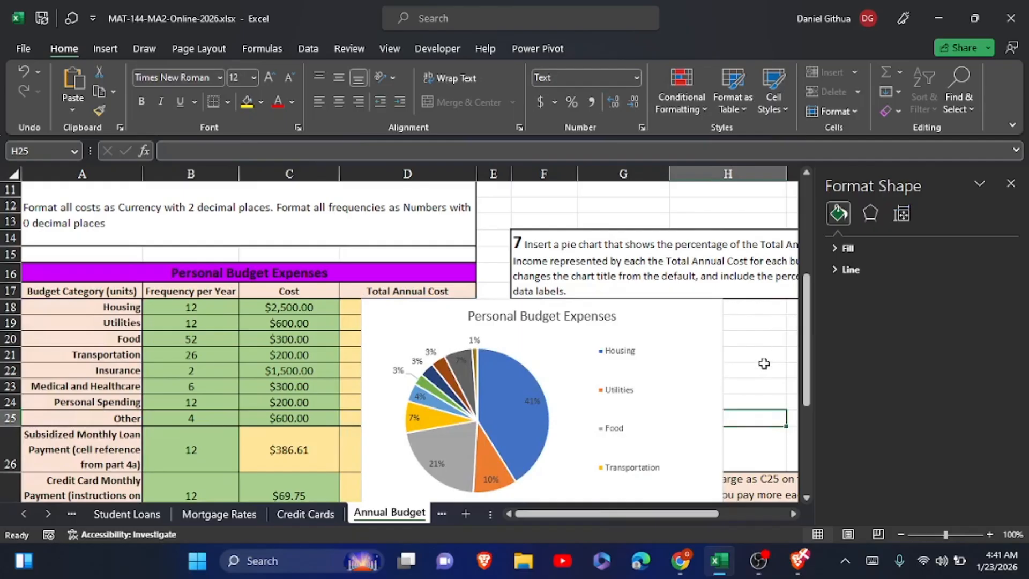
Set the pie chart's text to Times New Roman at size 12.
click(640, 317)
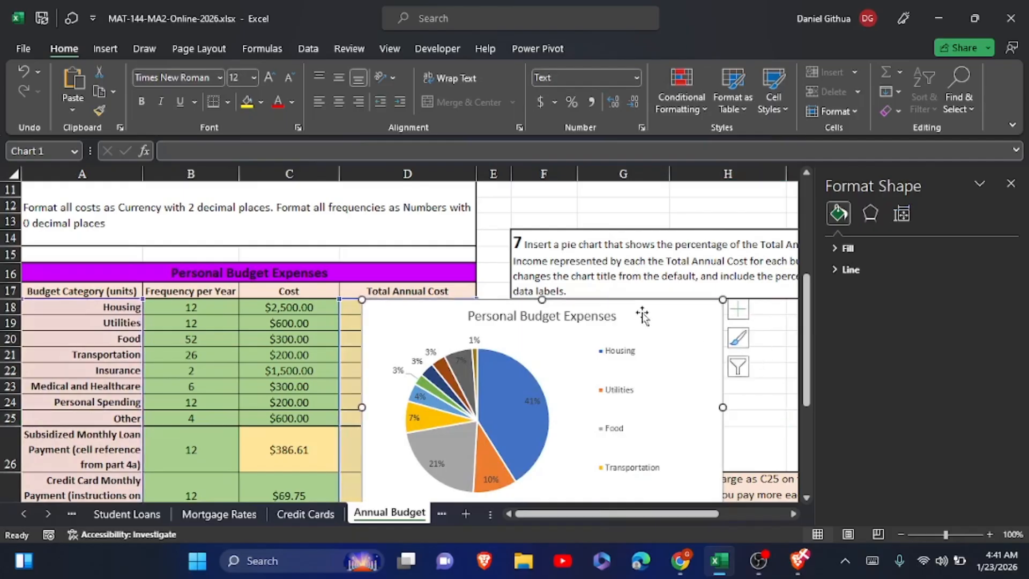
click(262, 78)
click(263, 77)
click(263, 77)
click(262, 78)
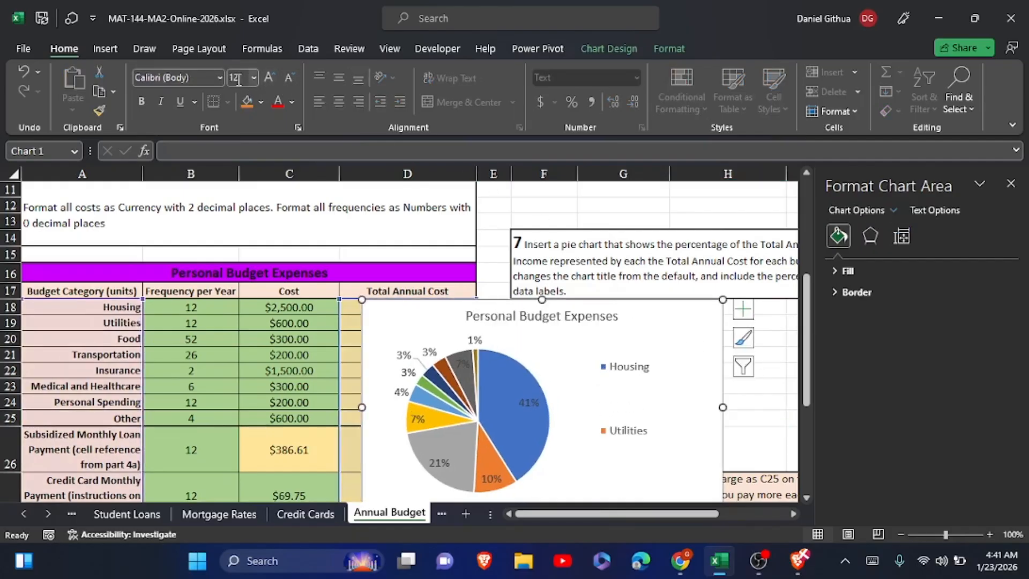
click(216, 75)
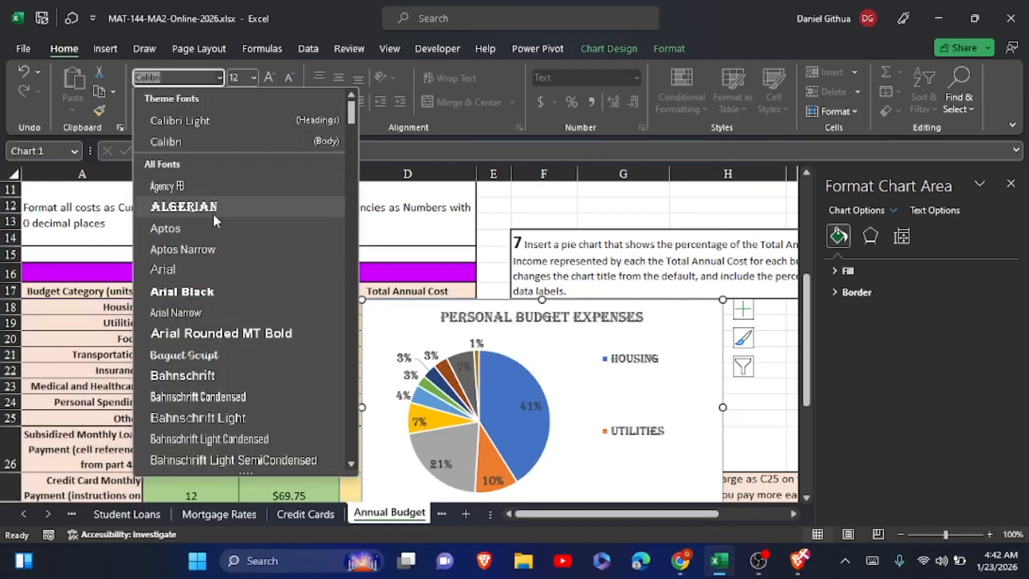
text(ti)
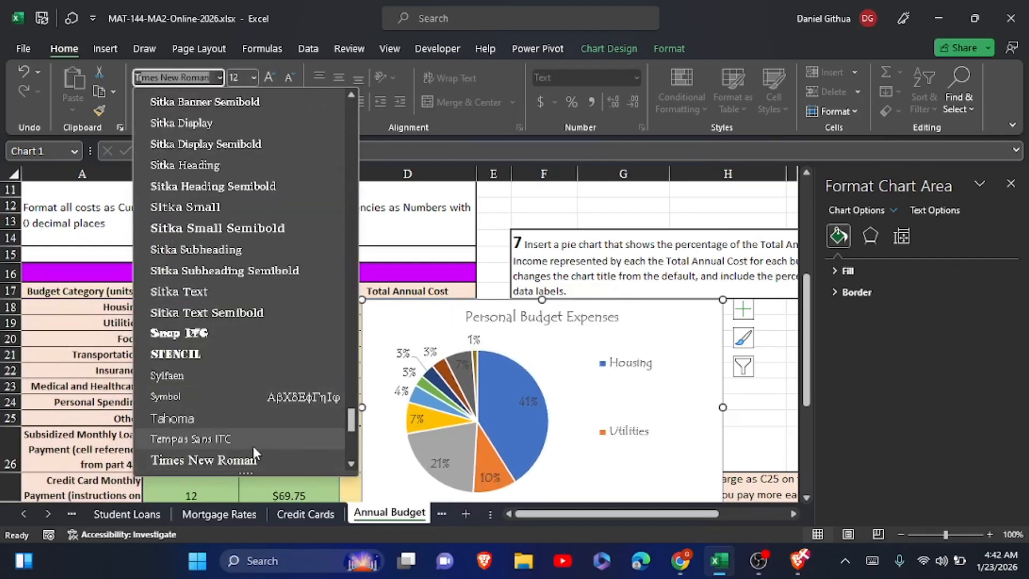
click(254, 462)
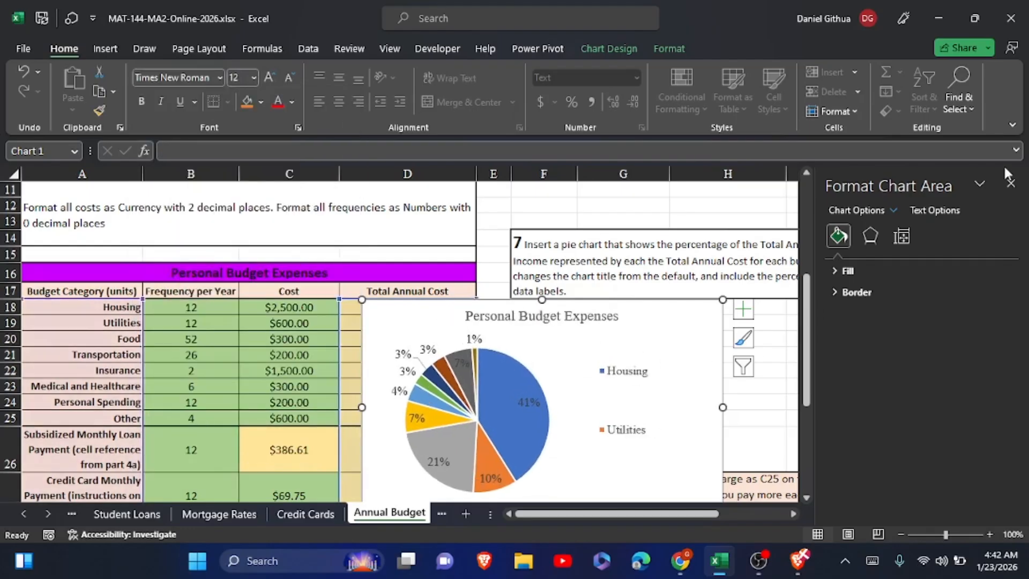
Close the formatting pane, then place the pie chart beside the expense table and enlarge it to span columns E to K down to row 30.
click(1012, 184)
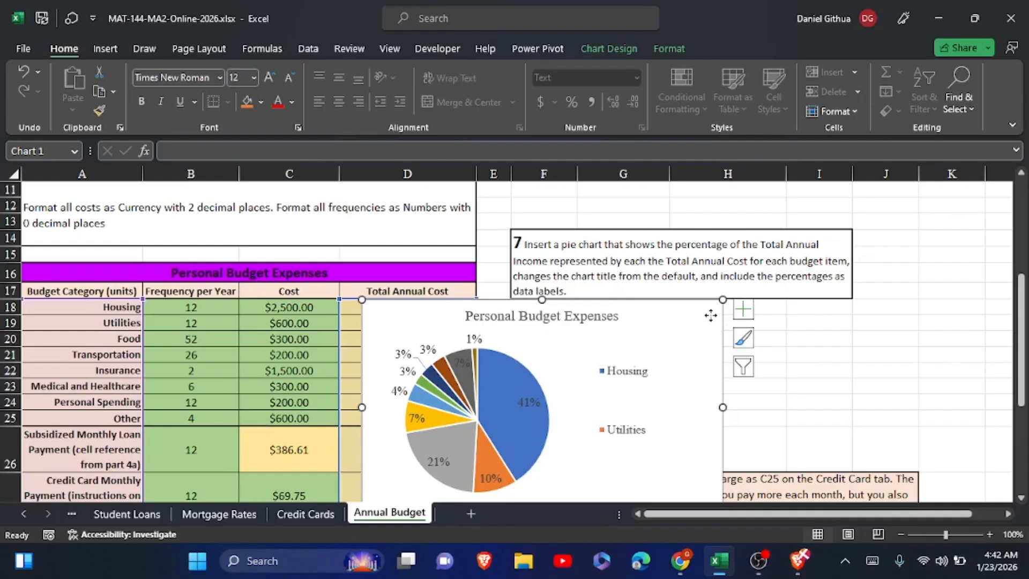
drag(717, 312, 851, 260)
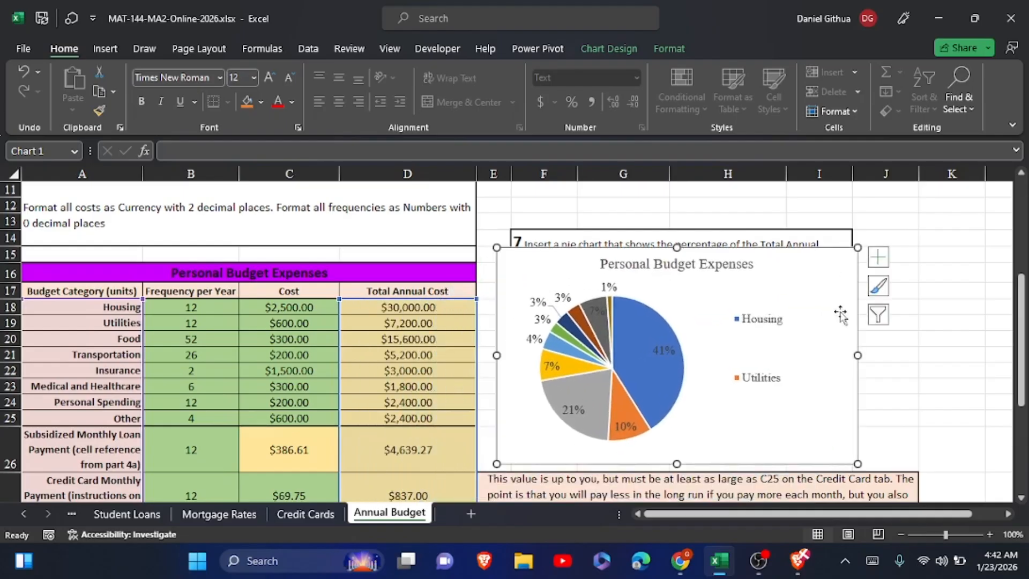
drag(857, 355, 986, 356)
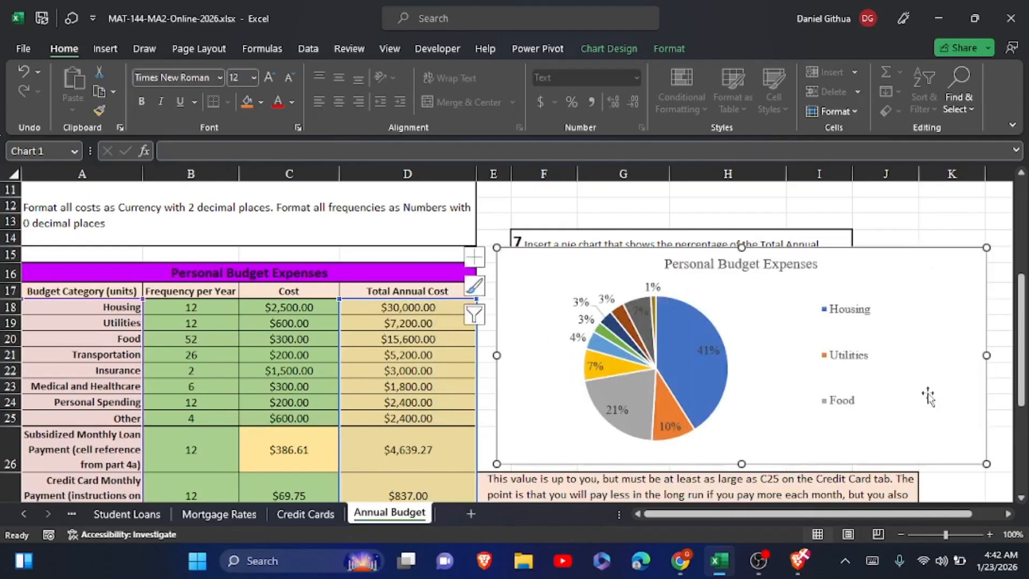
drag(742, 463, 758, 517)
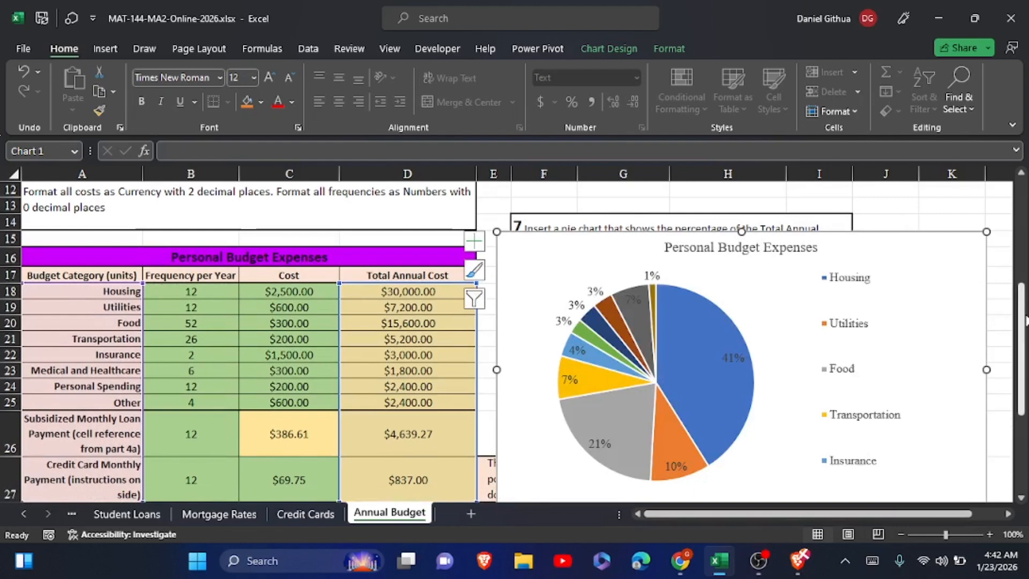
drag(1021, 321, 1025, 369)
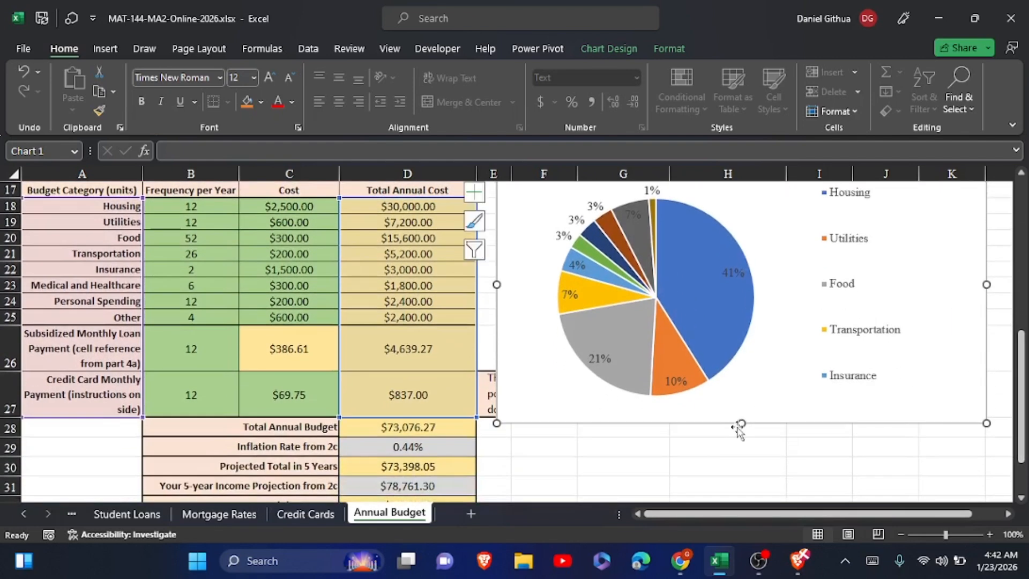
drag(740, 423, 757, 474)
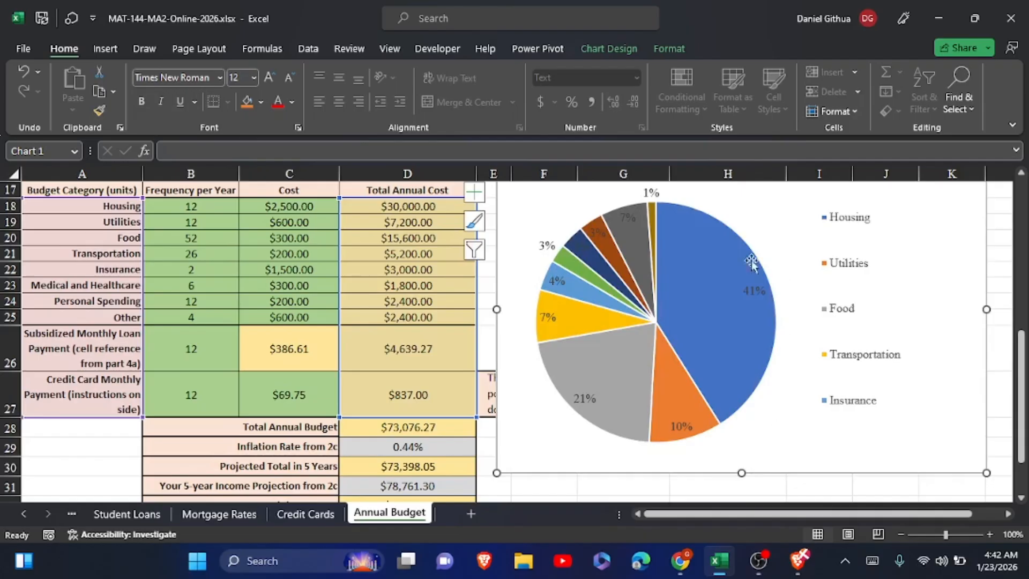
Apply chart Style 5 to the pie chart.
click(618, 53)
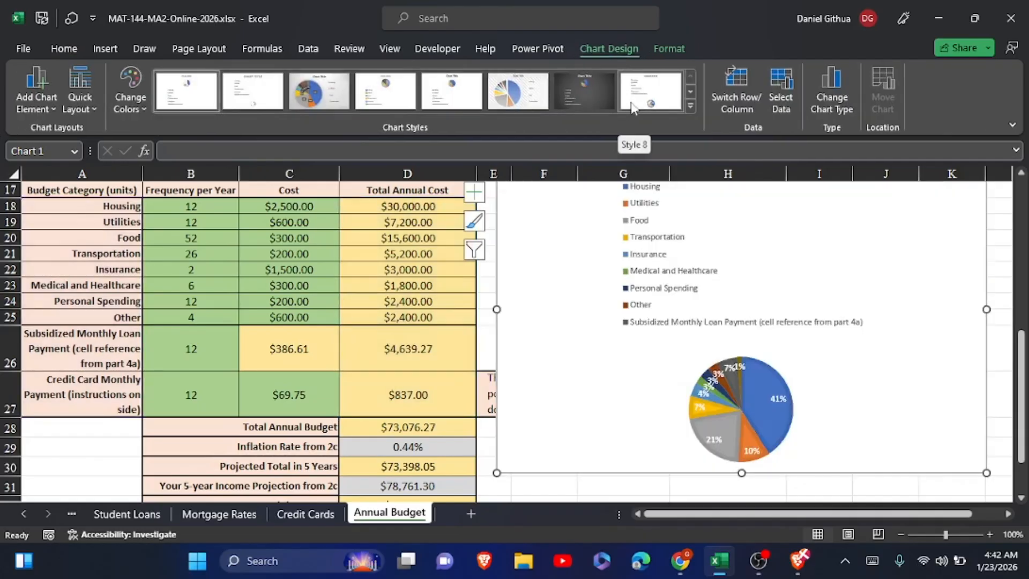
click(445, 99)
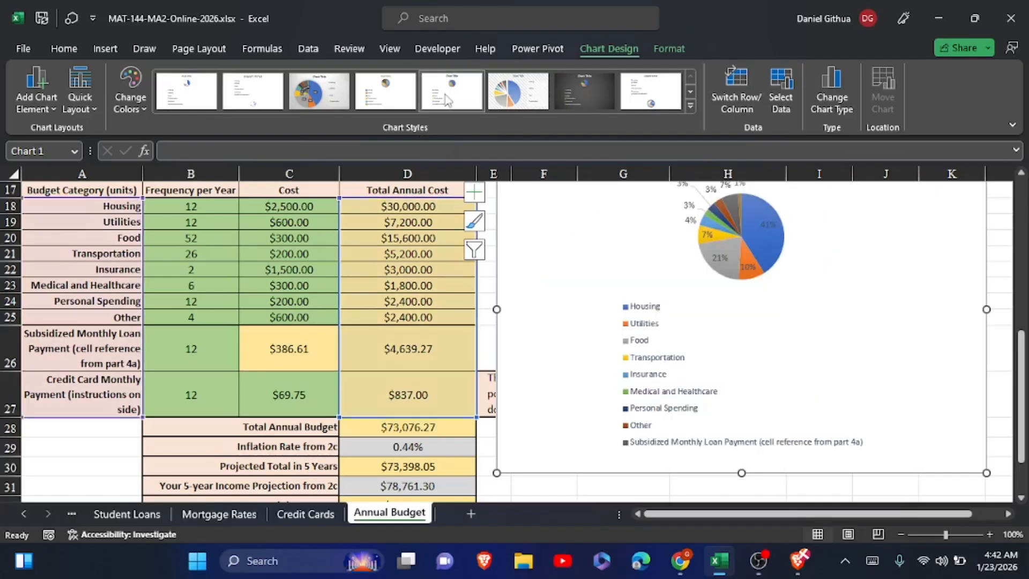
drag(1023, 367, 1025, 343)
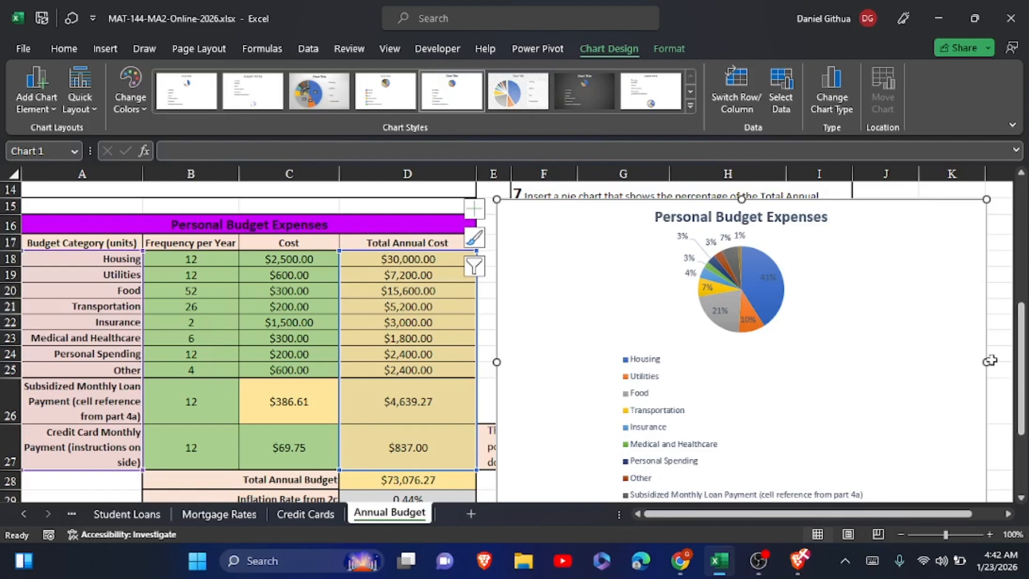
Widen the pie chart until its right edge reaches into column M, and deselect it.
scroll(1012, 367, right, 1)
drag(1012, 367, 1014, 367)
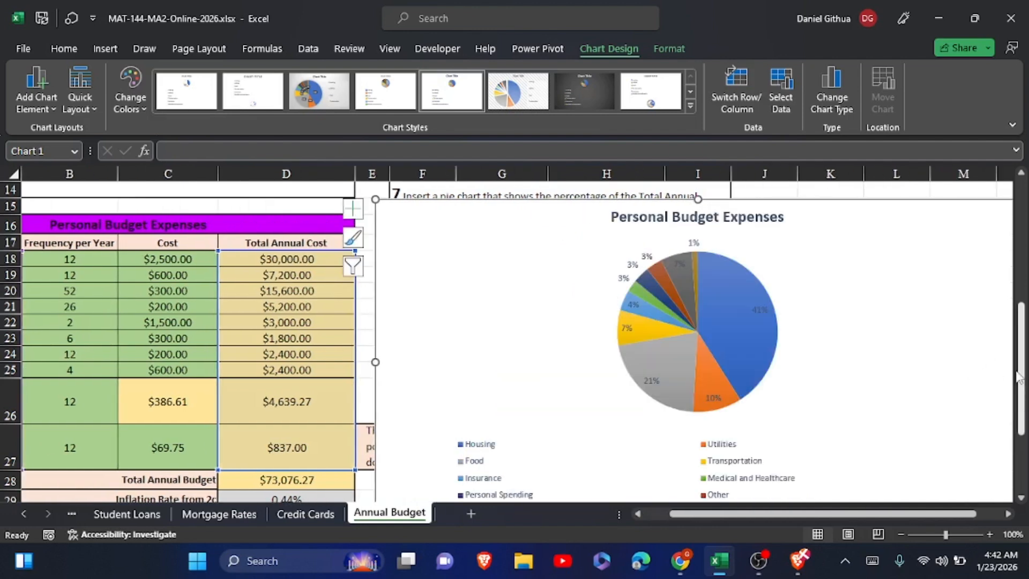
drag(937, 513, 958, 513)
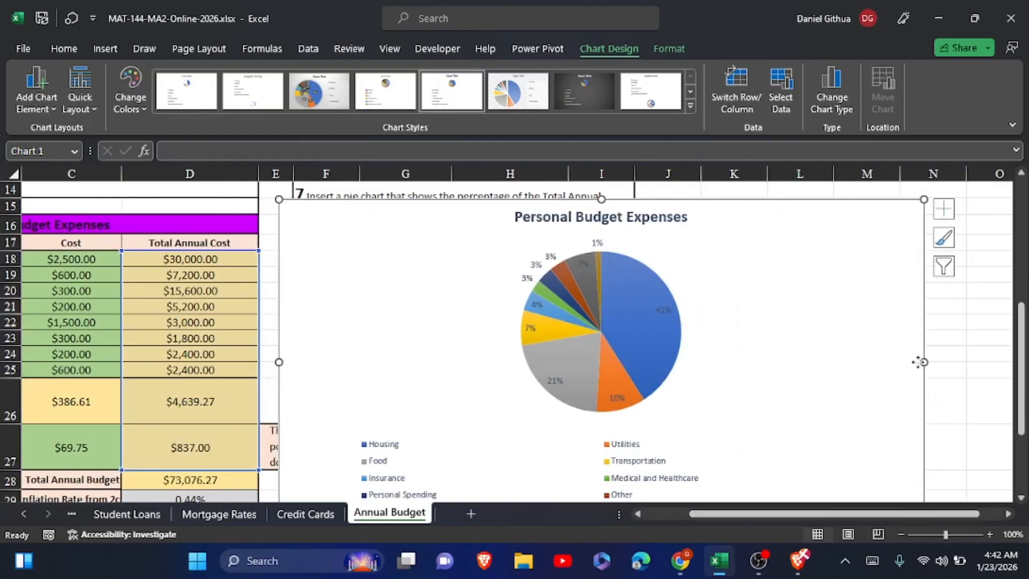
drag(921, 361, 851, 375)
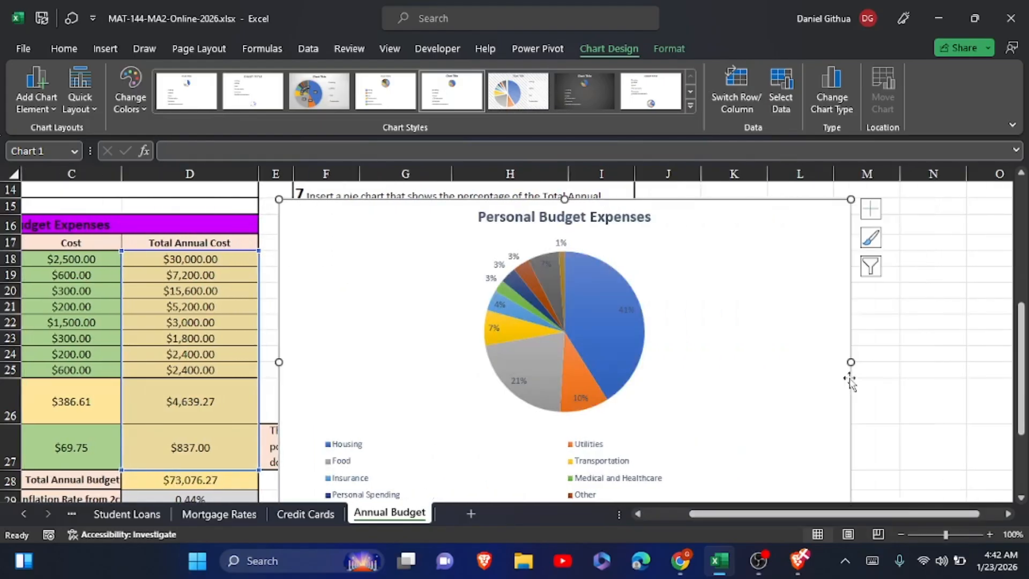
click(918, 374)
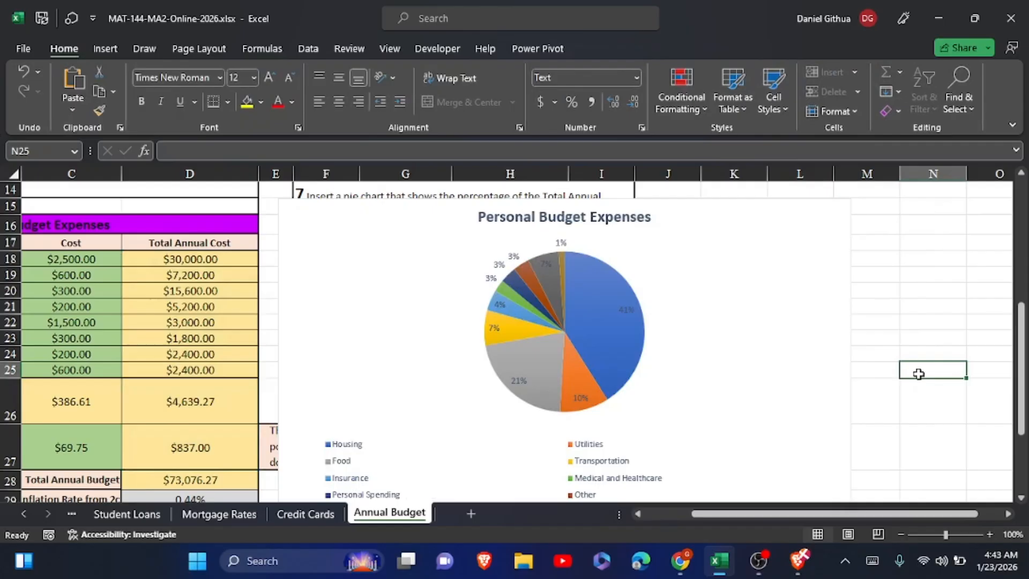